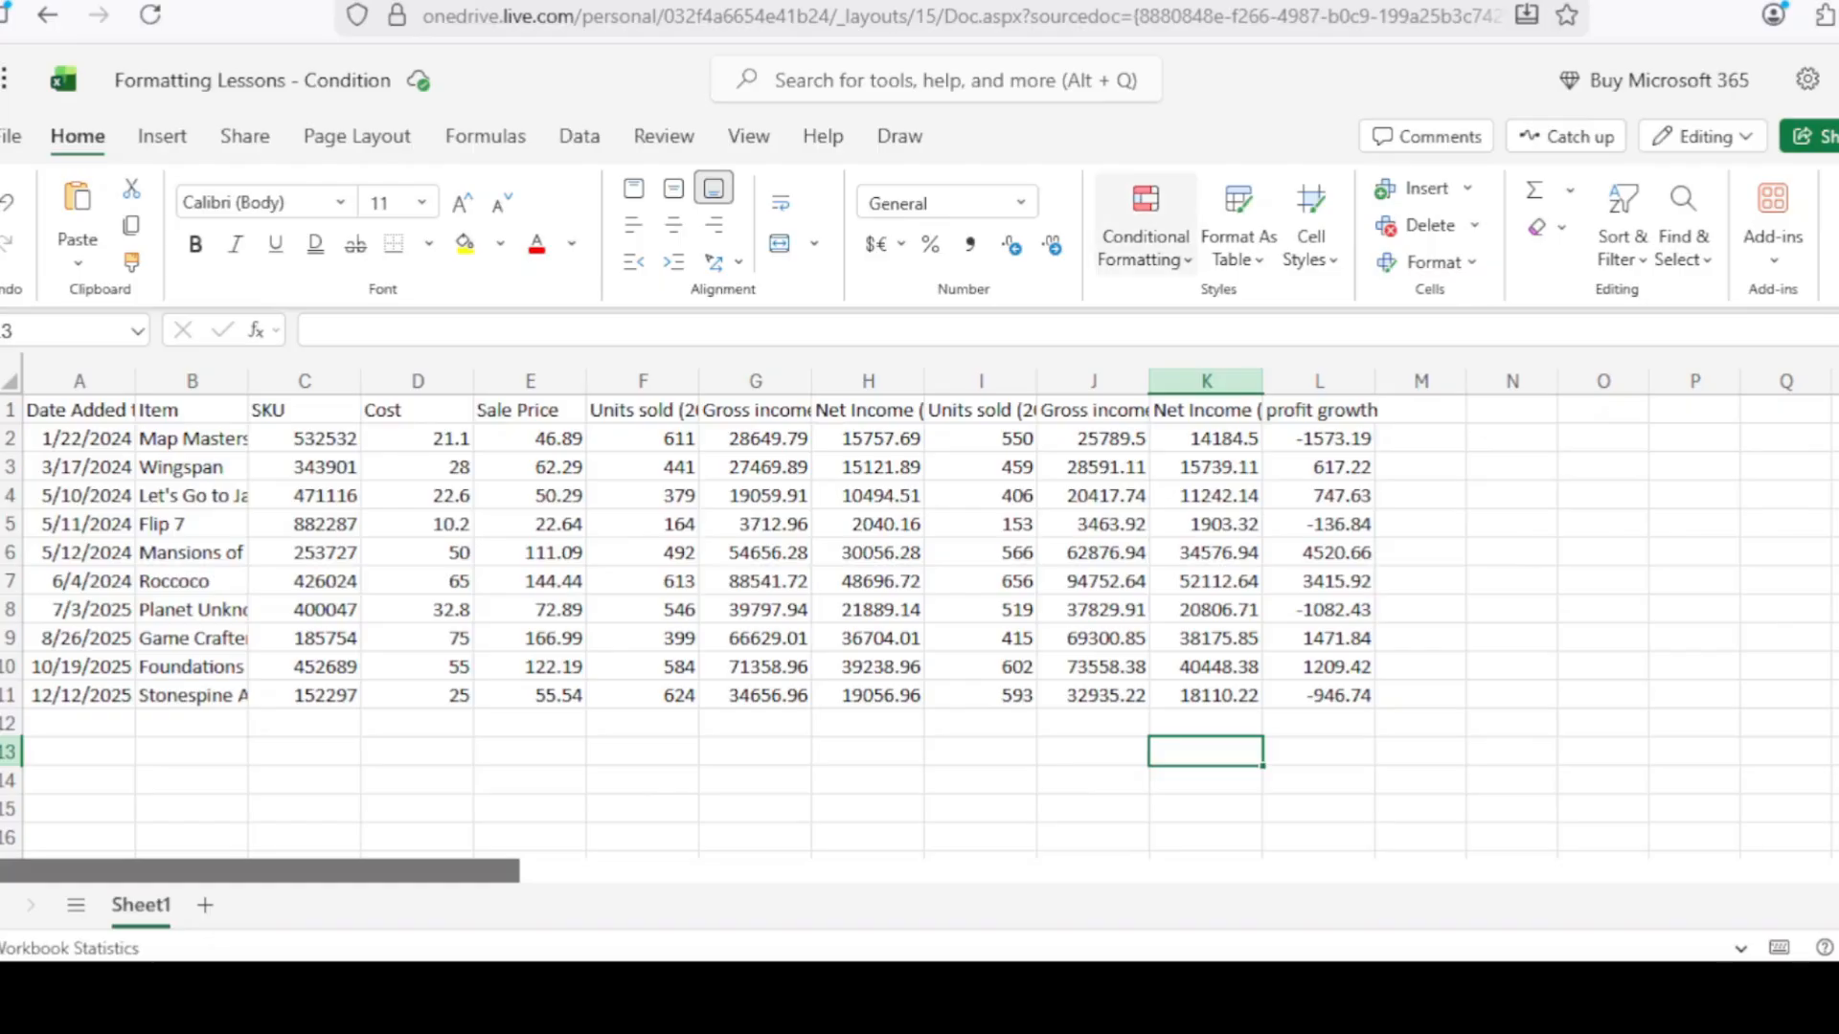
# Select SKUs C2:C11 and start a Duplicate Values highlight rule.
pyautogui.click(1187, 260)
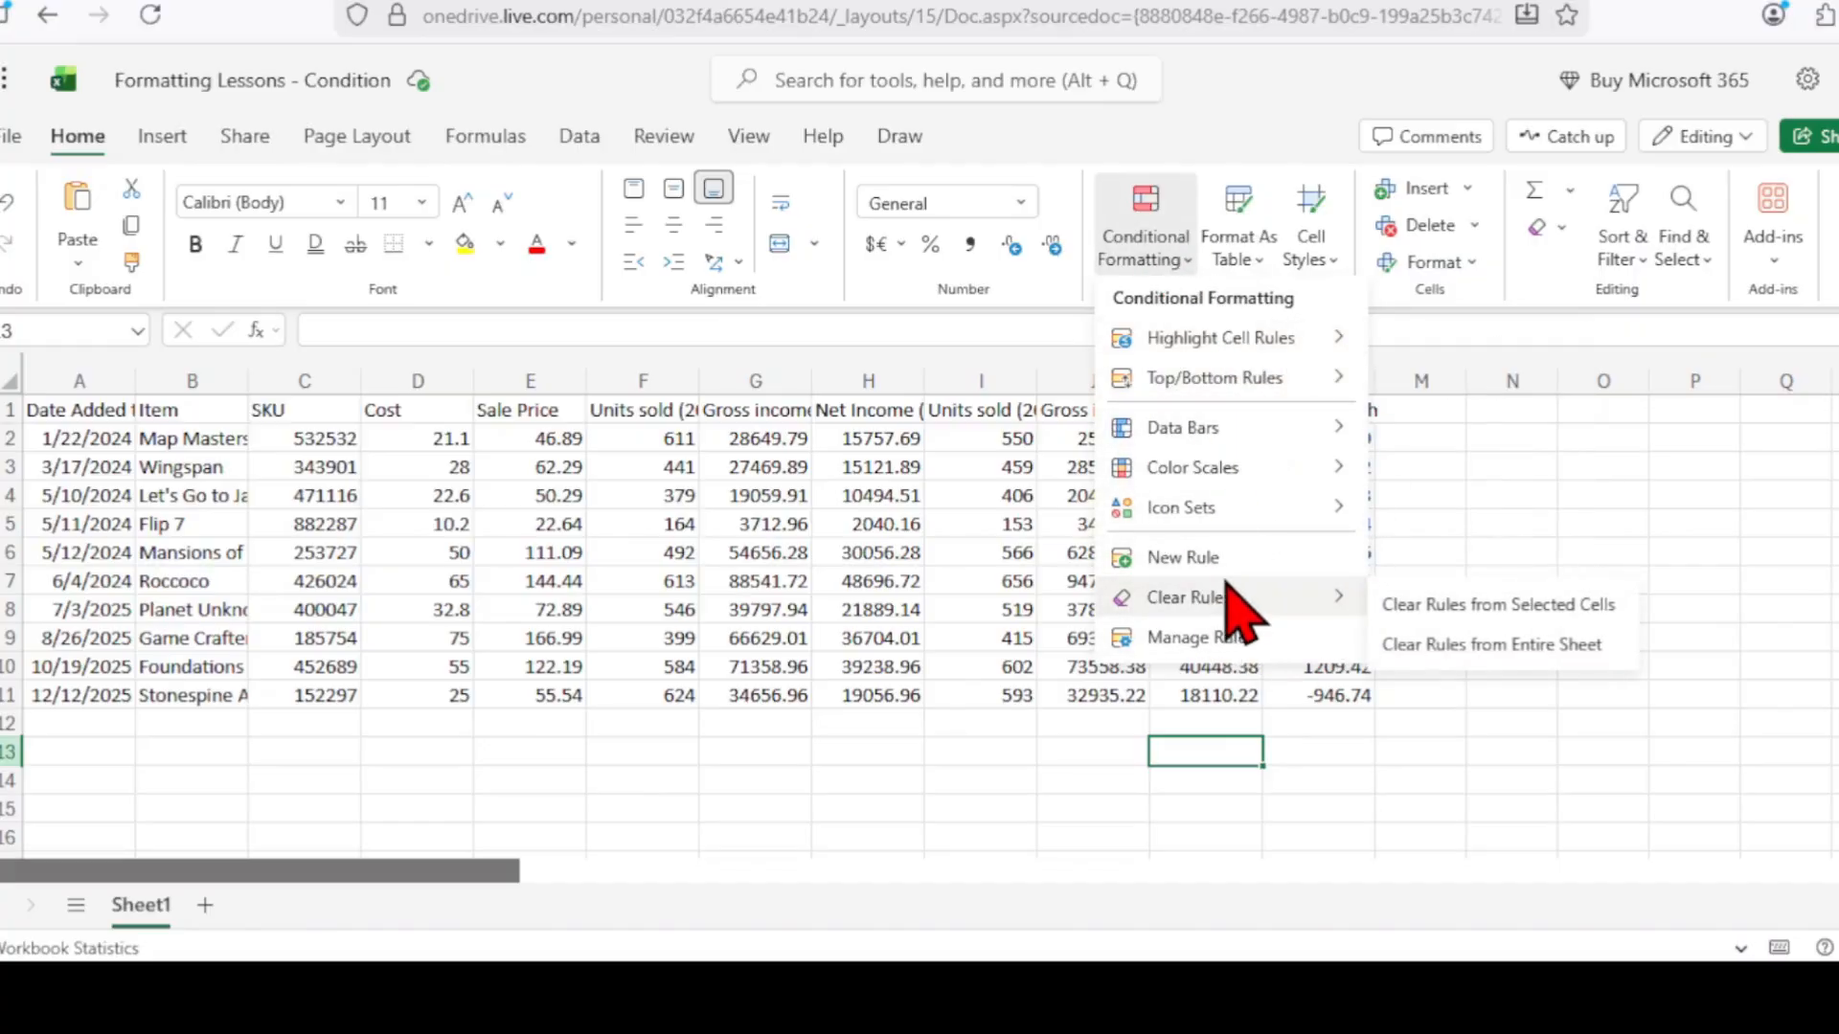
pyautogui.moveTo(1213, 344)
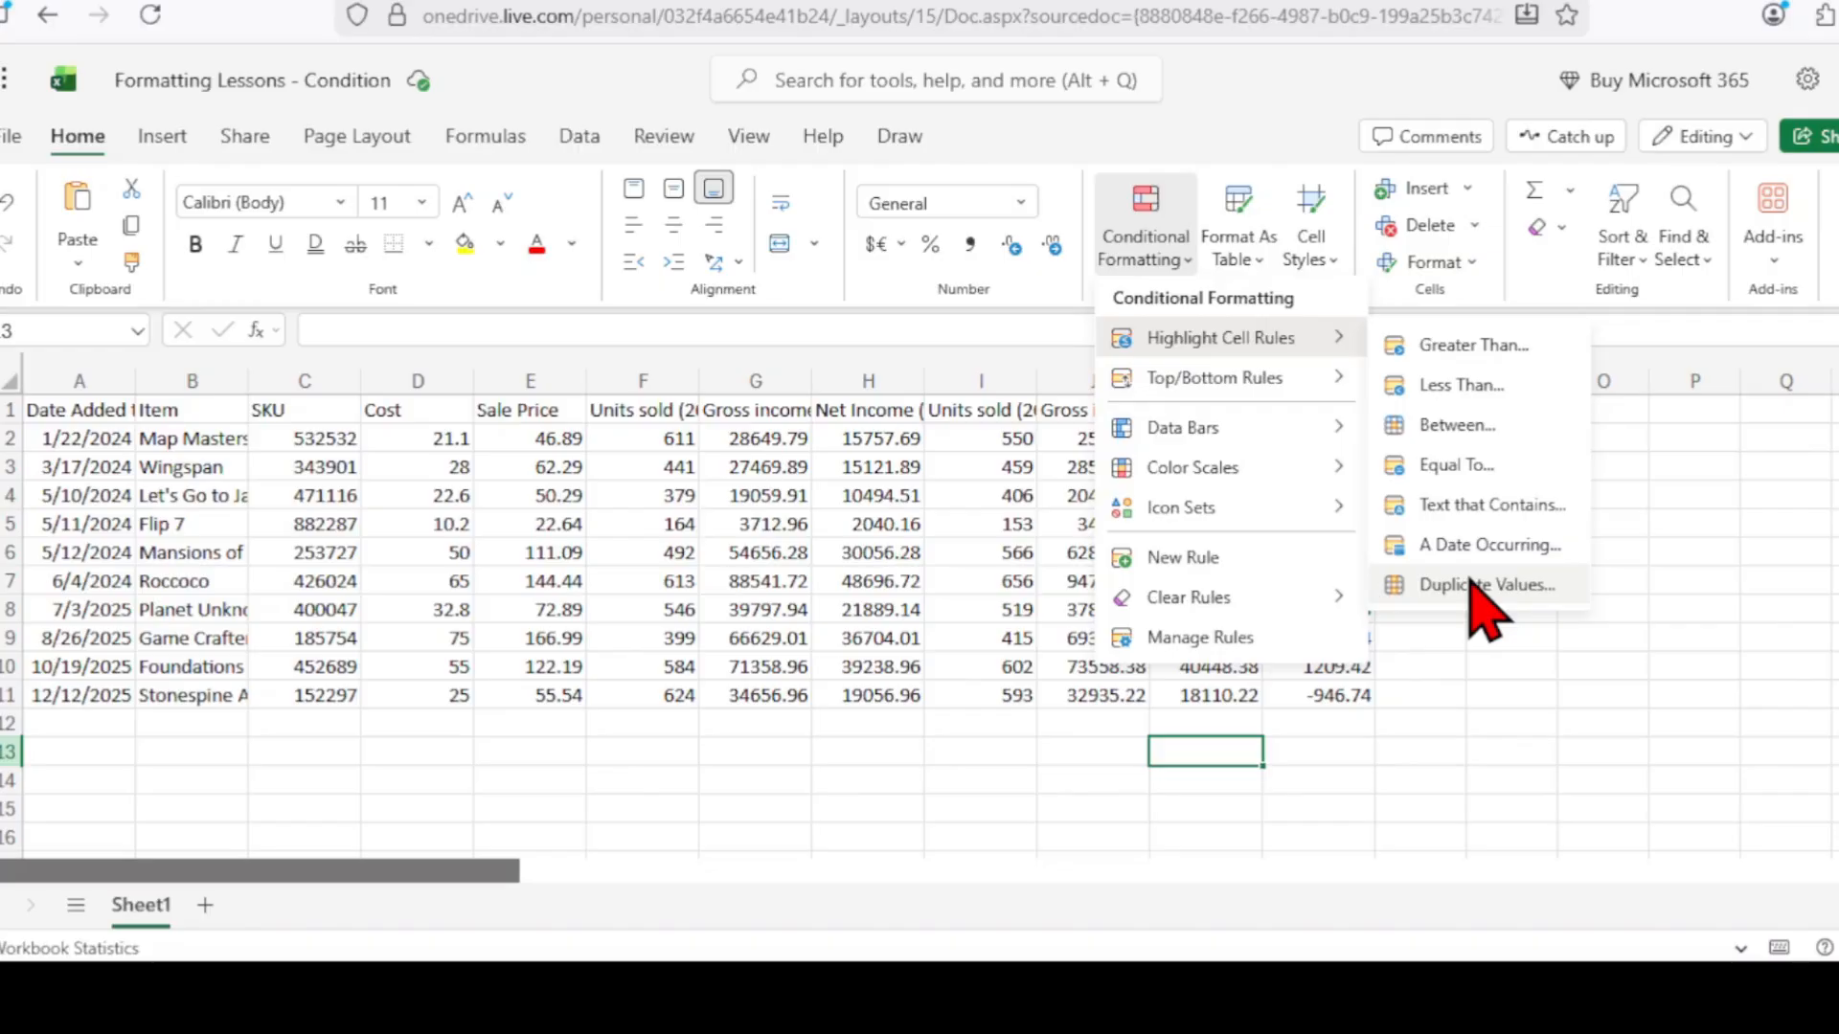
pyautogui.click(343, 565)
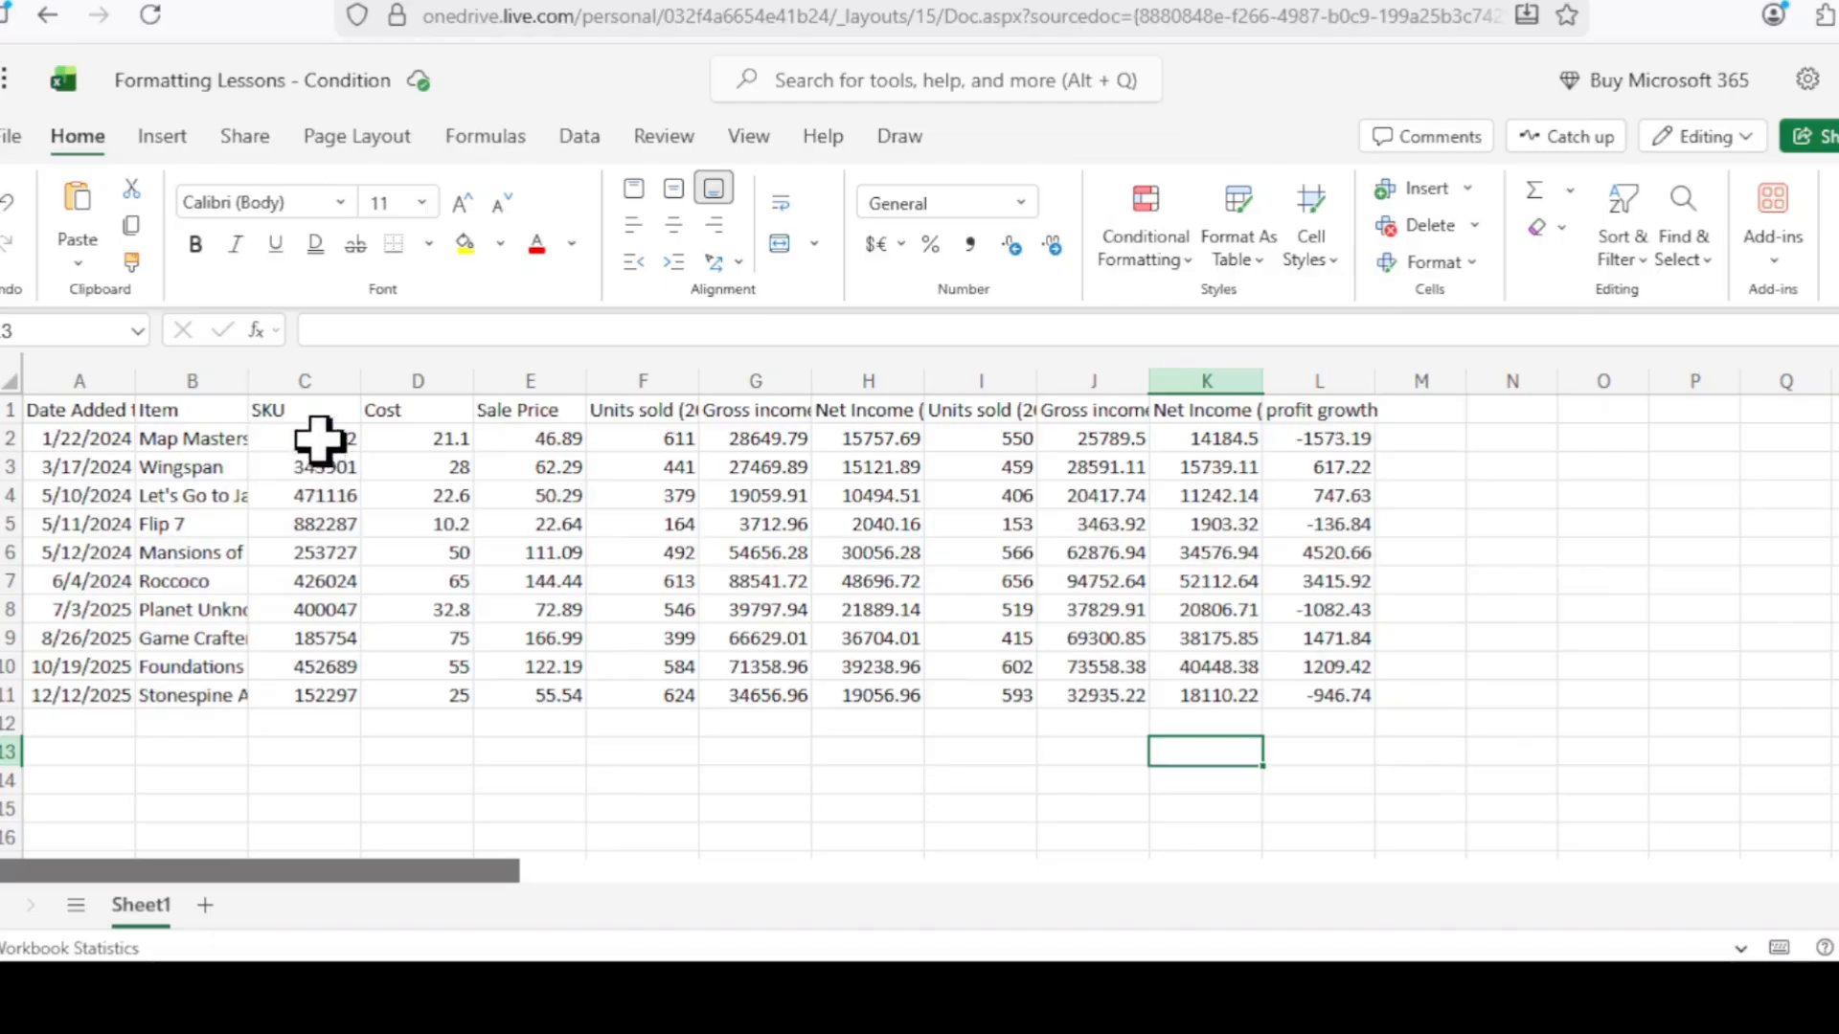
pyautogui.moveTo(319, 438); pyautogui.dragTo(328, 702)
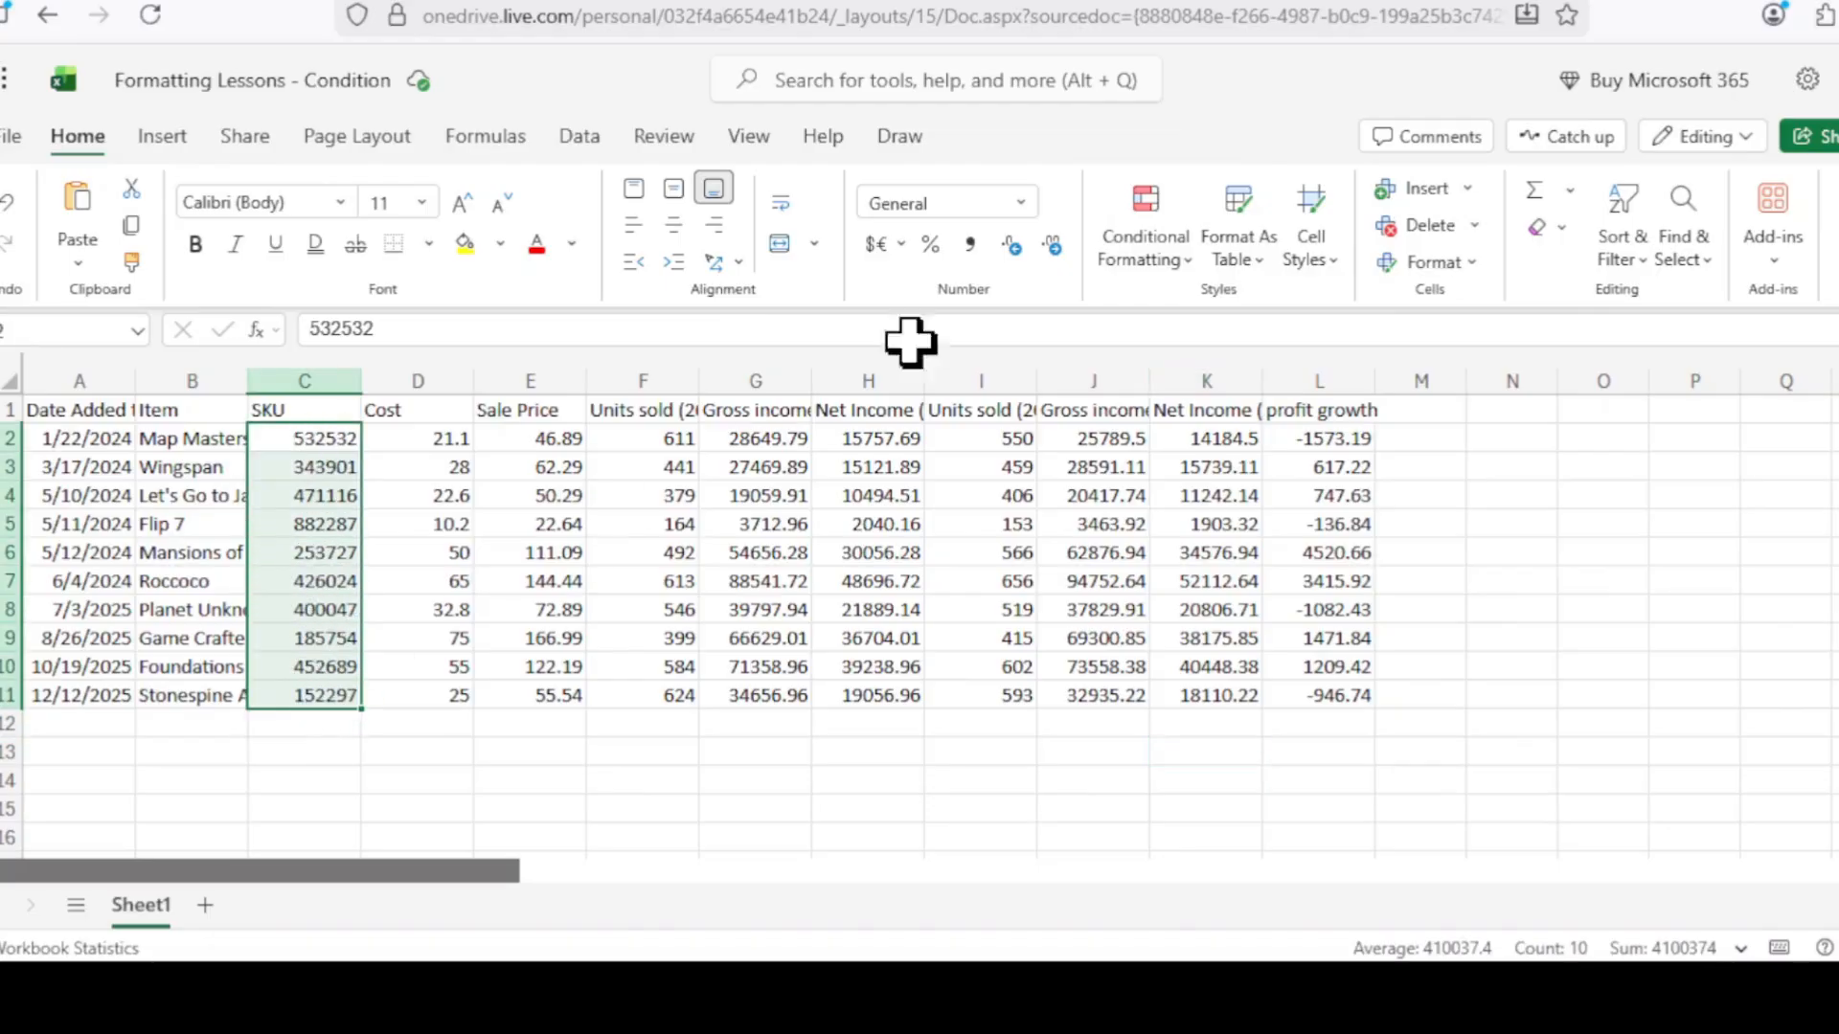
pyautogui.click(1185, 264)
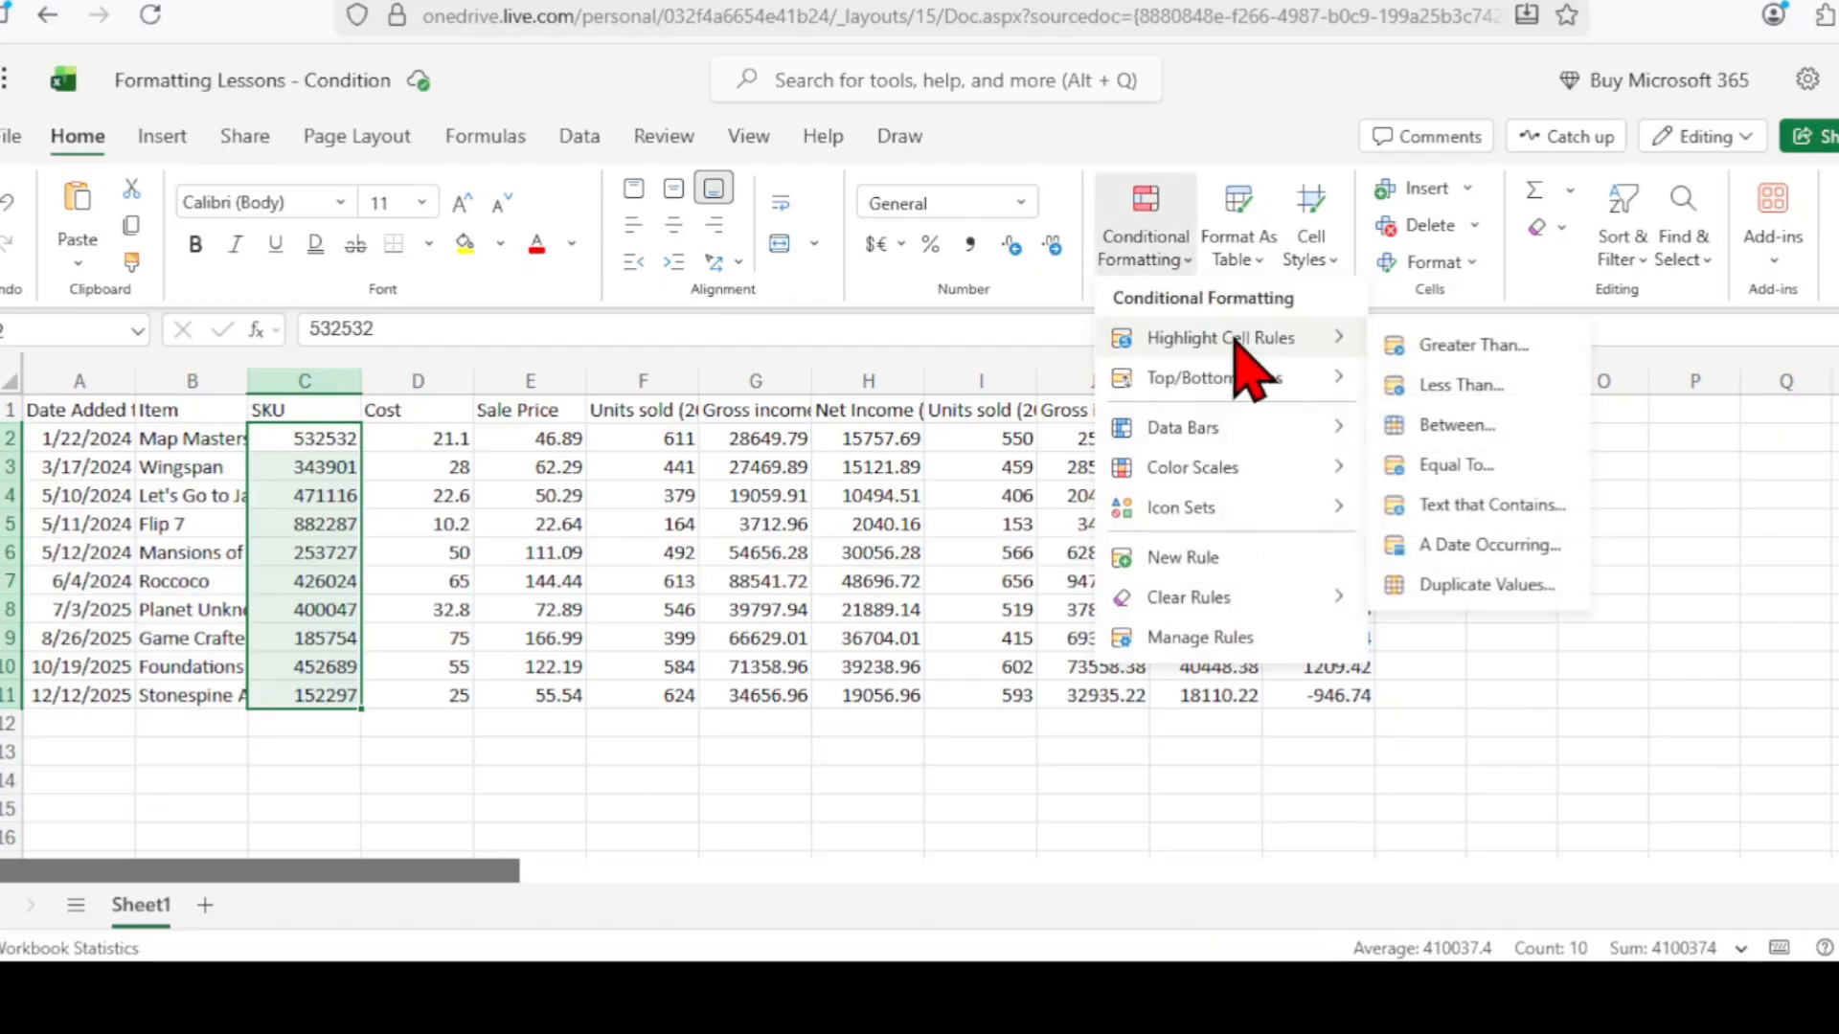
pyautogui.click(1485, 586)
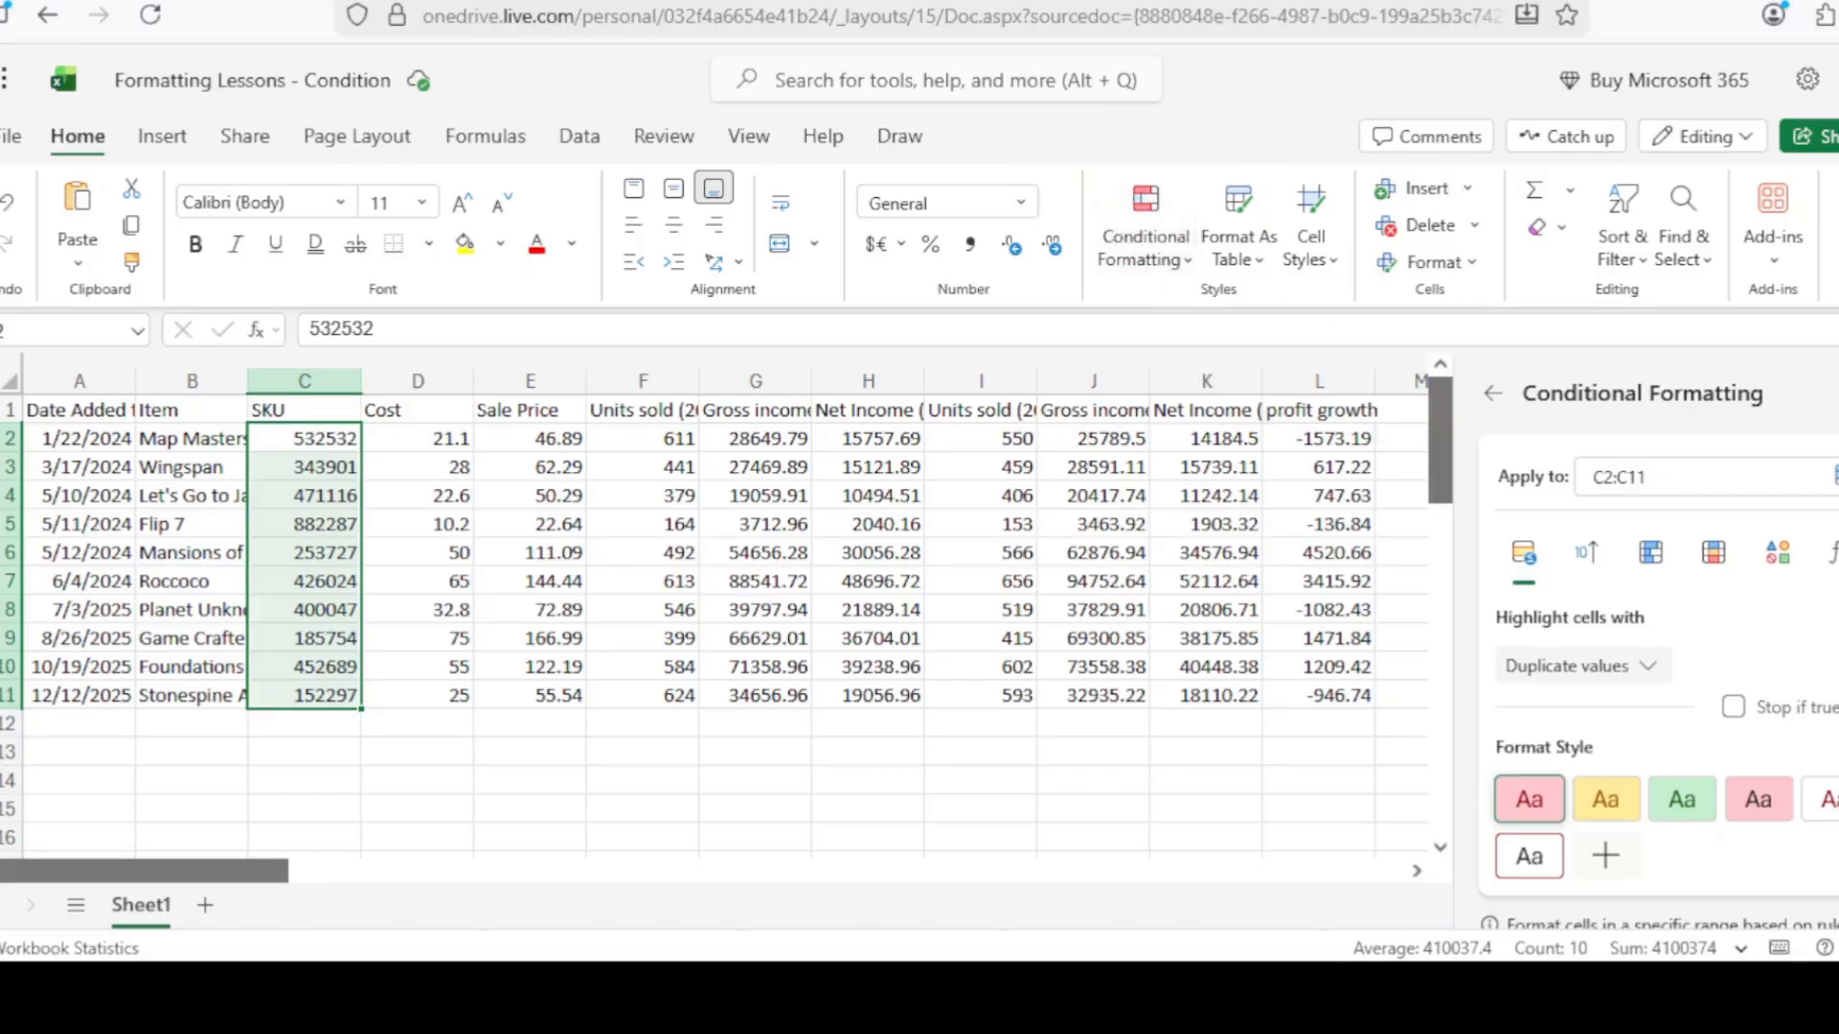
pyautogui.click(1643, 664)
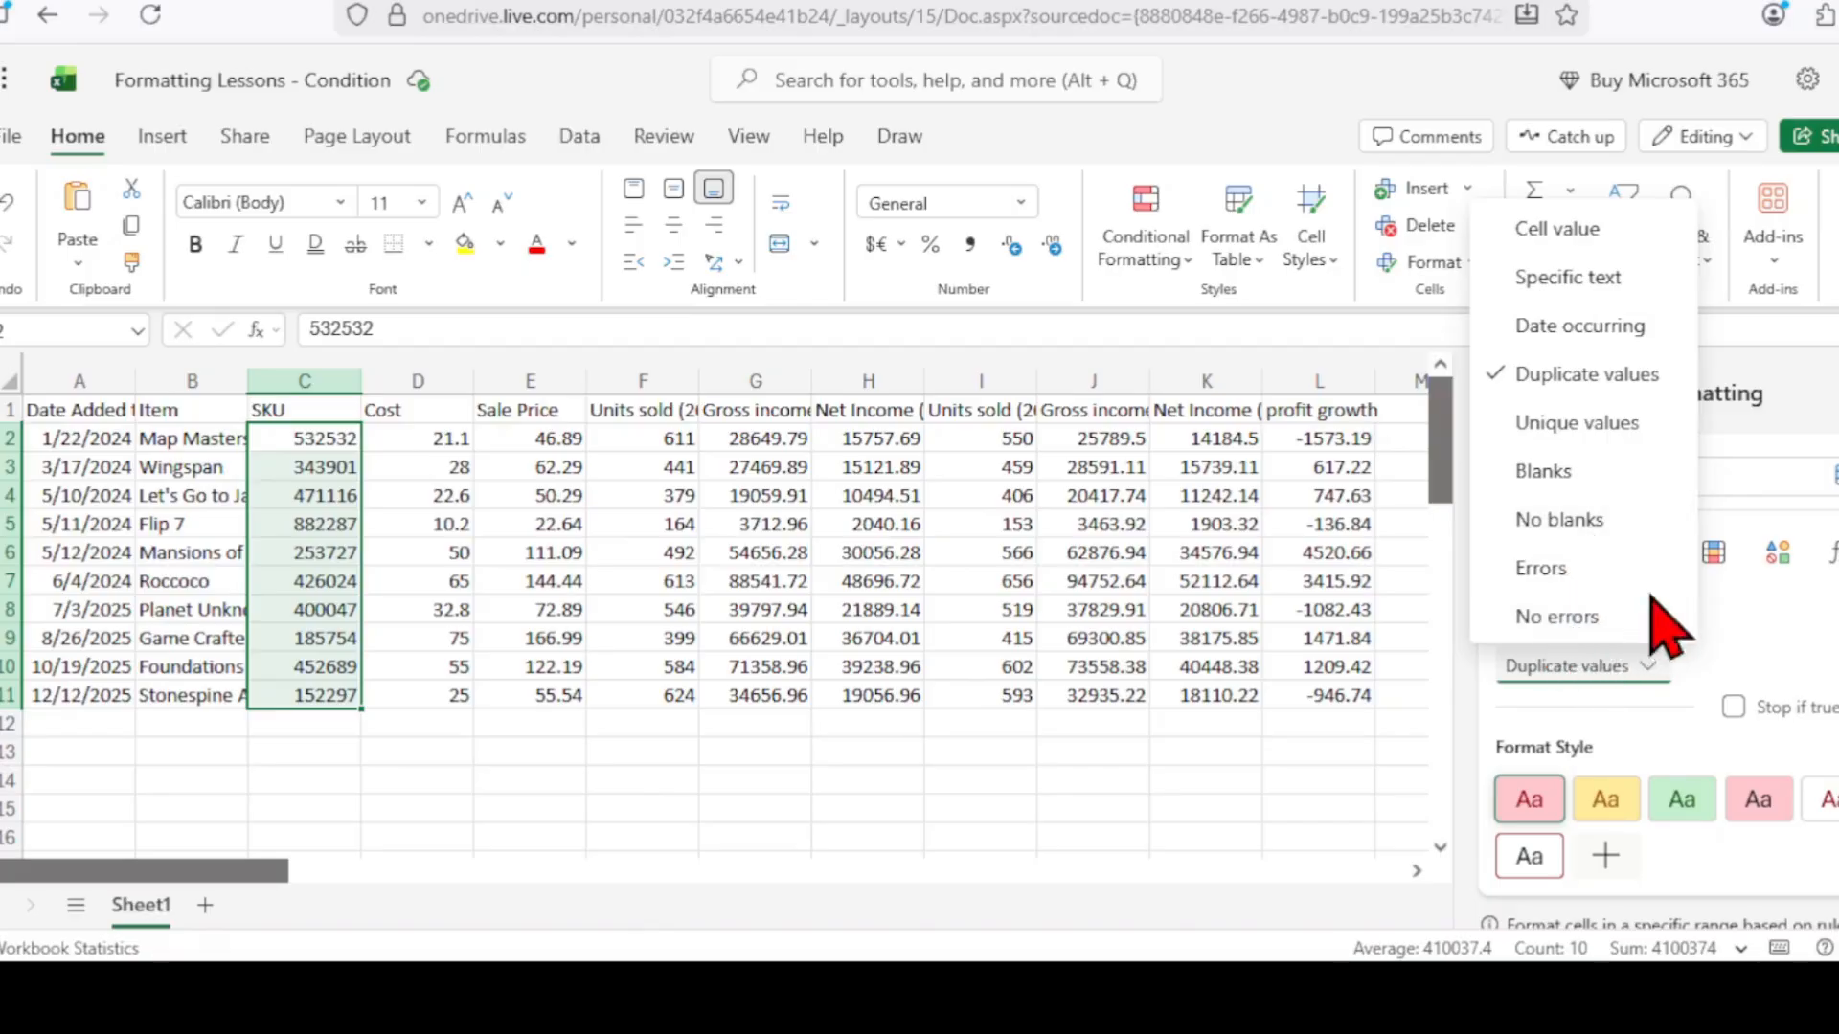
pyautogui.click(1773, 652)
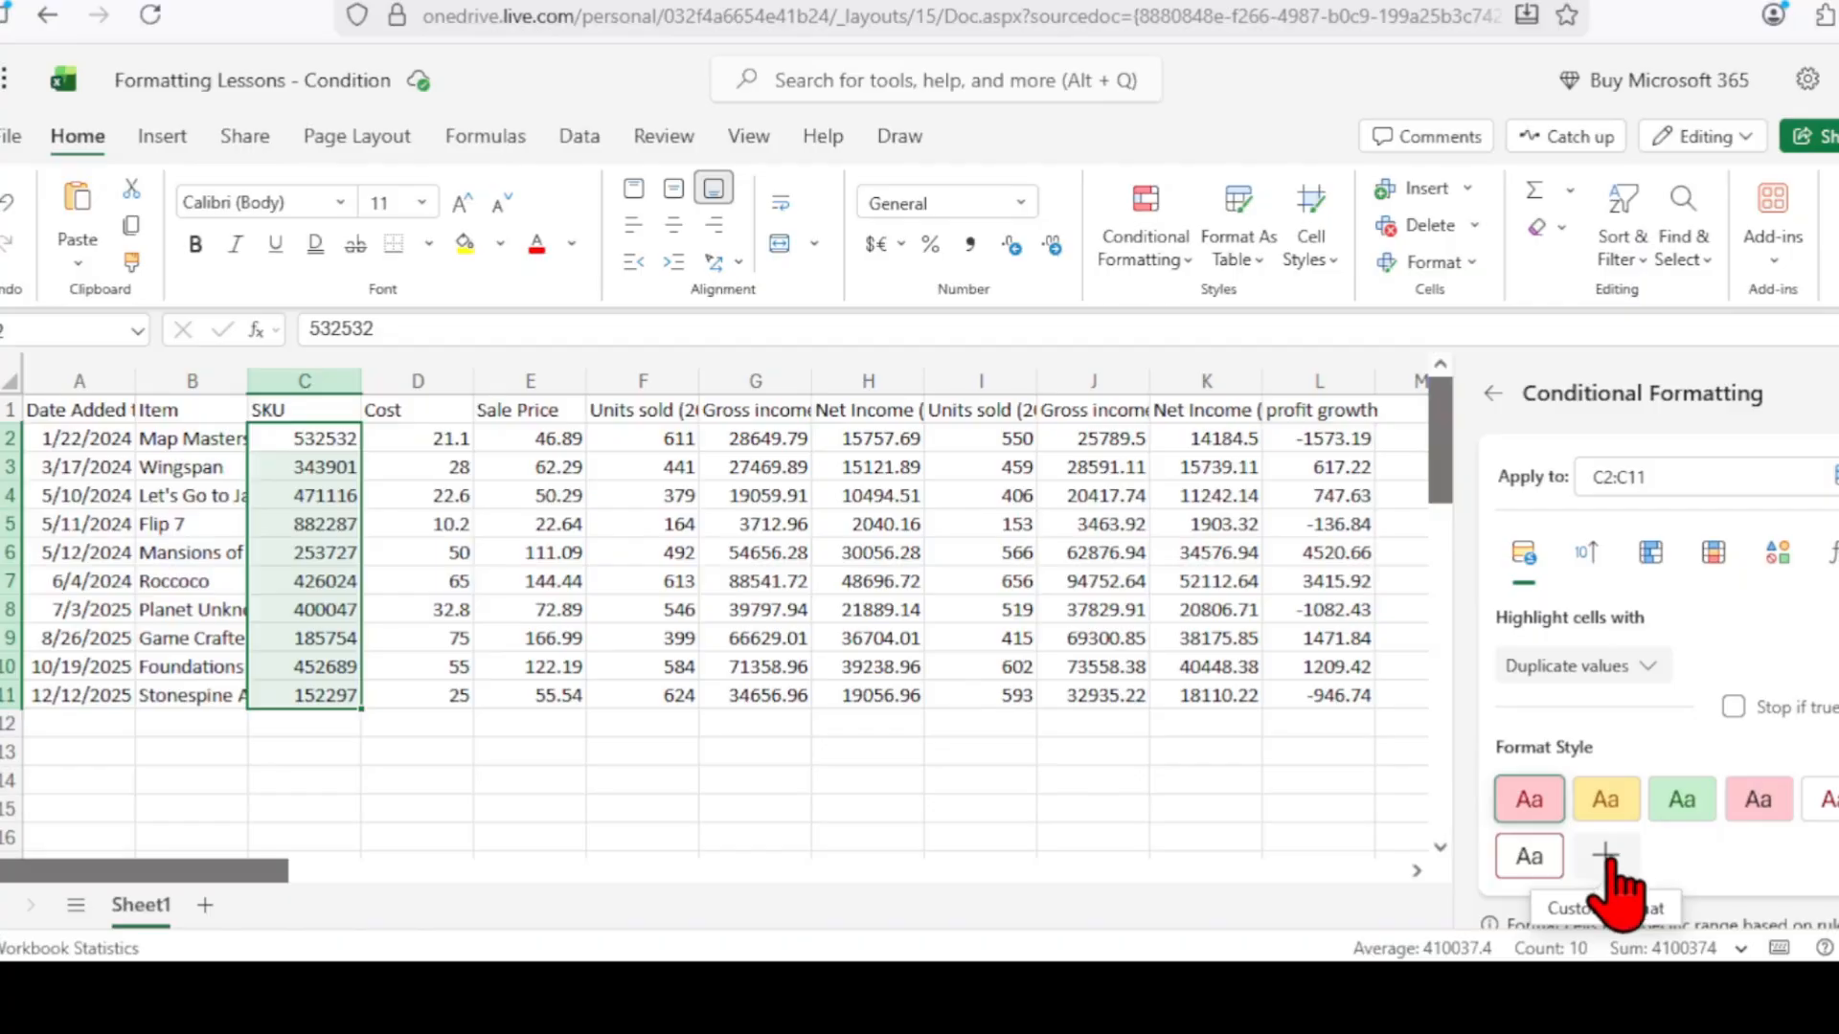
# Give the duplicate rule a custom bold format with yellow fill and apply it.
pyautogui.click(1607, 858)
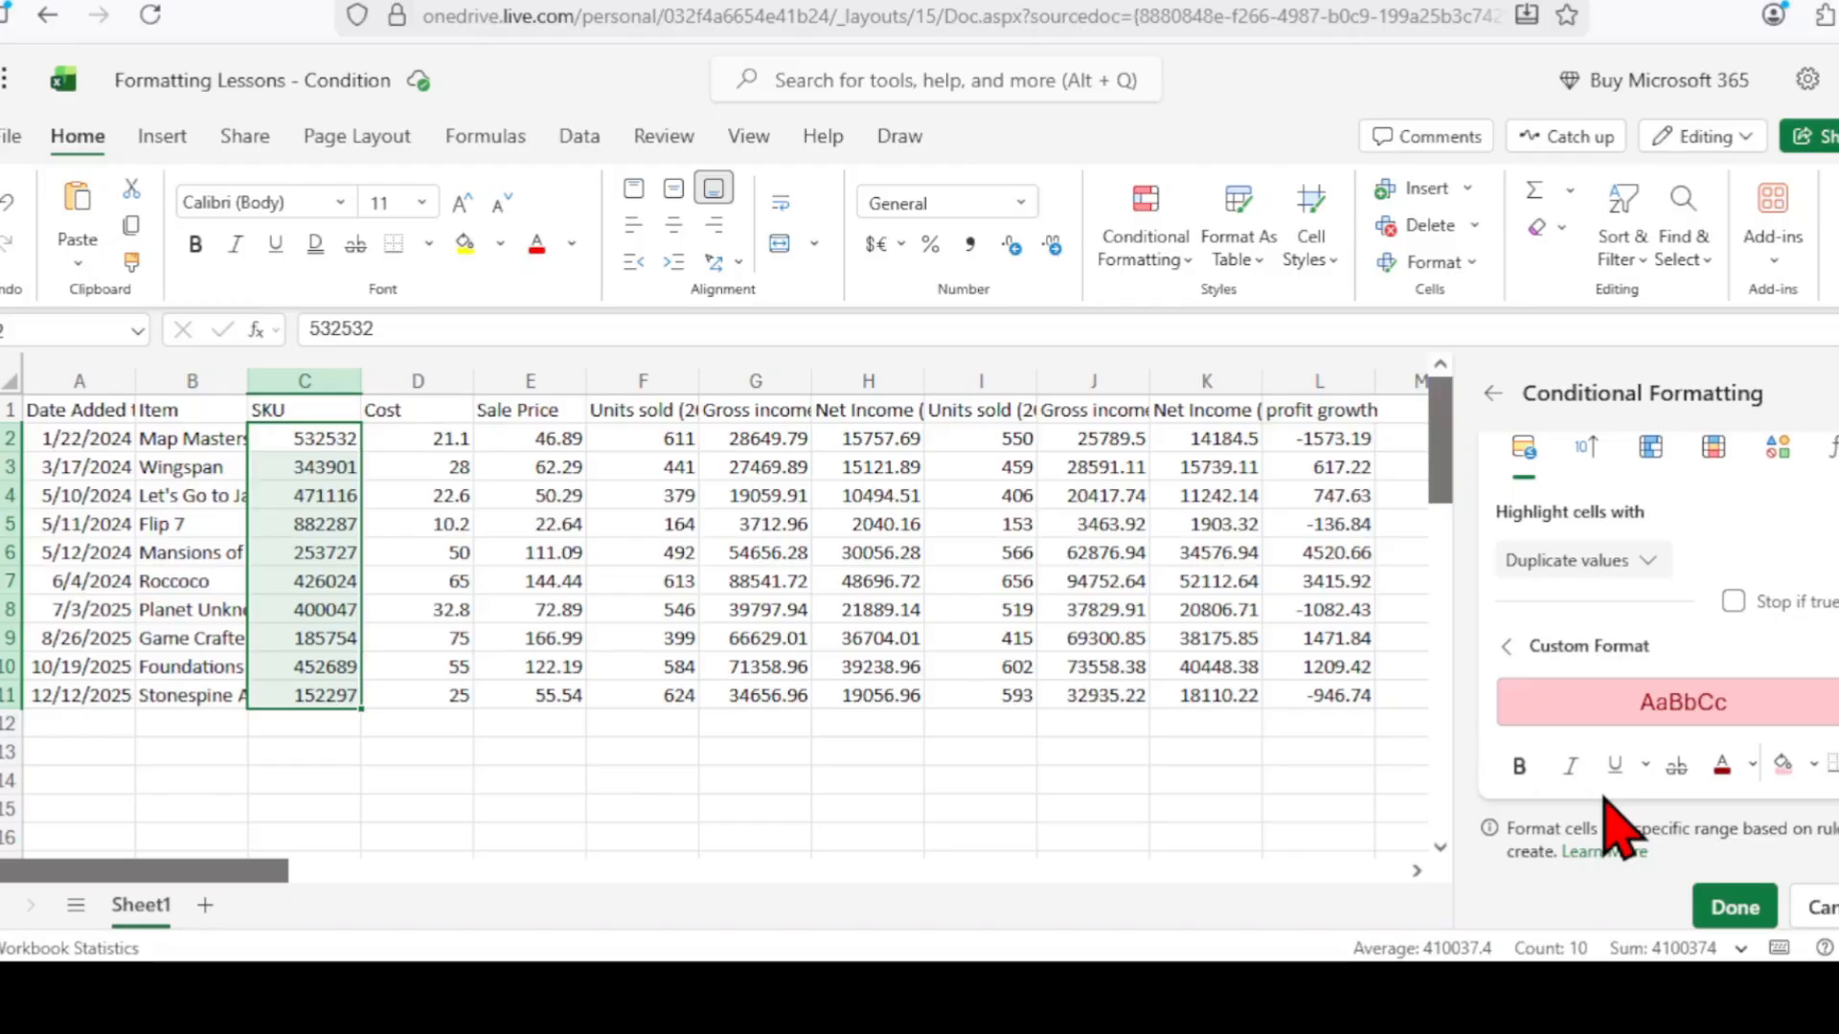
pyautogui.click(1519, 766)
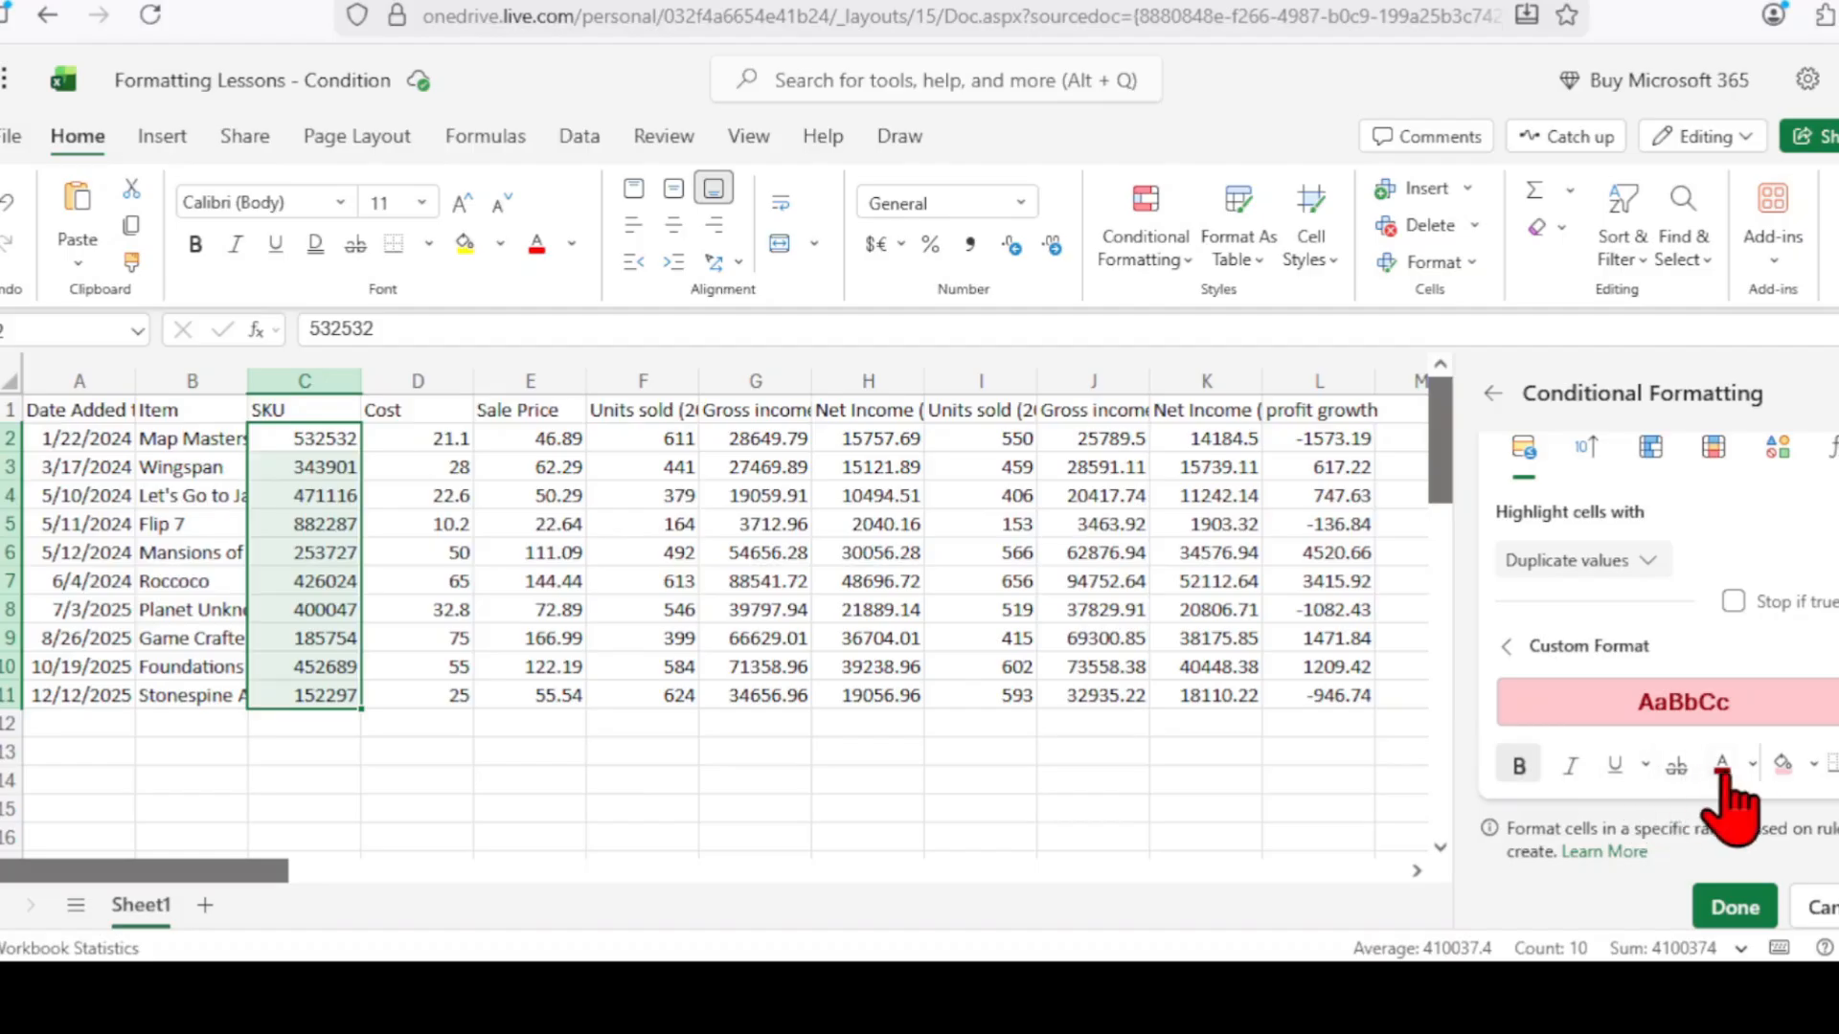
pyautogui.click(1813, 764)
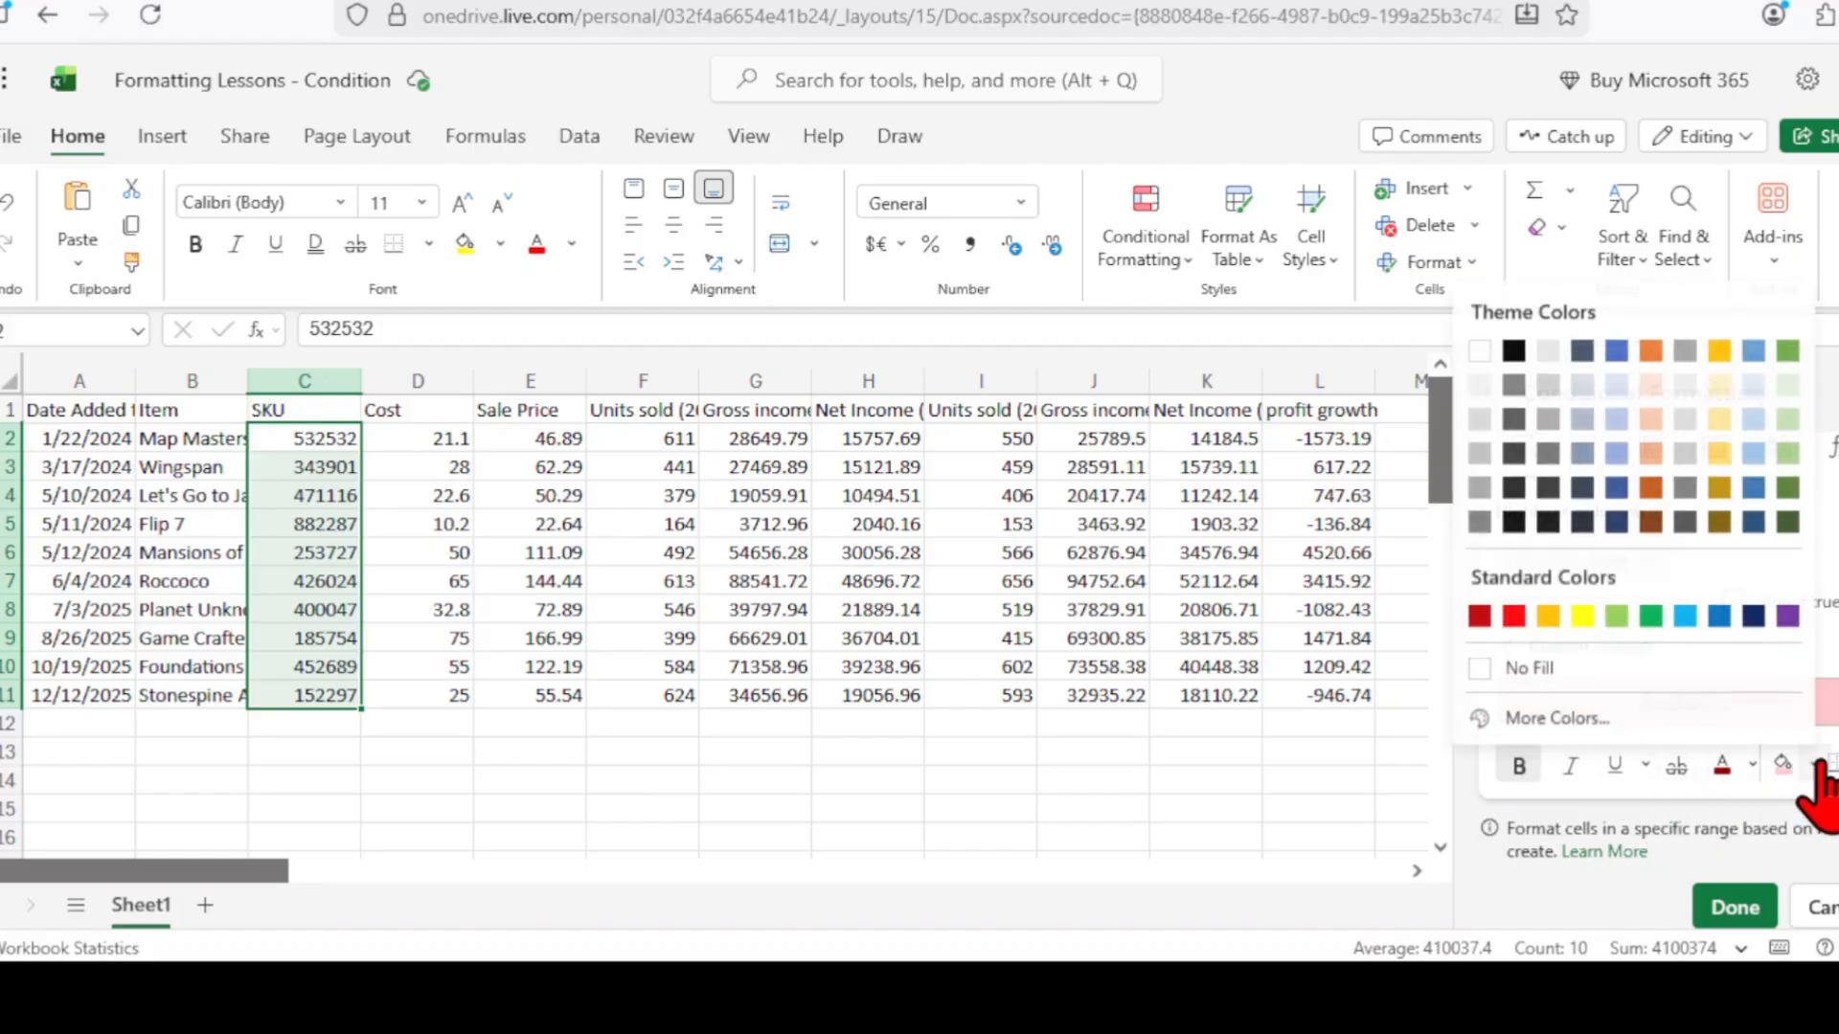
pyautogui.click(1582, 615)
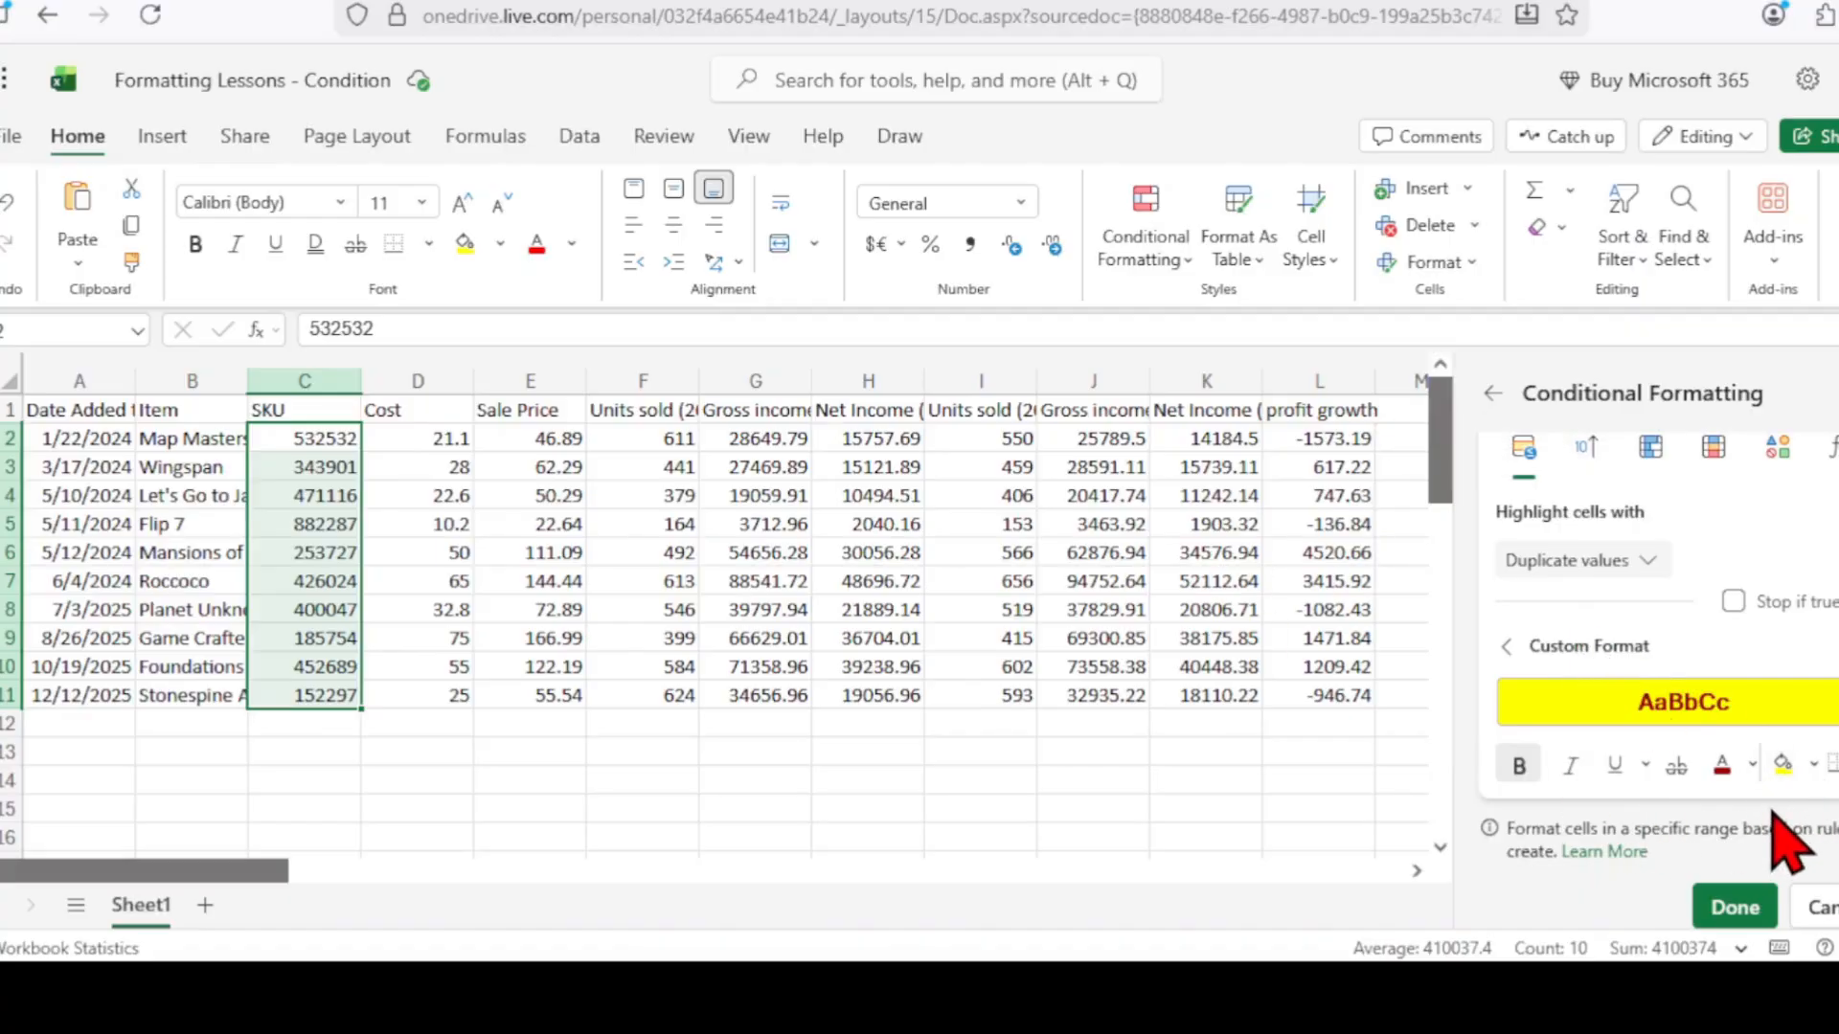
pyautogui.click(1738, 914)
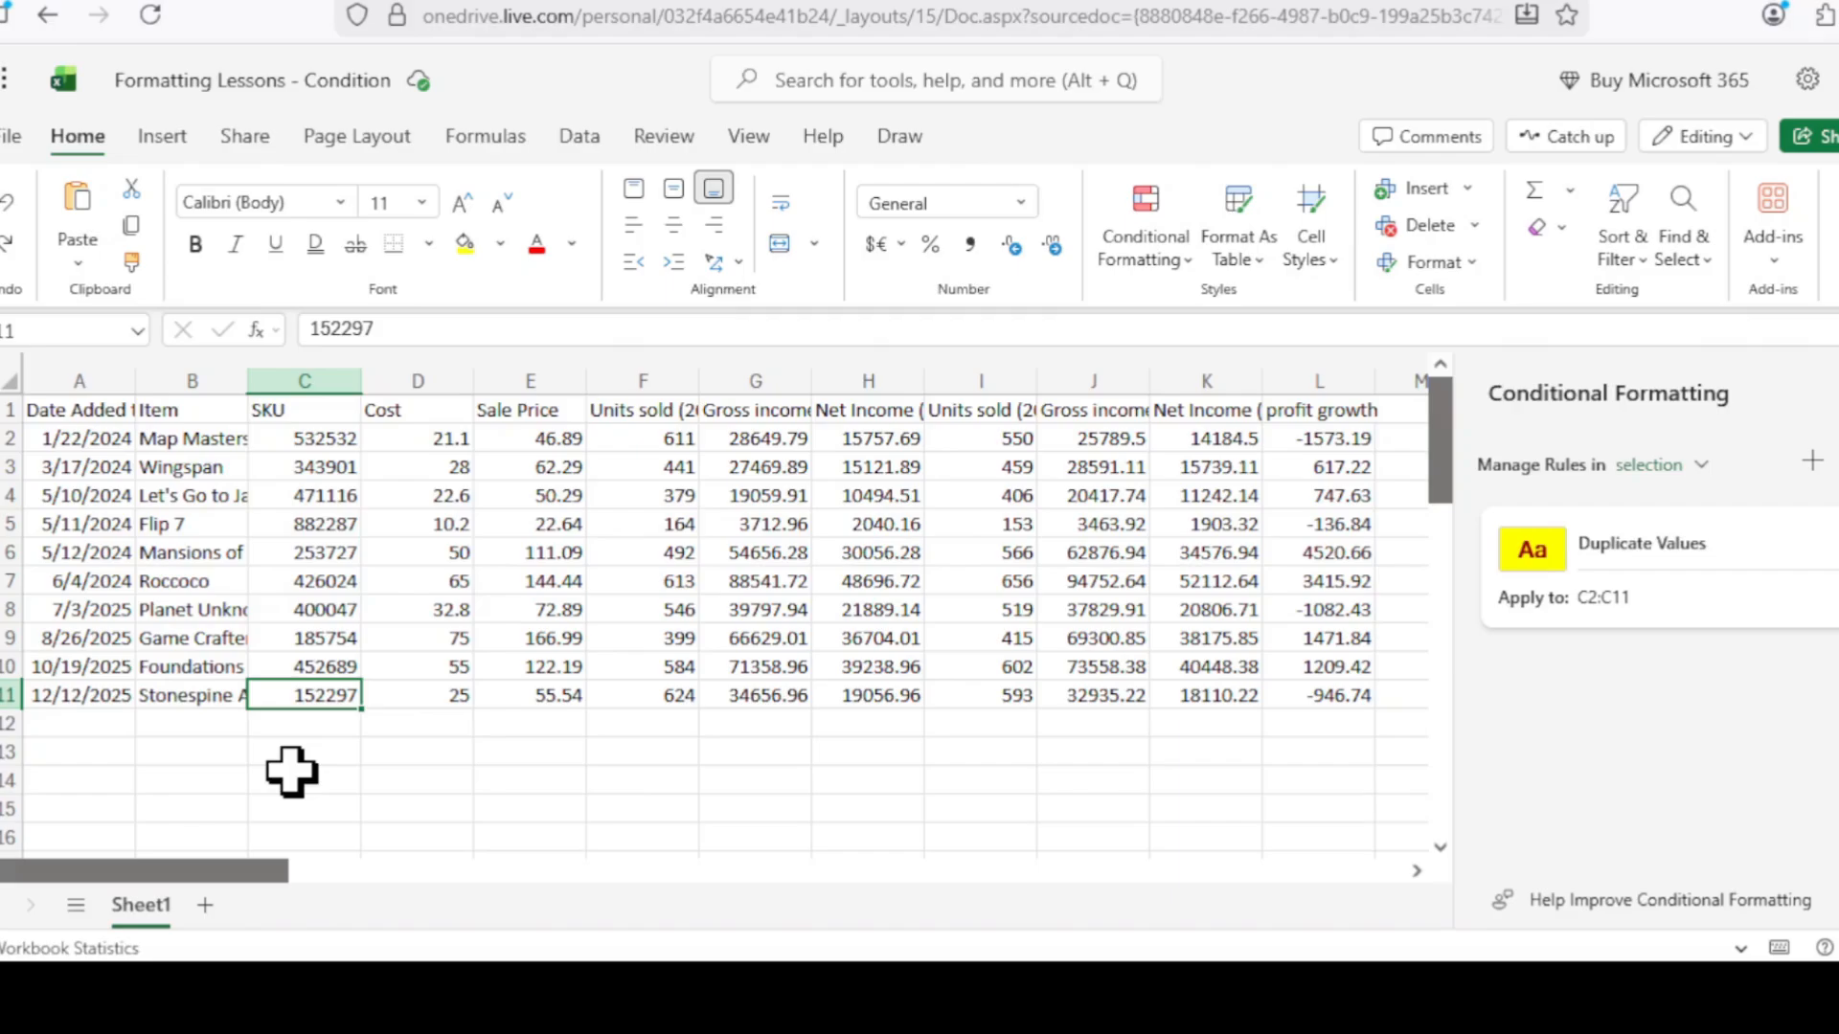
# Enter 532532 in C11 so it duplicates the SKU in C2.
pyautogui.write('532')
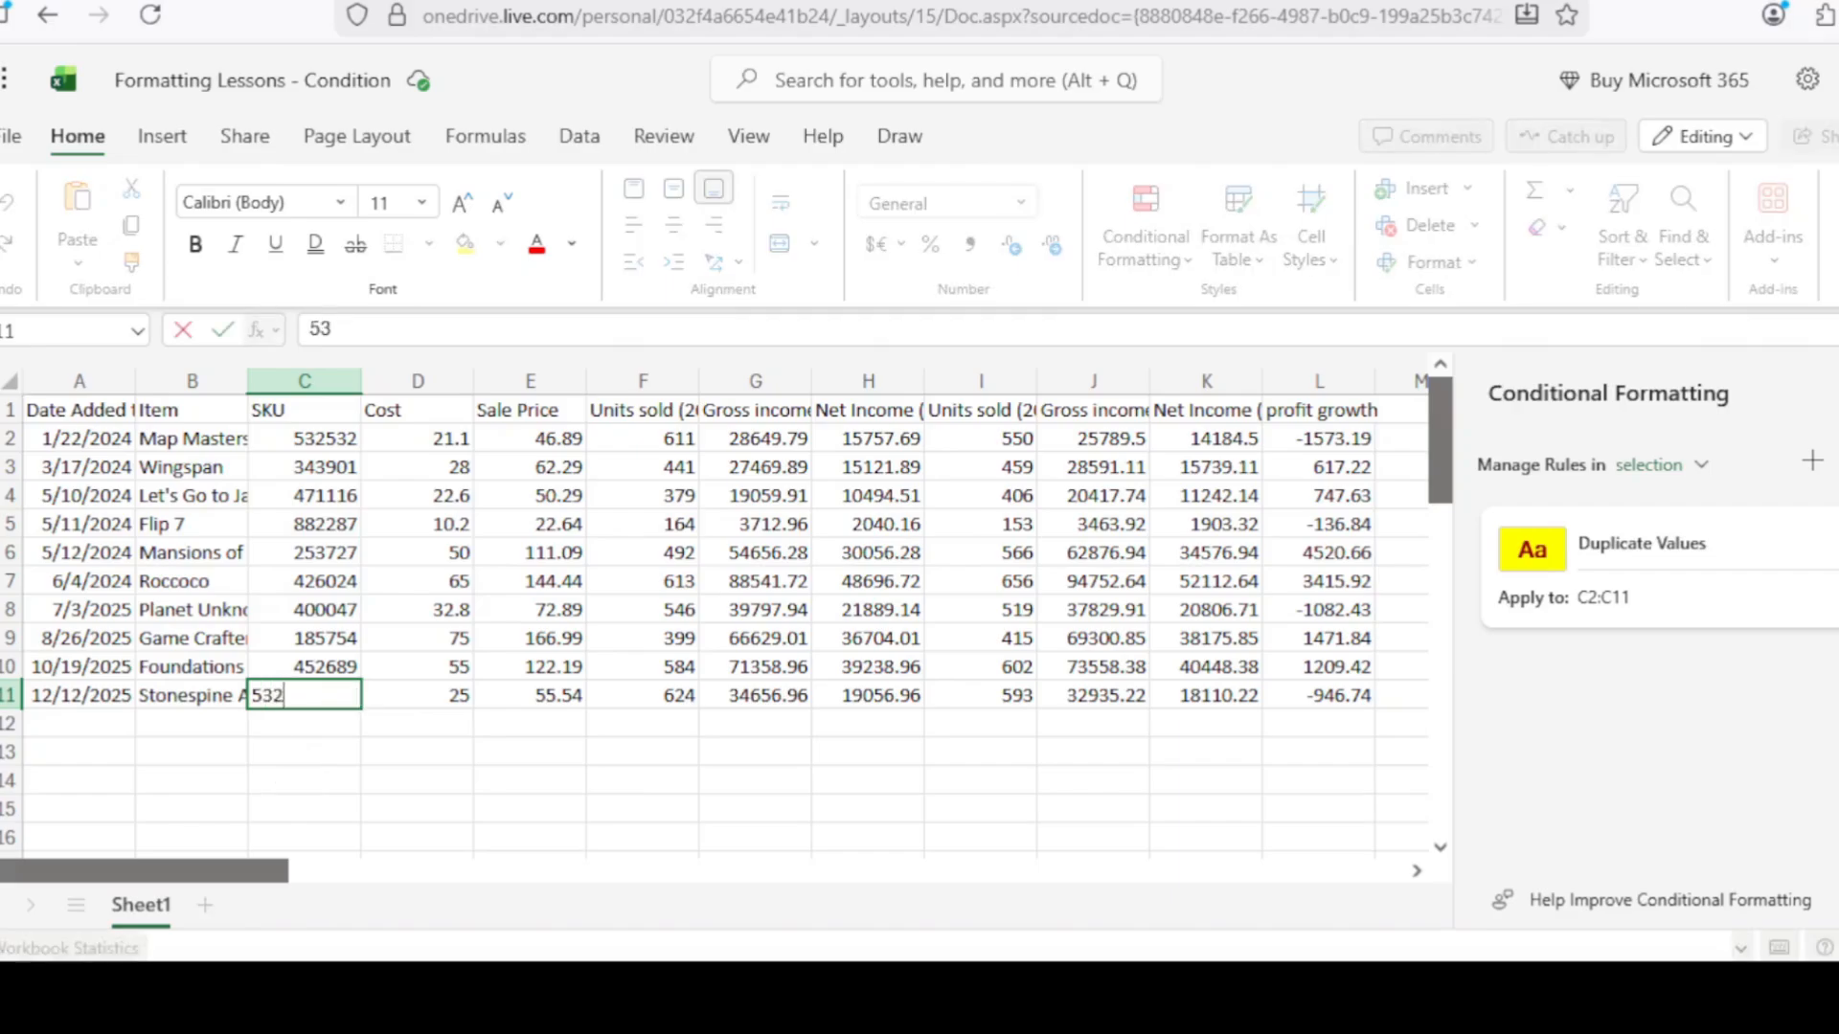
pyautogui.write('532')
pyautogui.press('Return')
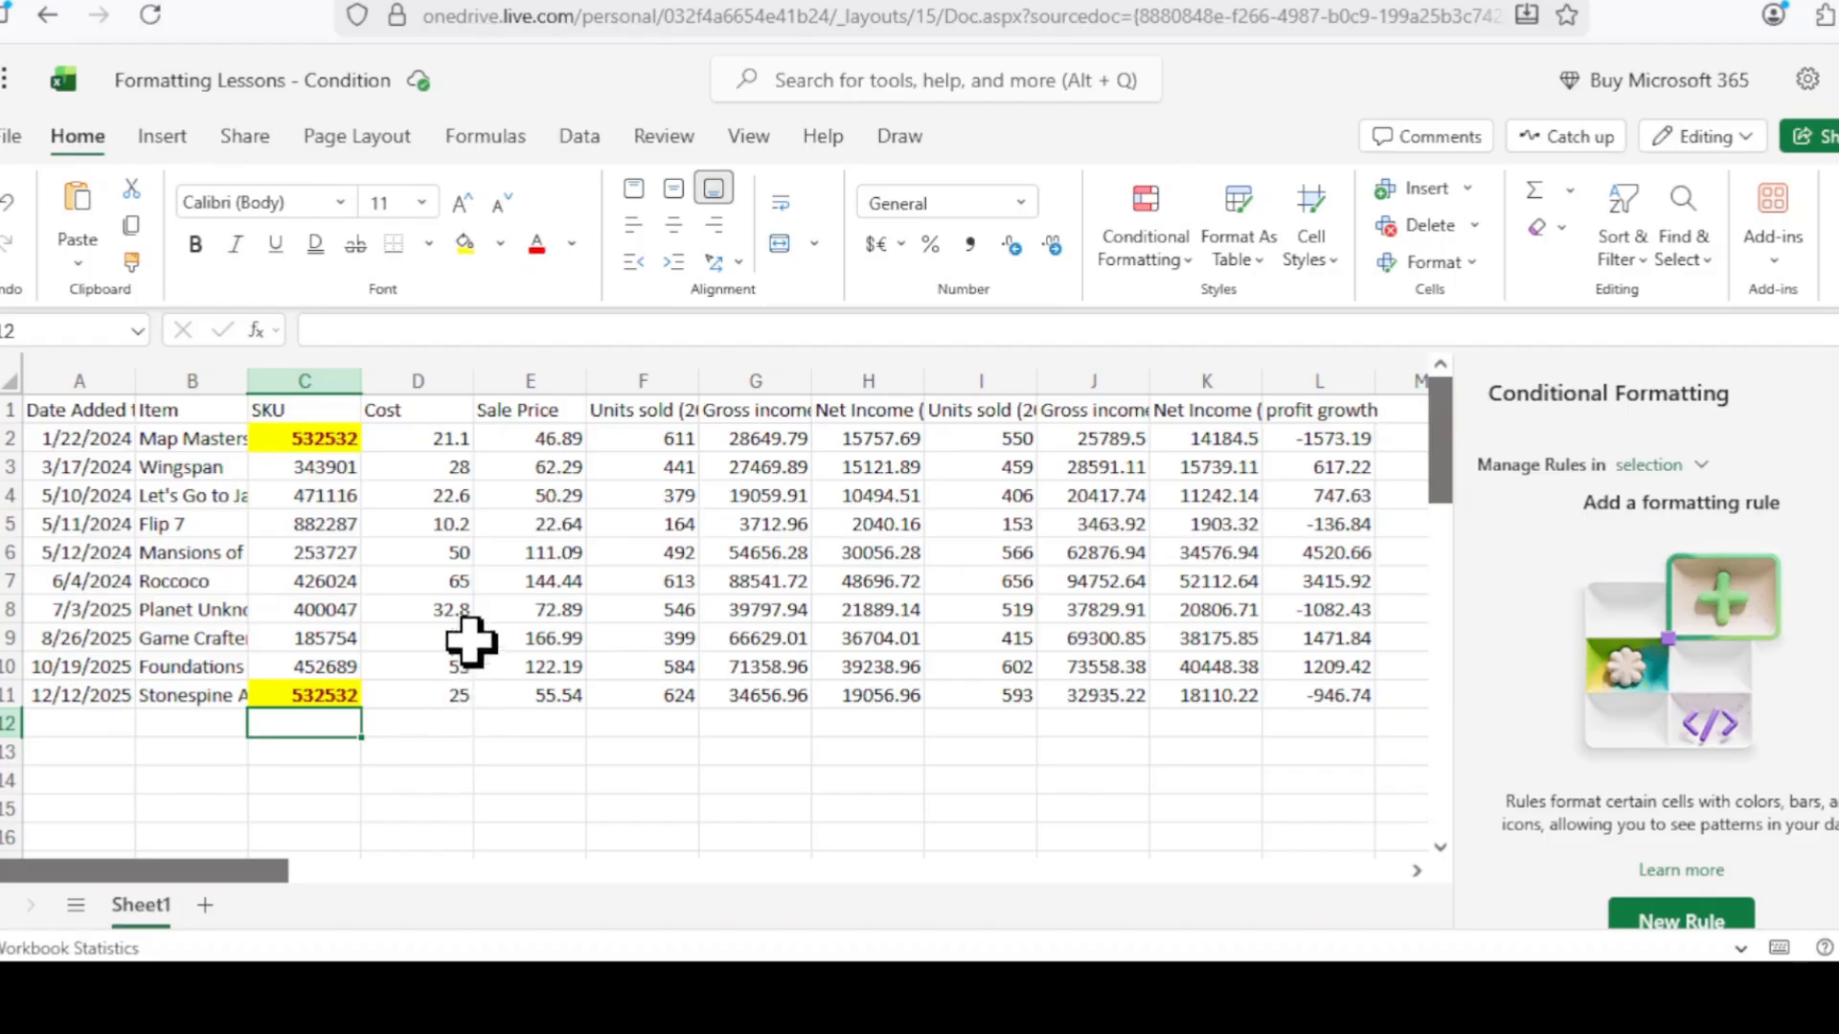
pyautogui.press('Down')
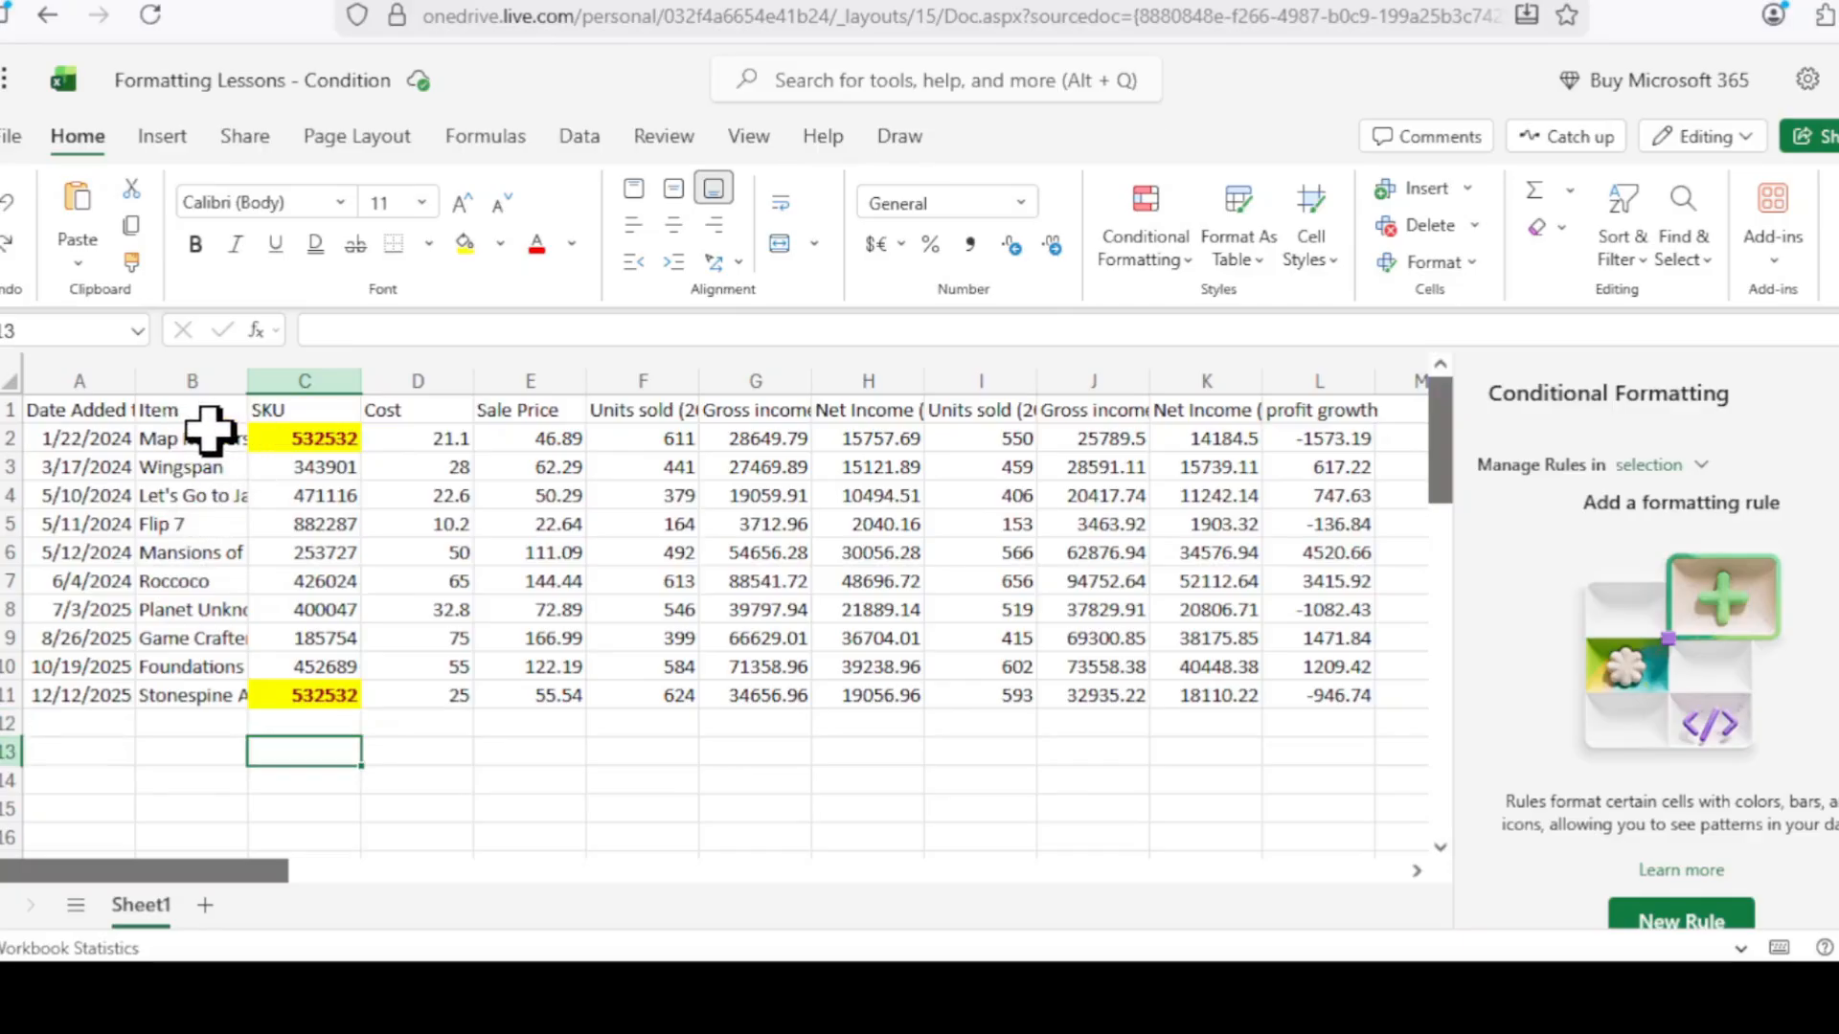
# Select item names B2:B11 and start a new Specific text containing rule matching a space.
pyautogui.moveTo(187, 436); pyautogui.dragTo(199, 699)
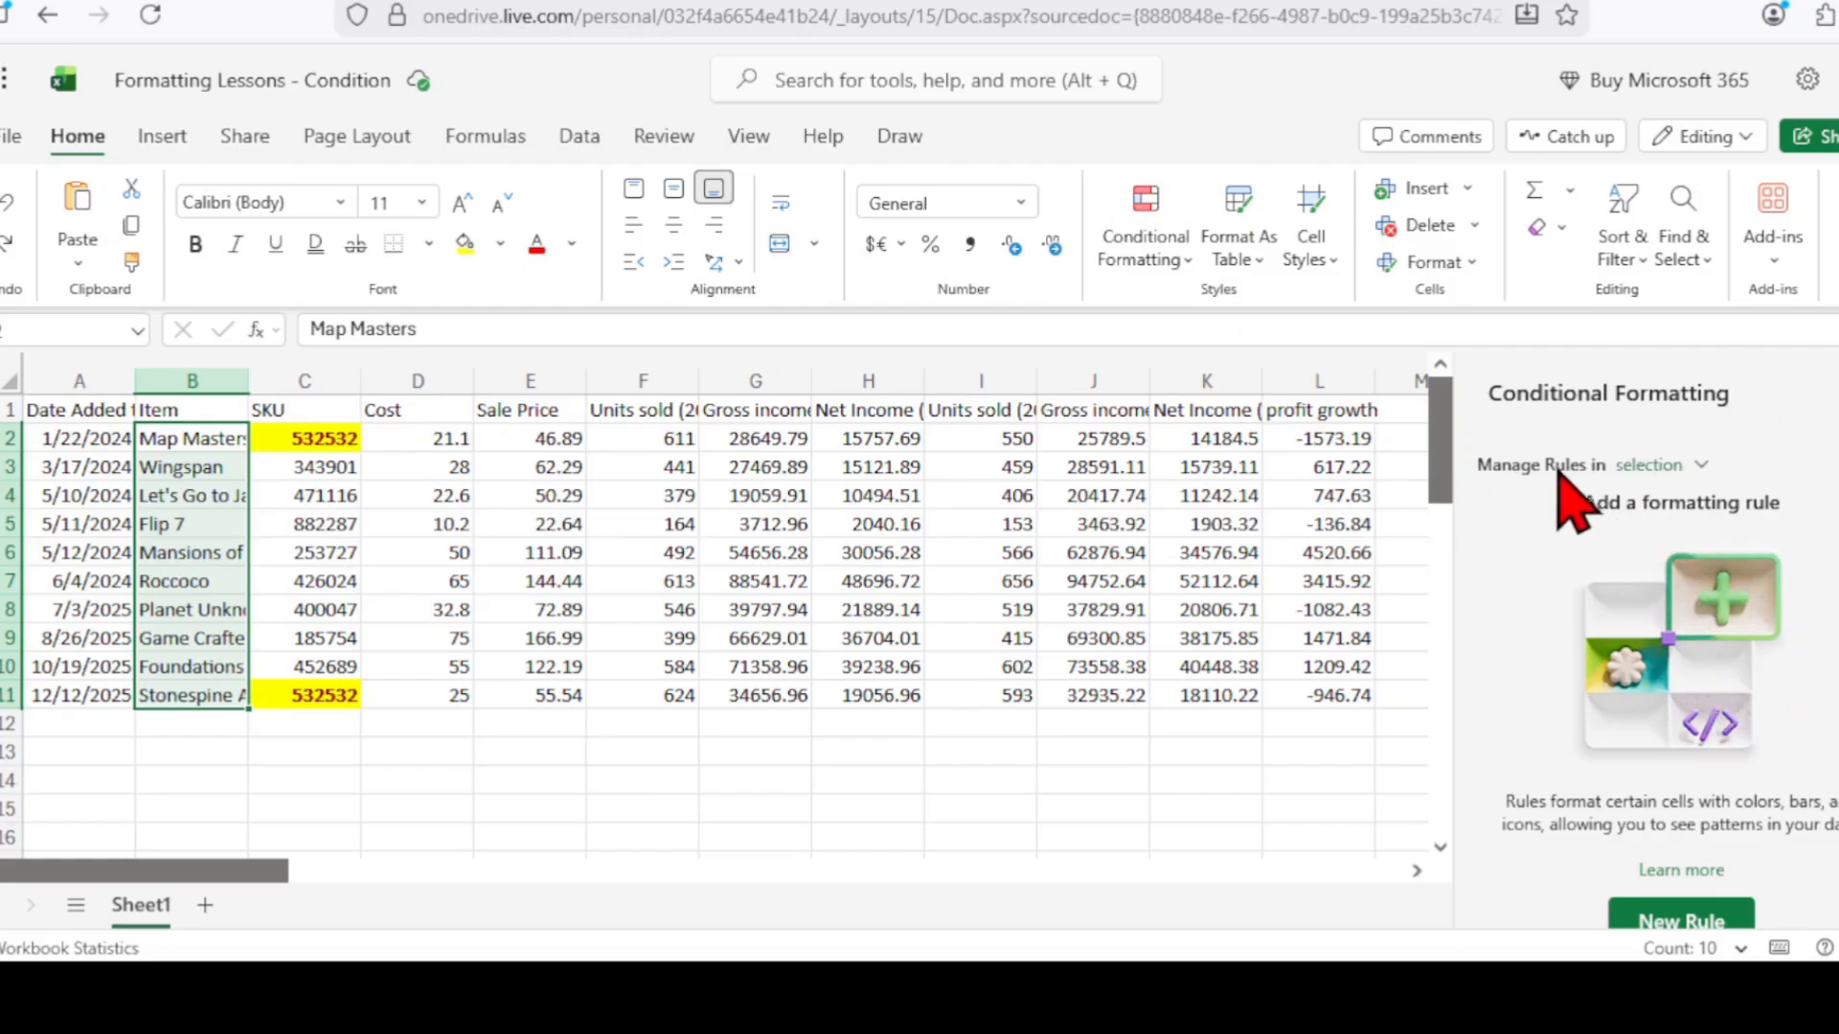
pyautogui.click(1643, 919)
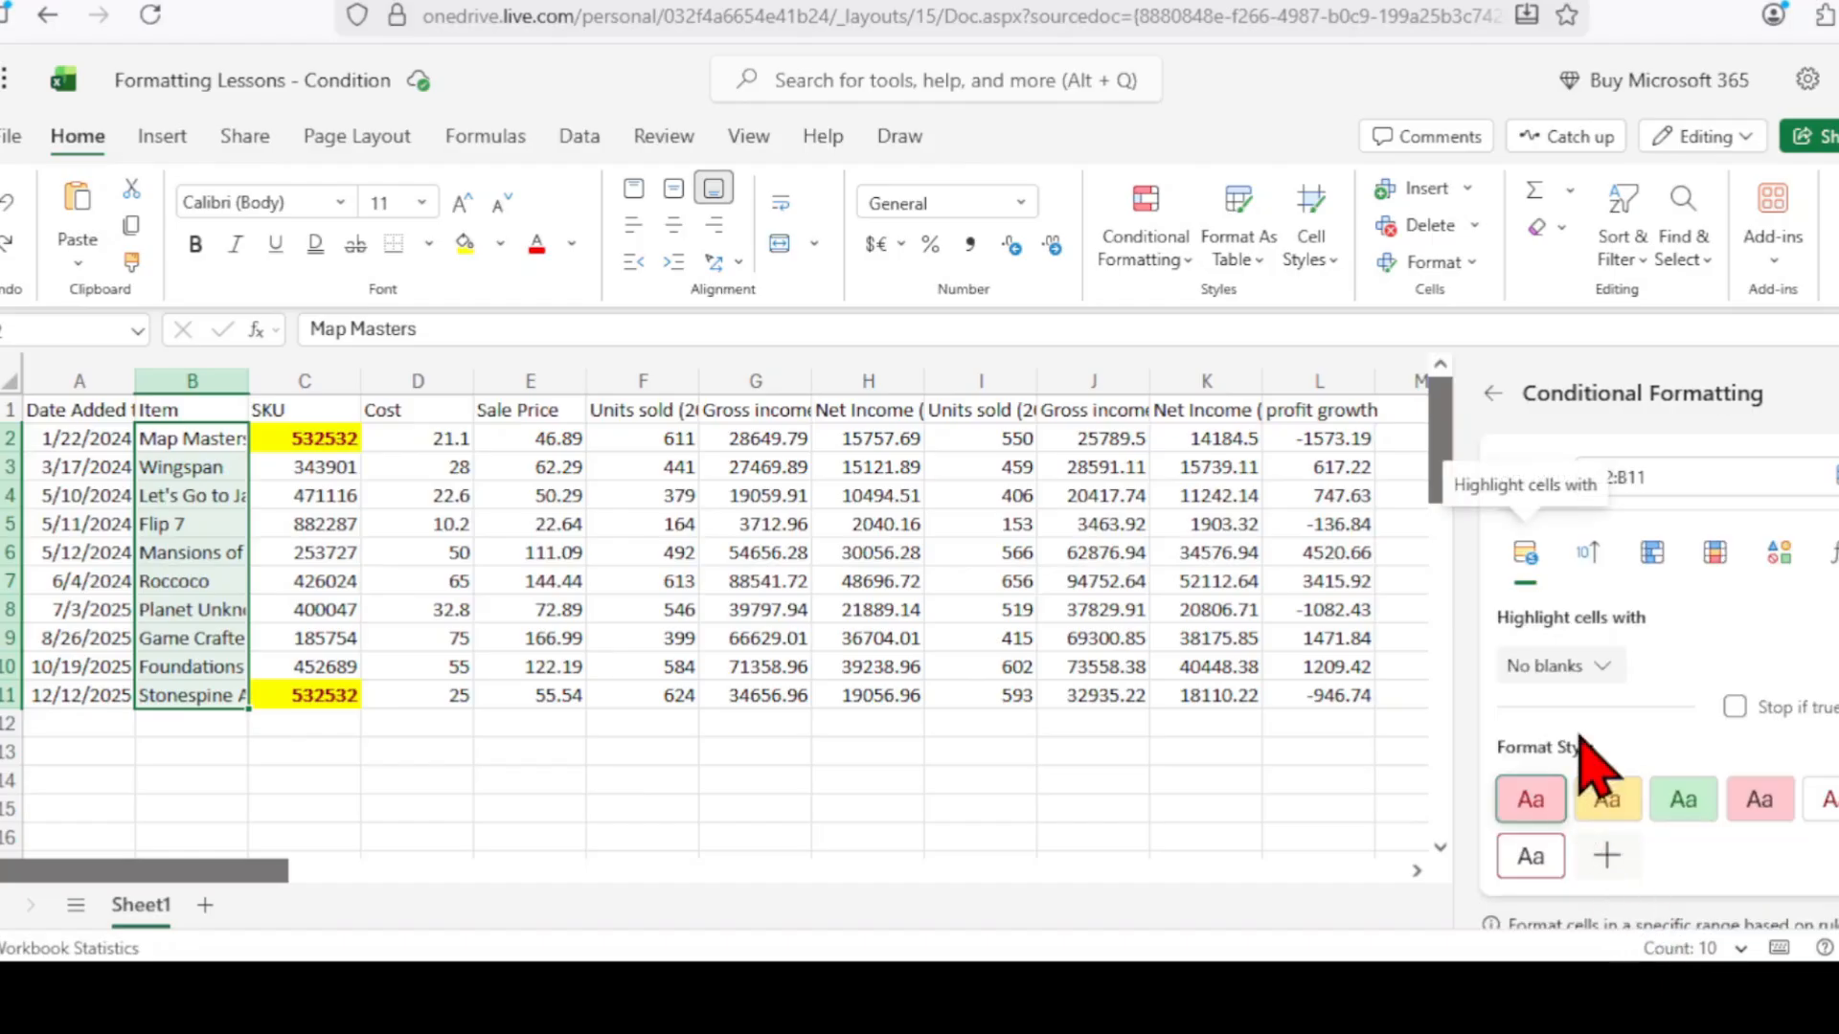
pyautogui.click(1598, 669)
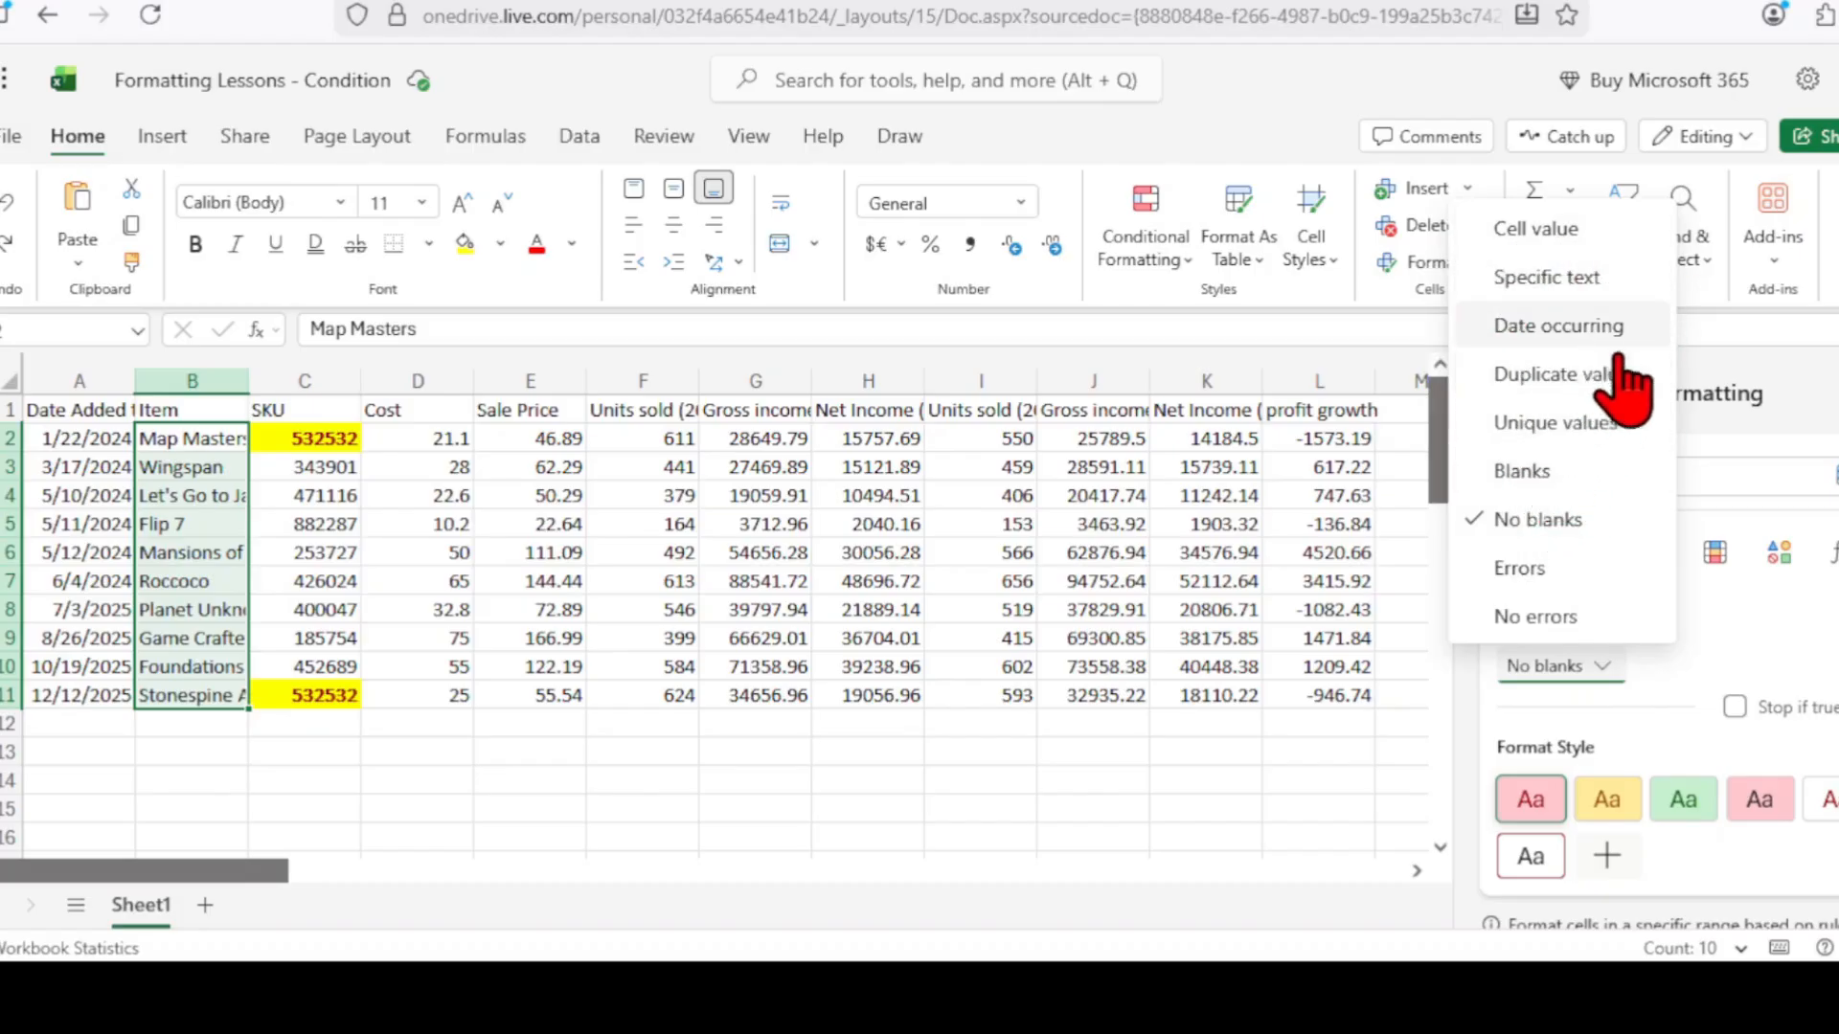
pyautogui.click(1585, 287)
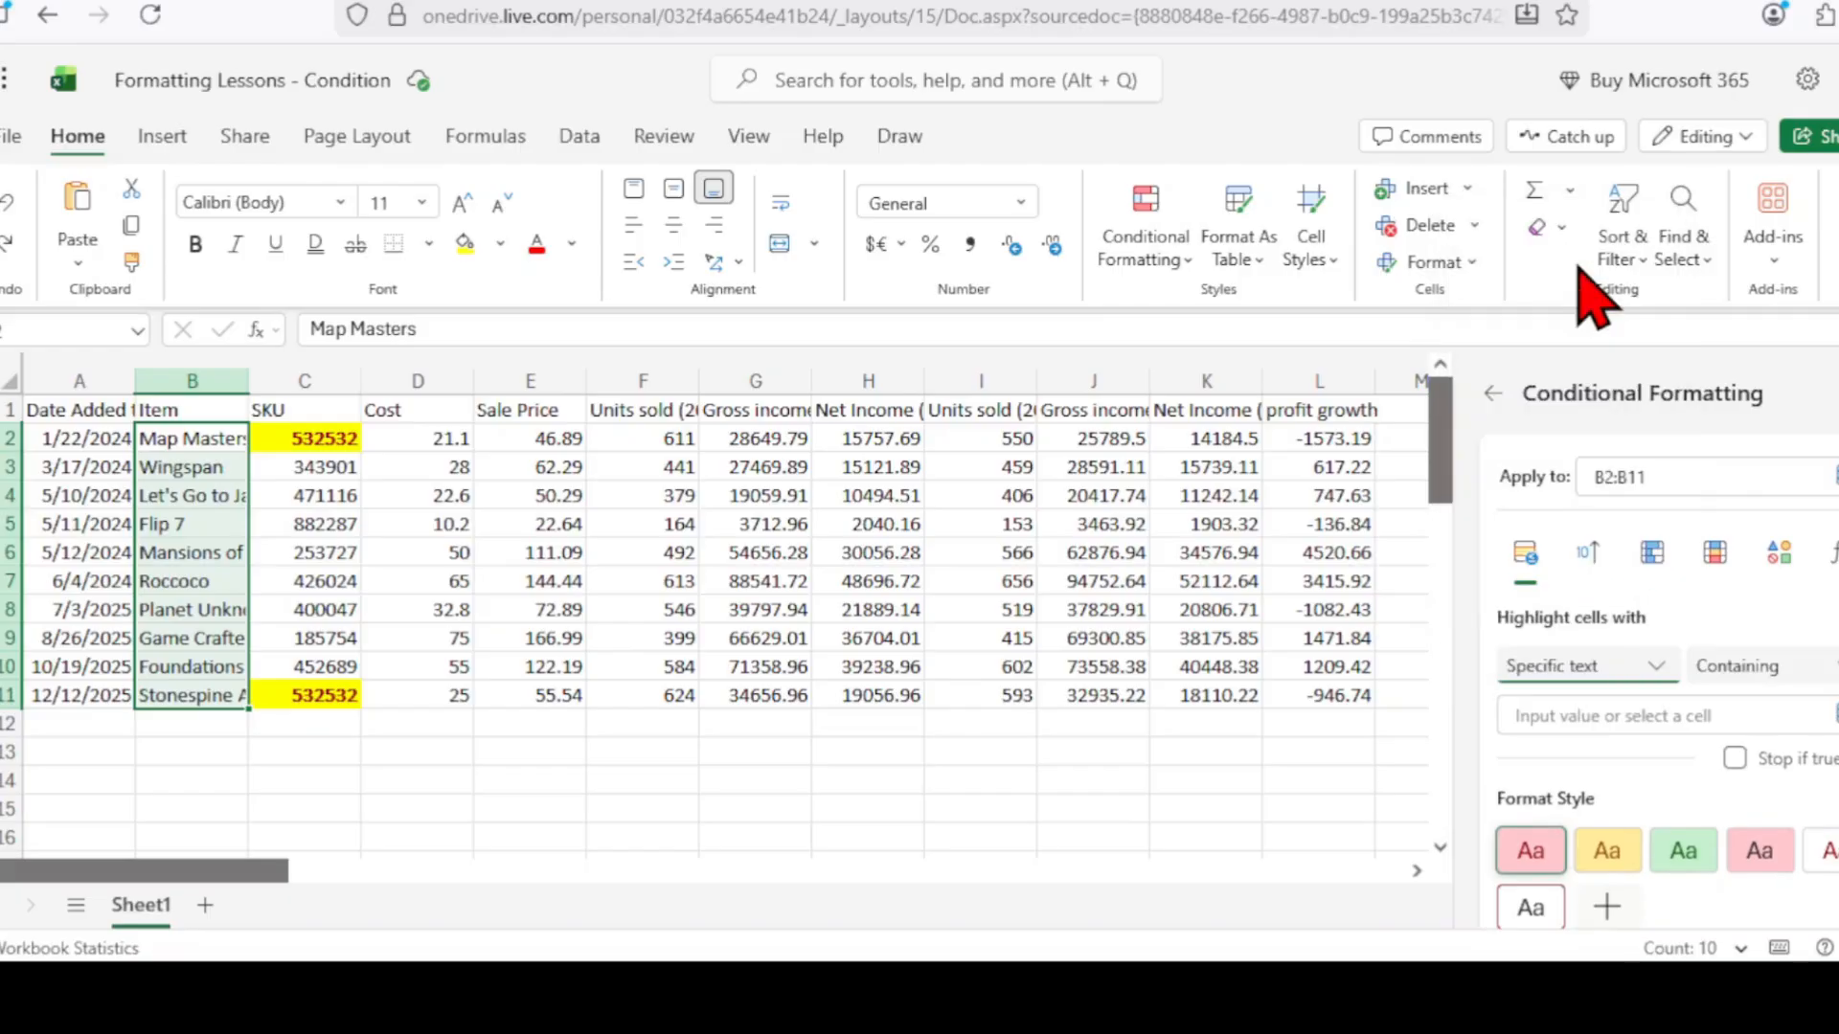
pyautogui.click(1651, 718)
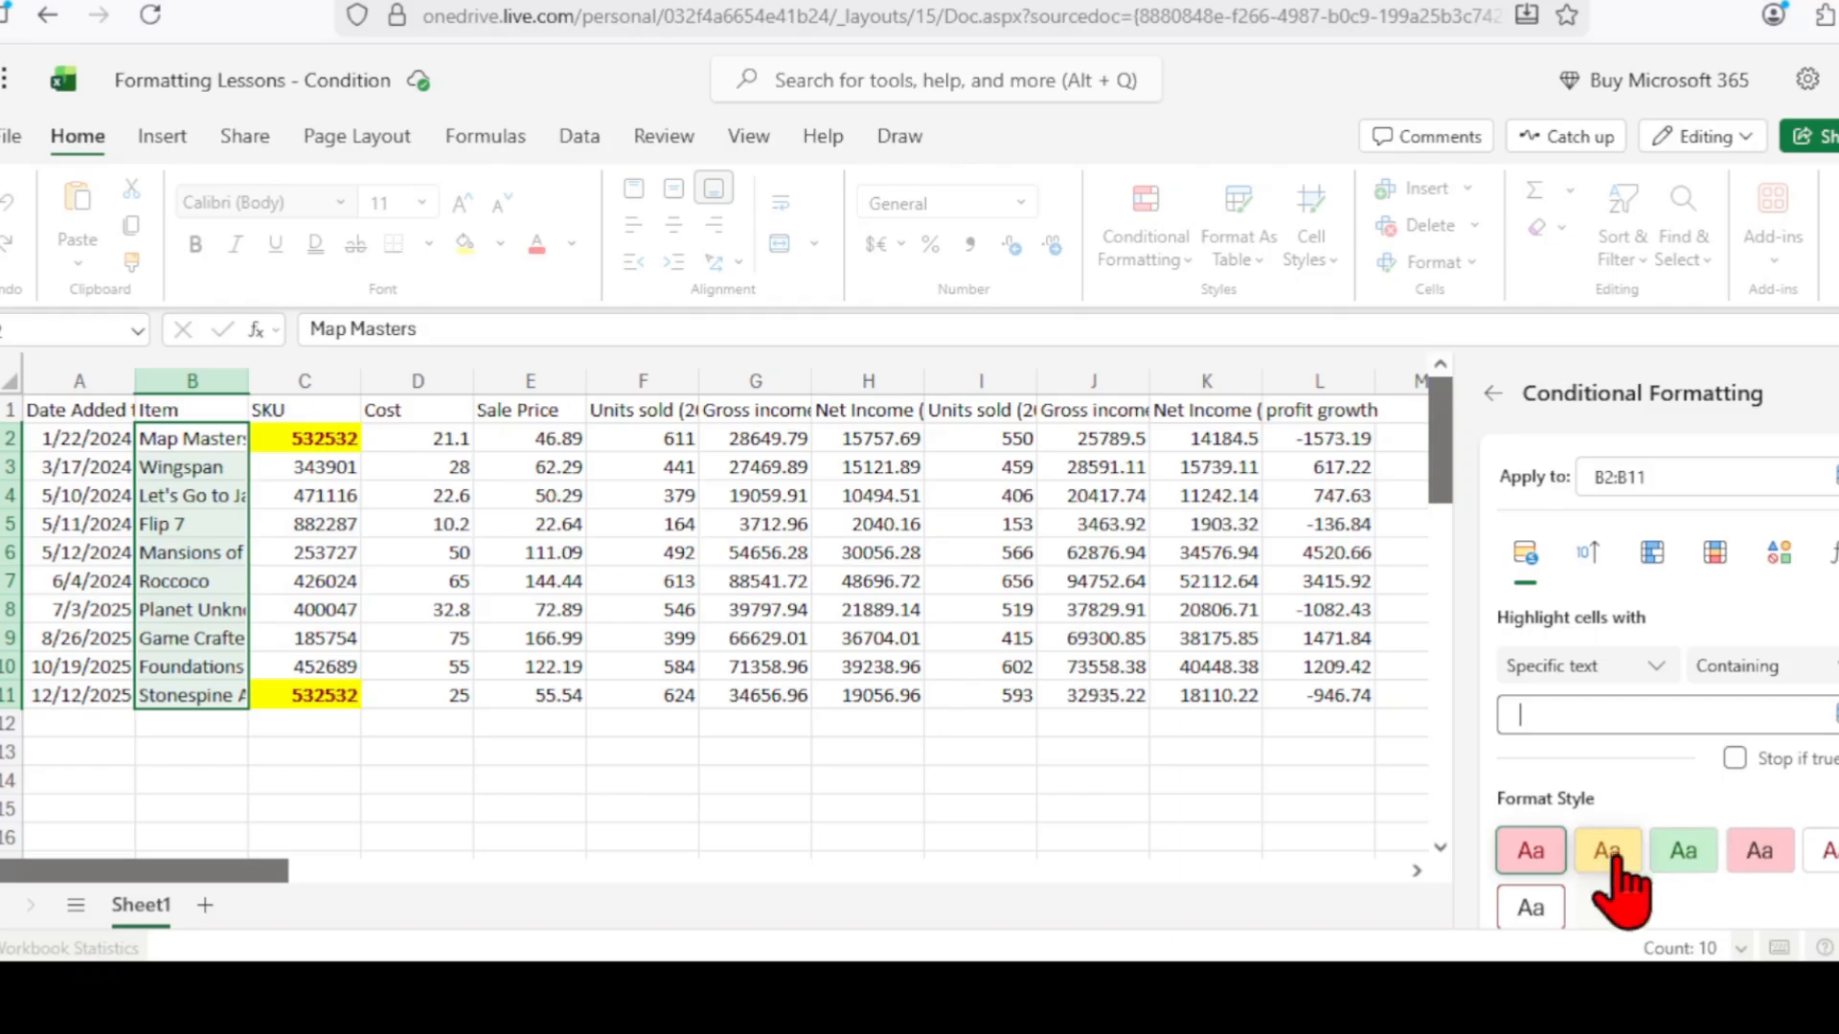
# Apply green fill with green text, then confirm Wingspan and Roccoco stay unhighlighted.
pyautogui.click(1682, 852)
pyautogui.scroll(-2, 1714, 778)
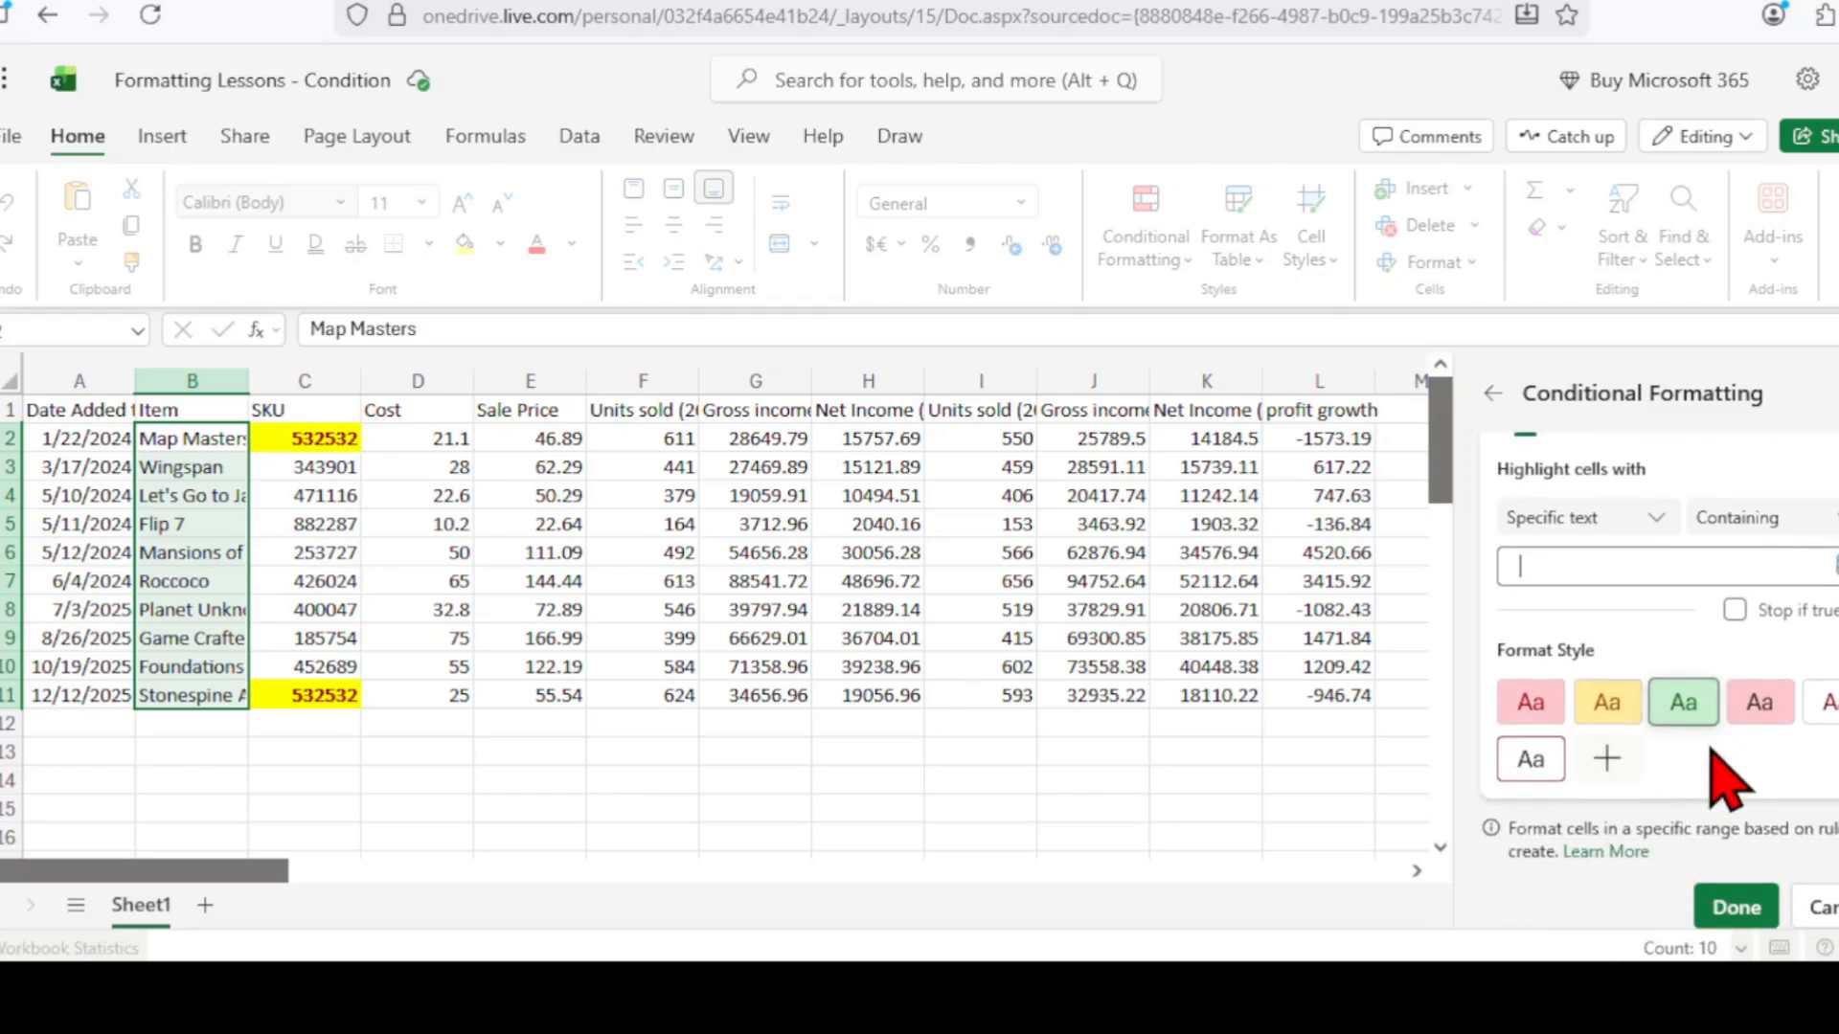
pyautogui.click(1735, 908)
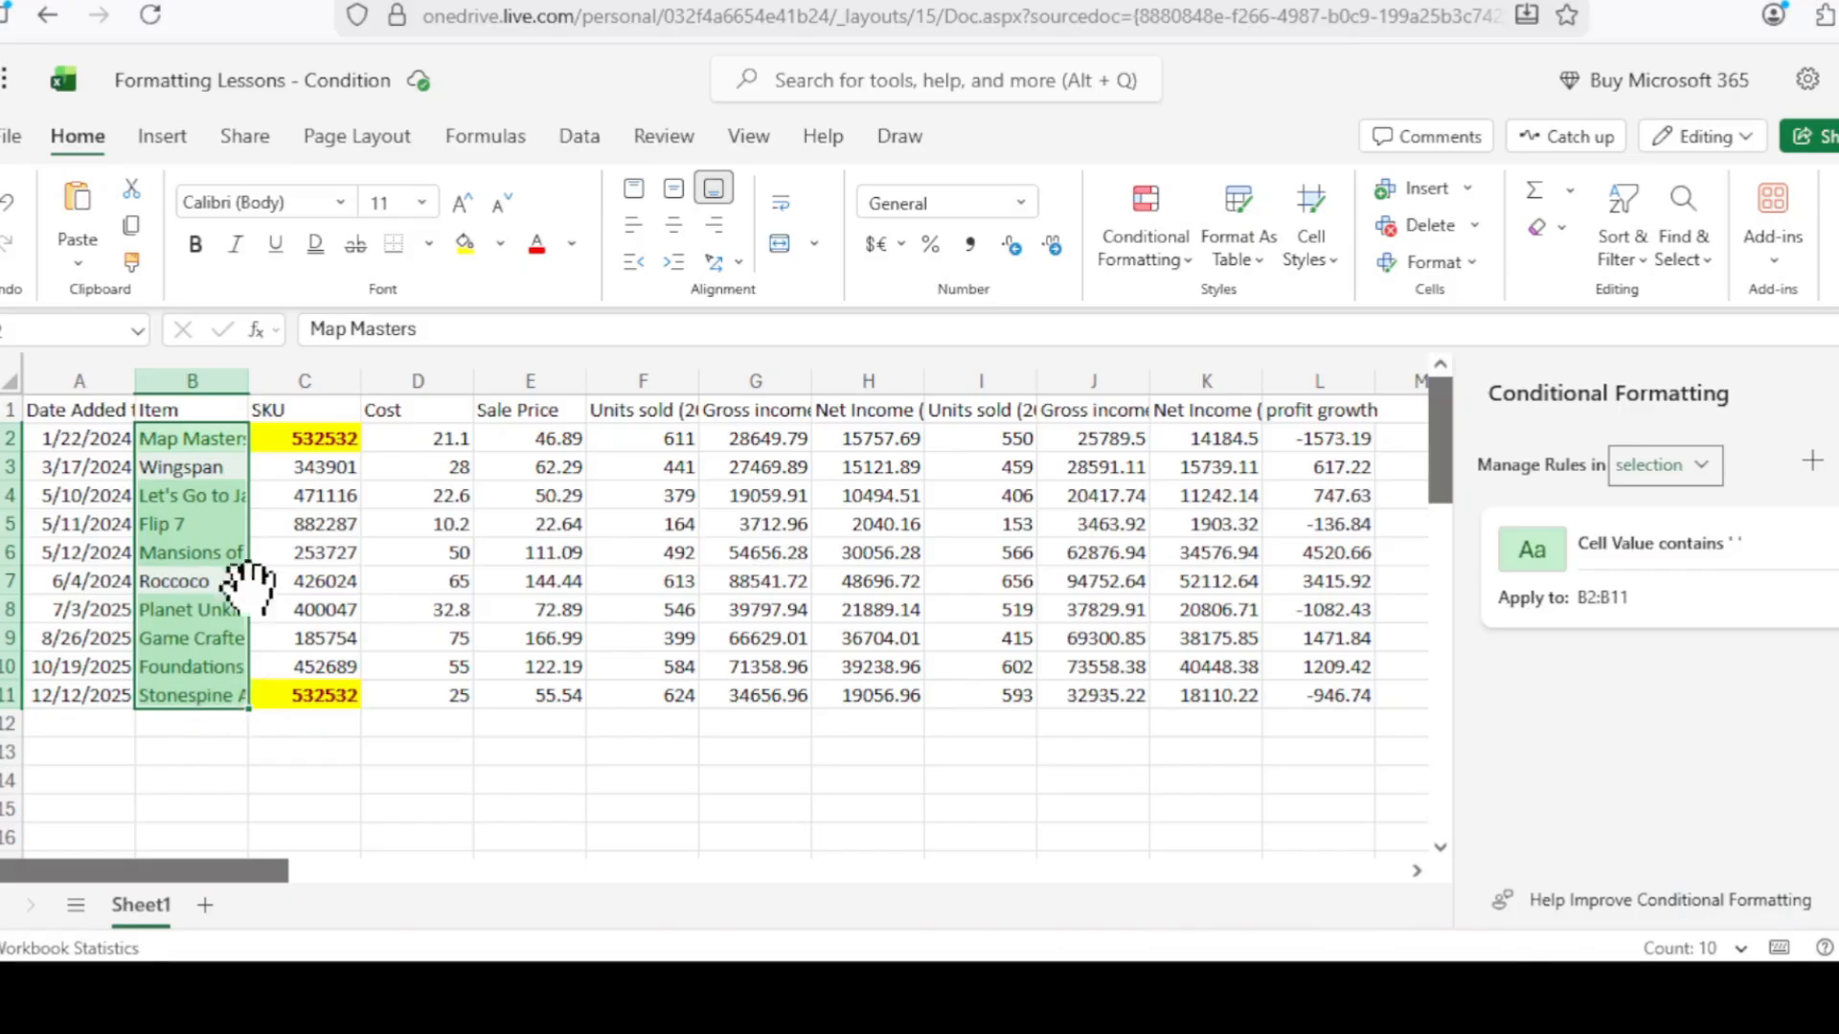
pyautogui.click(213, 465)
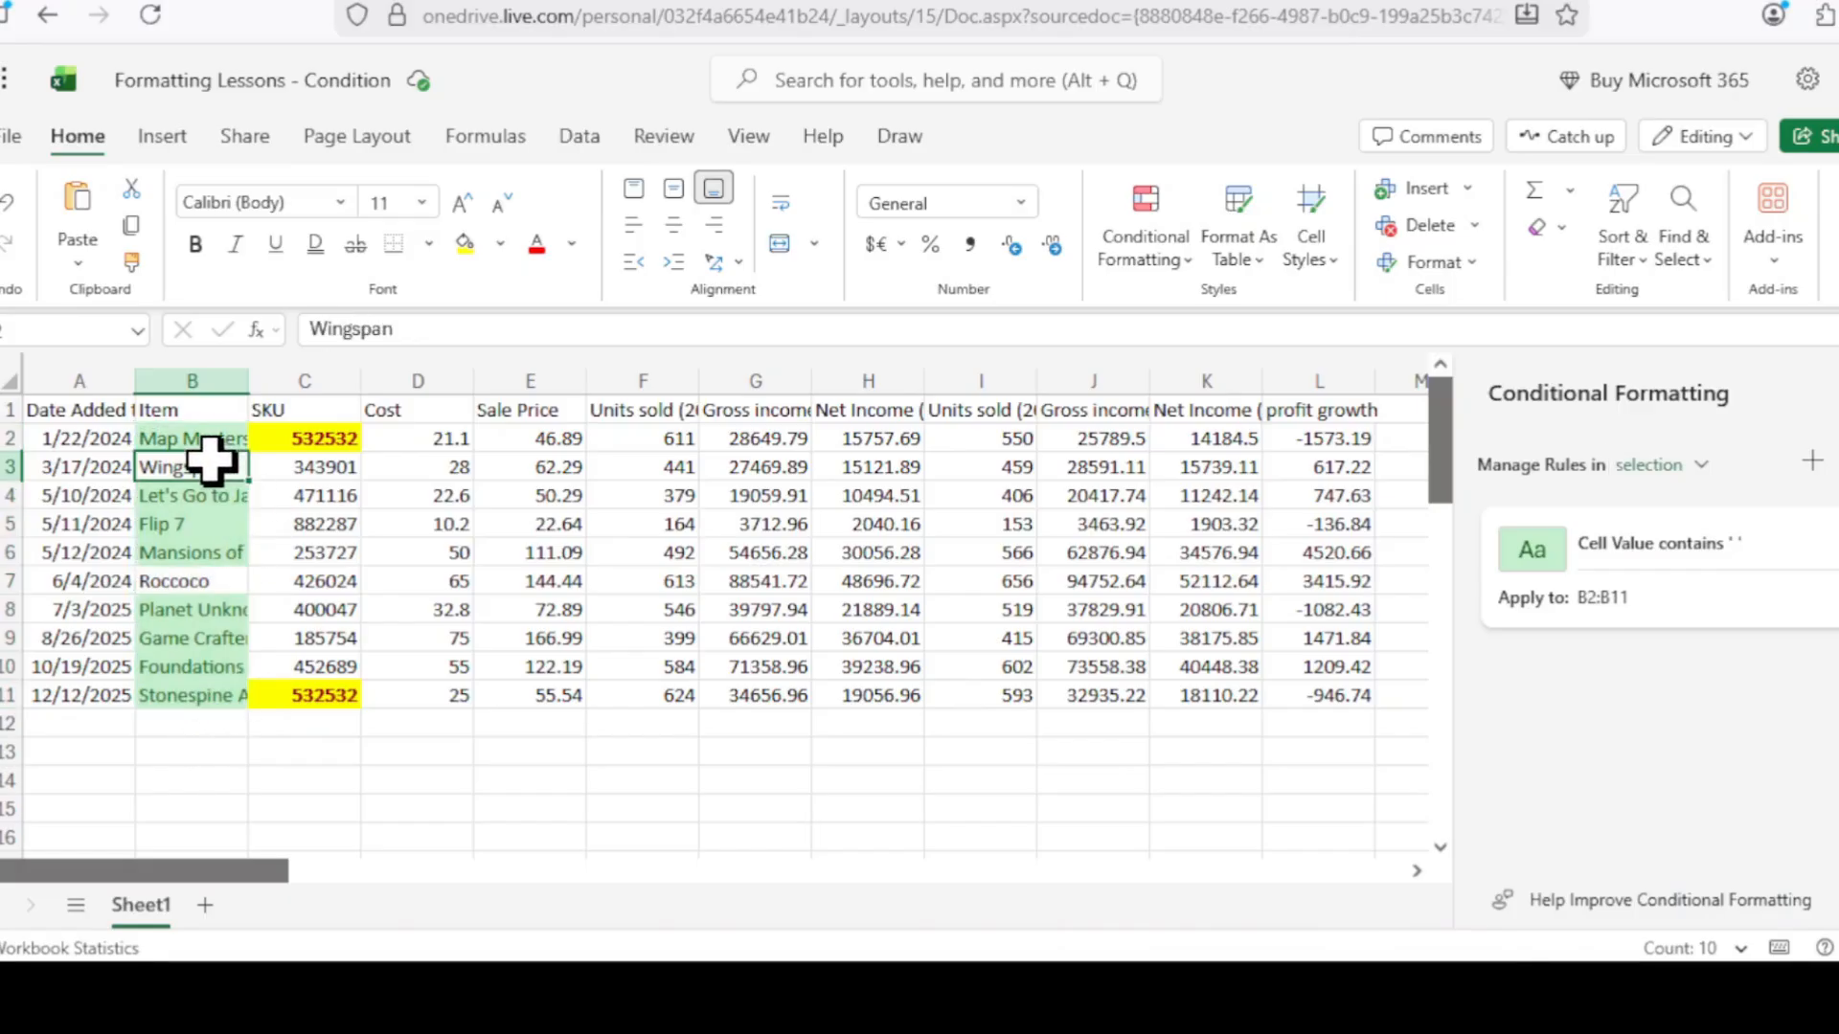
pyautogui.click(196, 586)
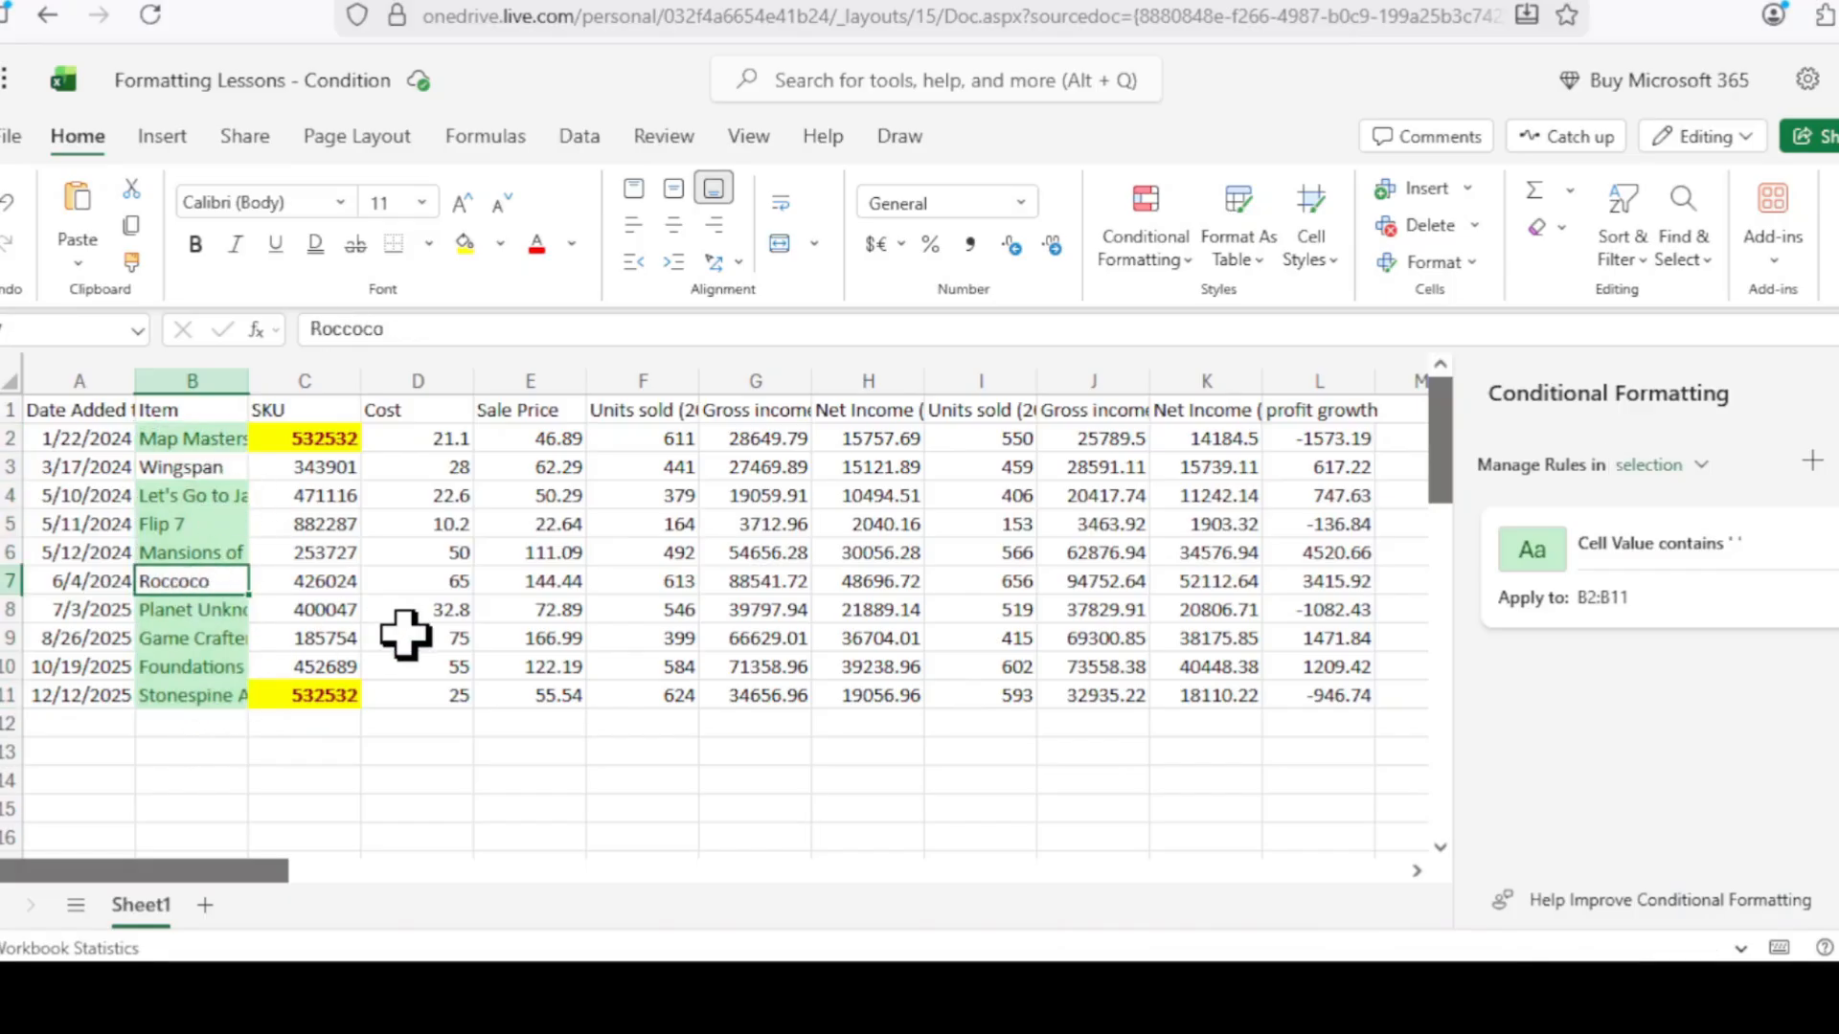
pyautogui.click(530, 752)
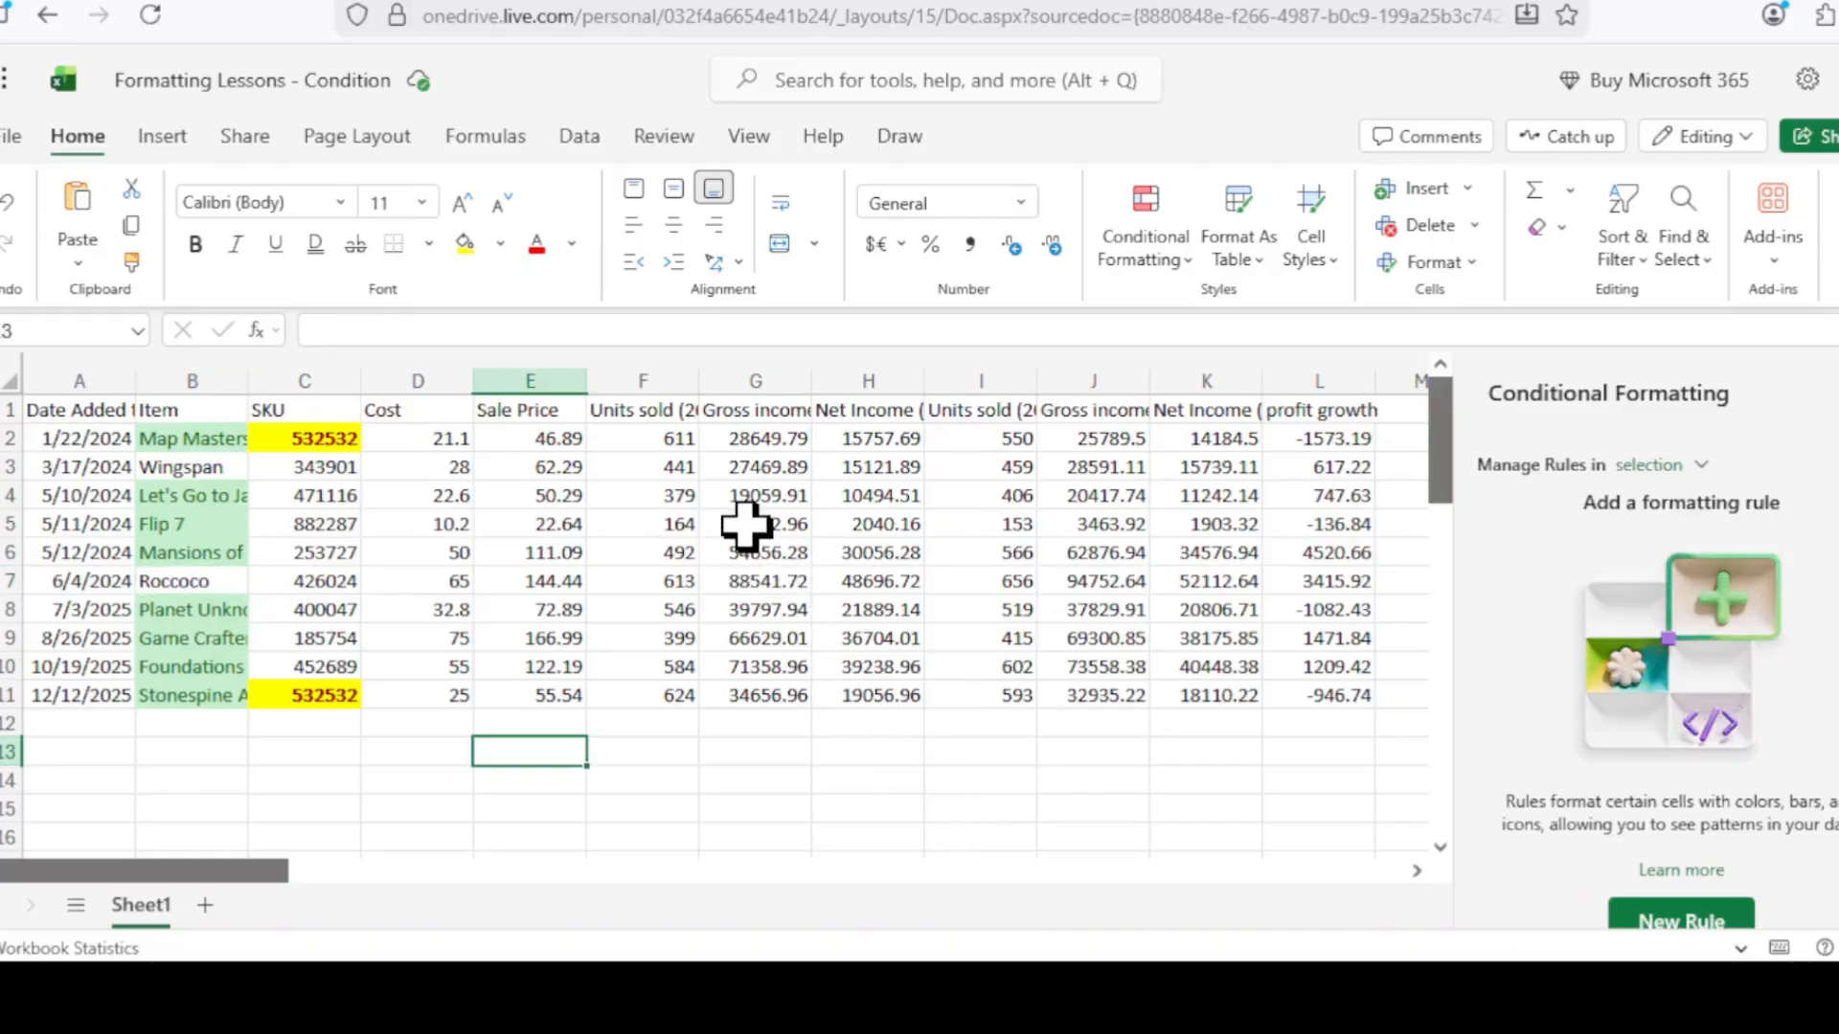
# Select Units sold F2:F11 and start a Greater Than rule with threshold 500.
pyautogui.moveTo(648, 438); pyautogui.dragTo(634, 681)
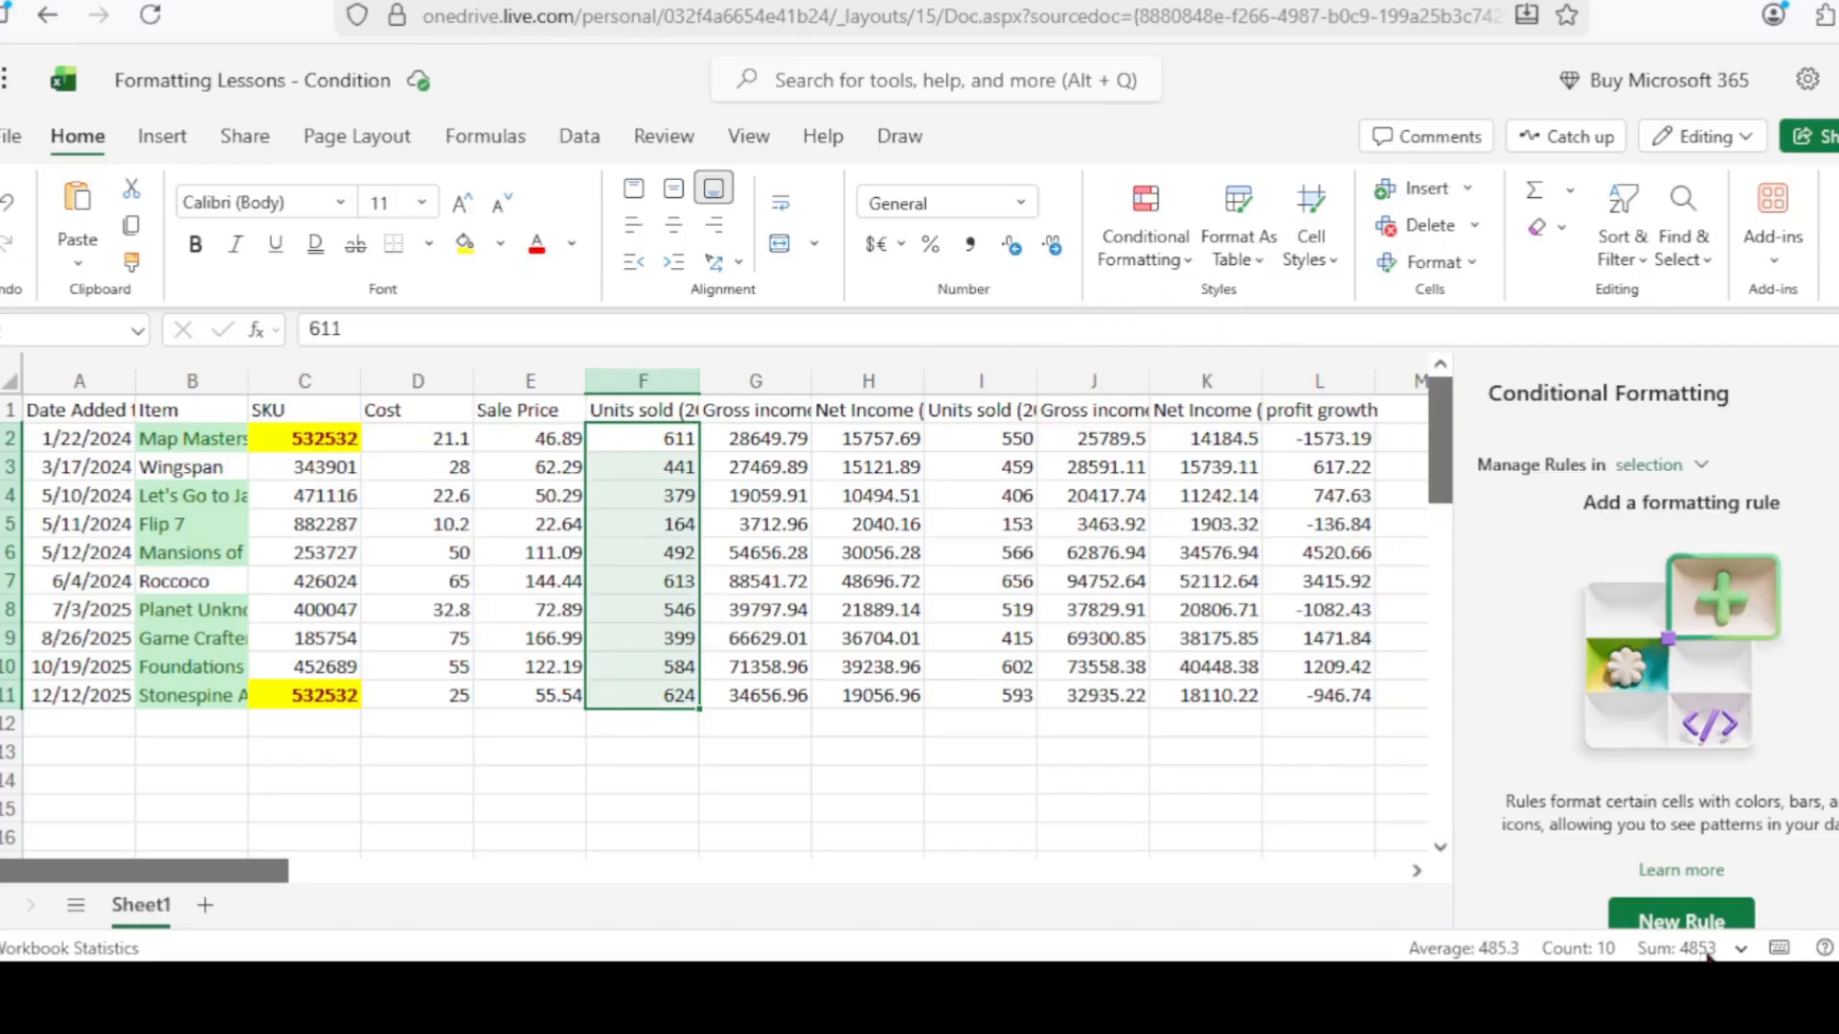
pyautogui.click(1190, 268)
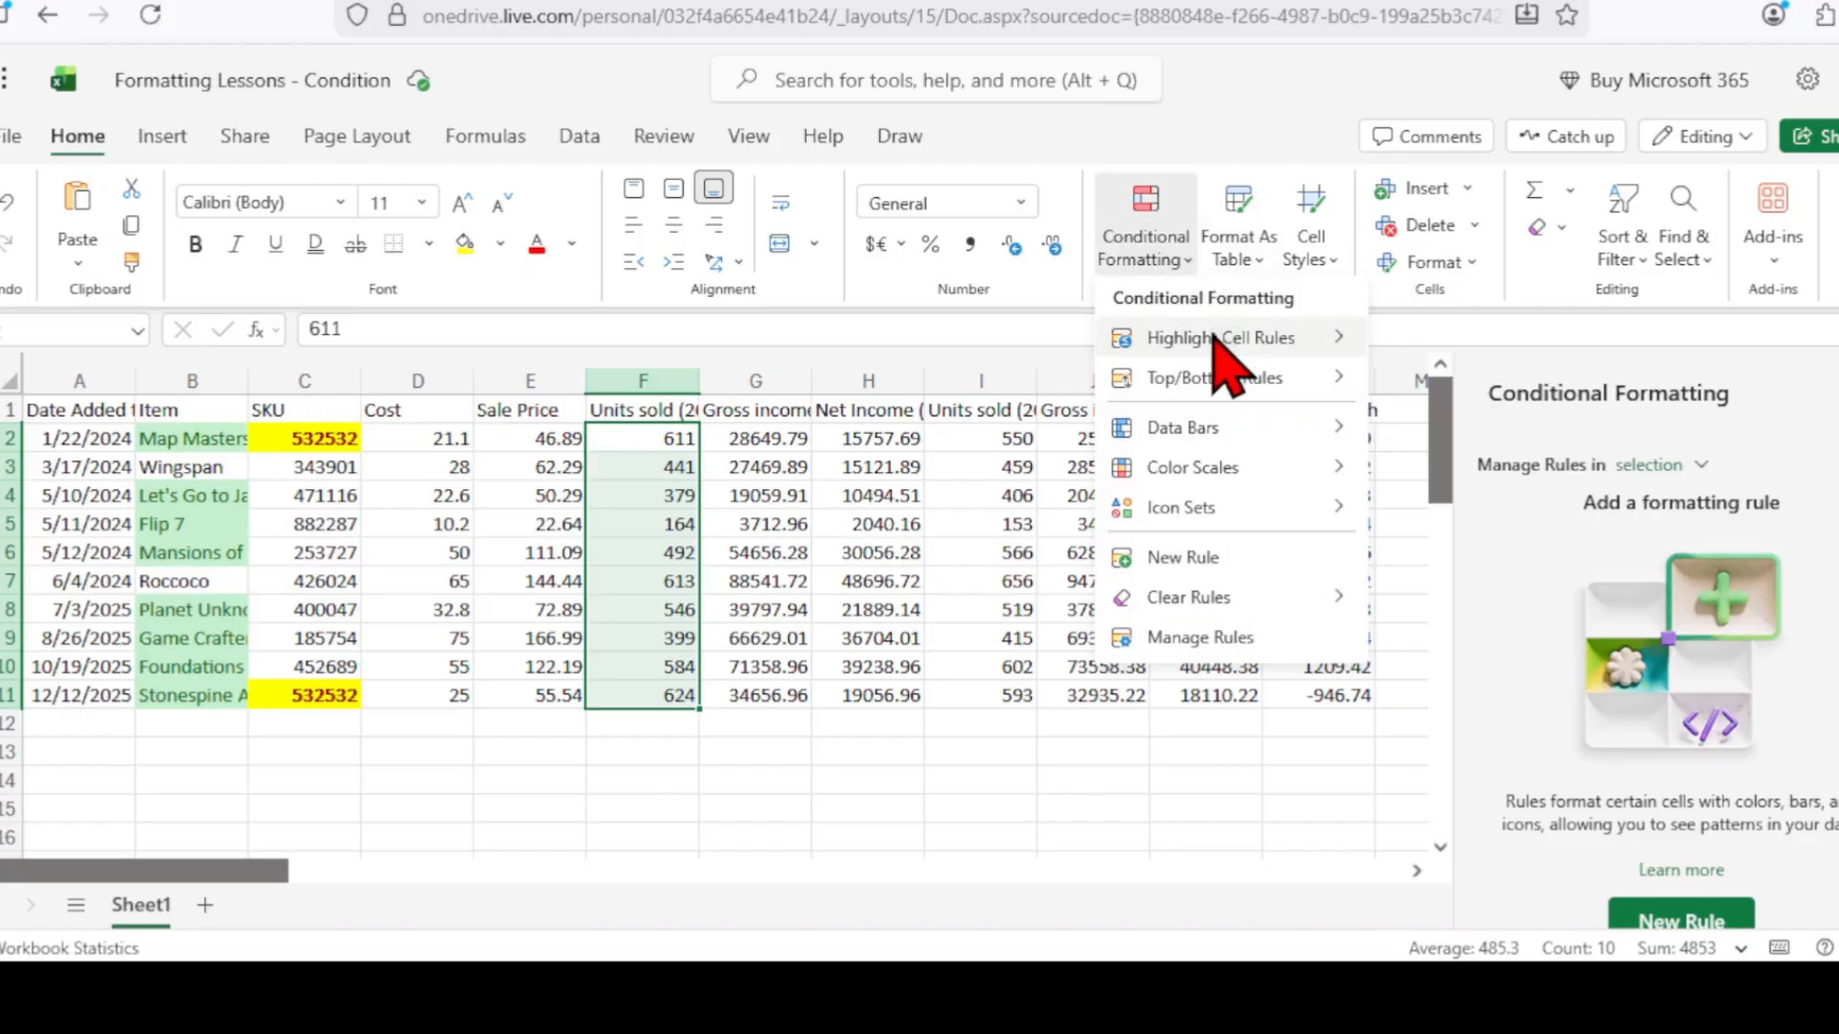
pyautogui.moveTo(1214, 339)
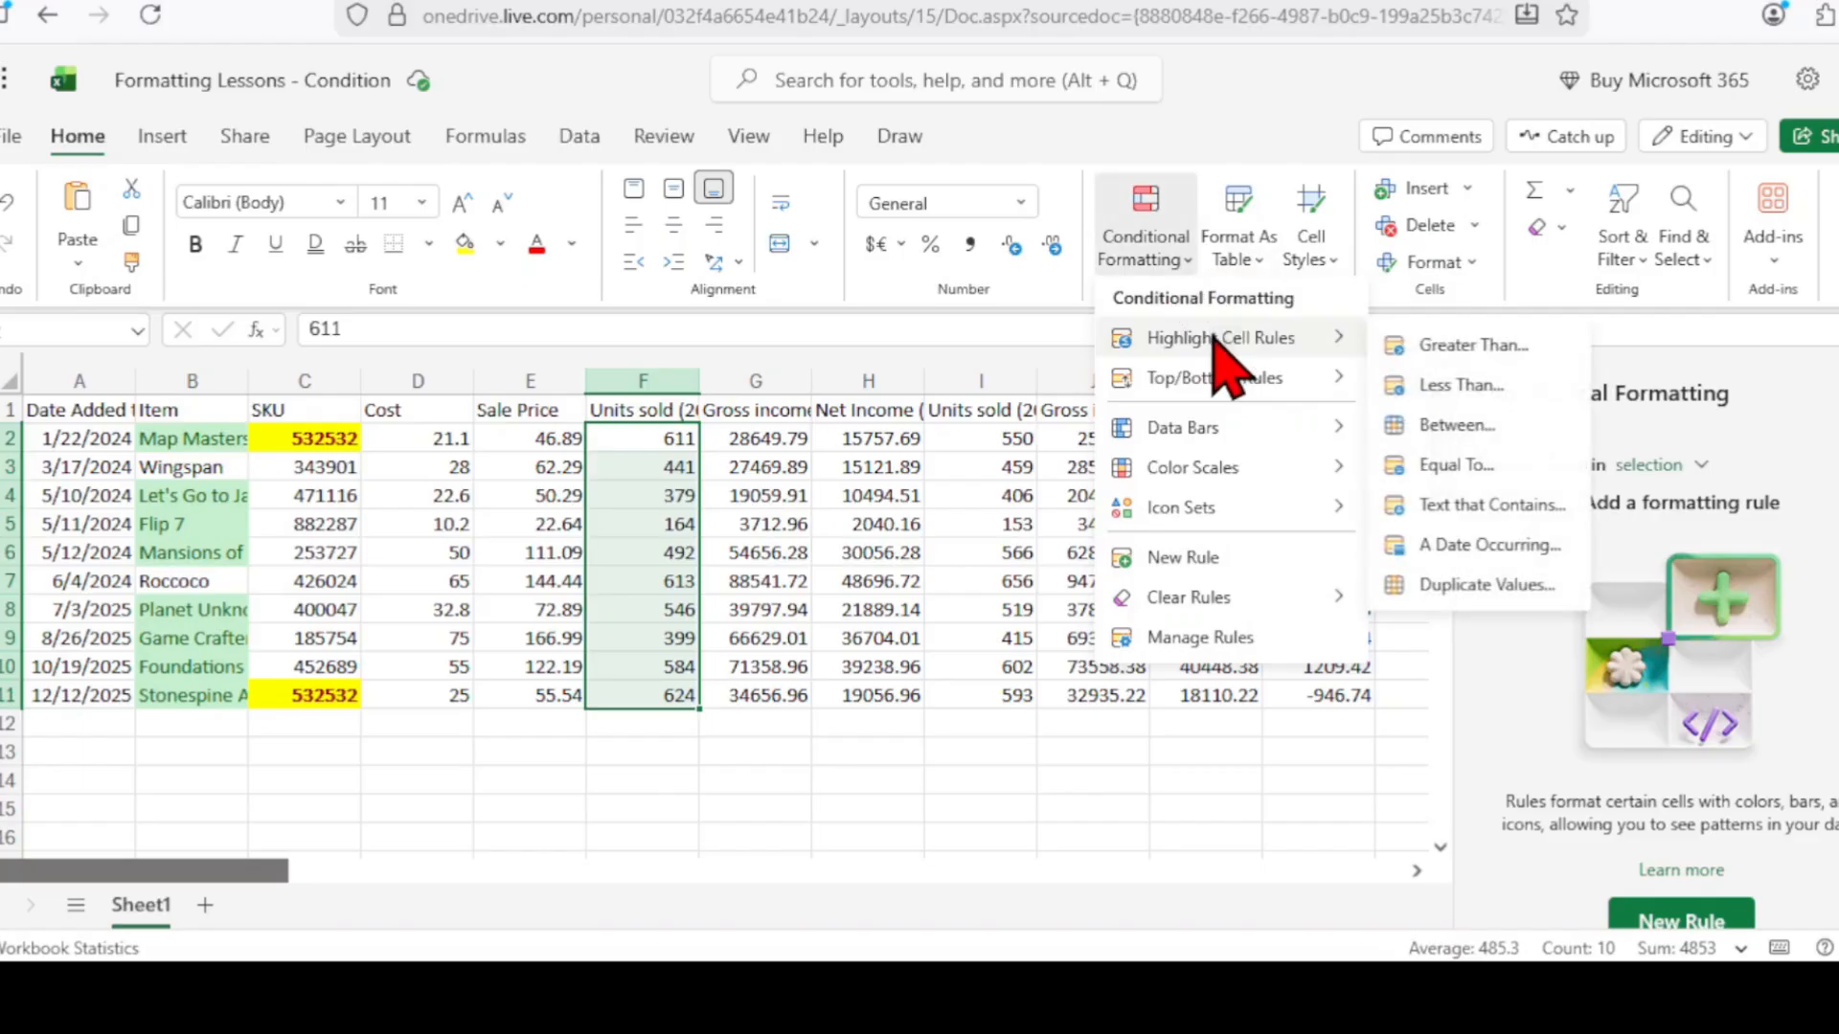
pyautogui.click(1436, 345)
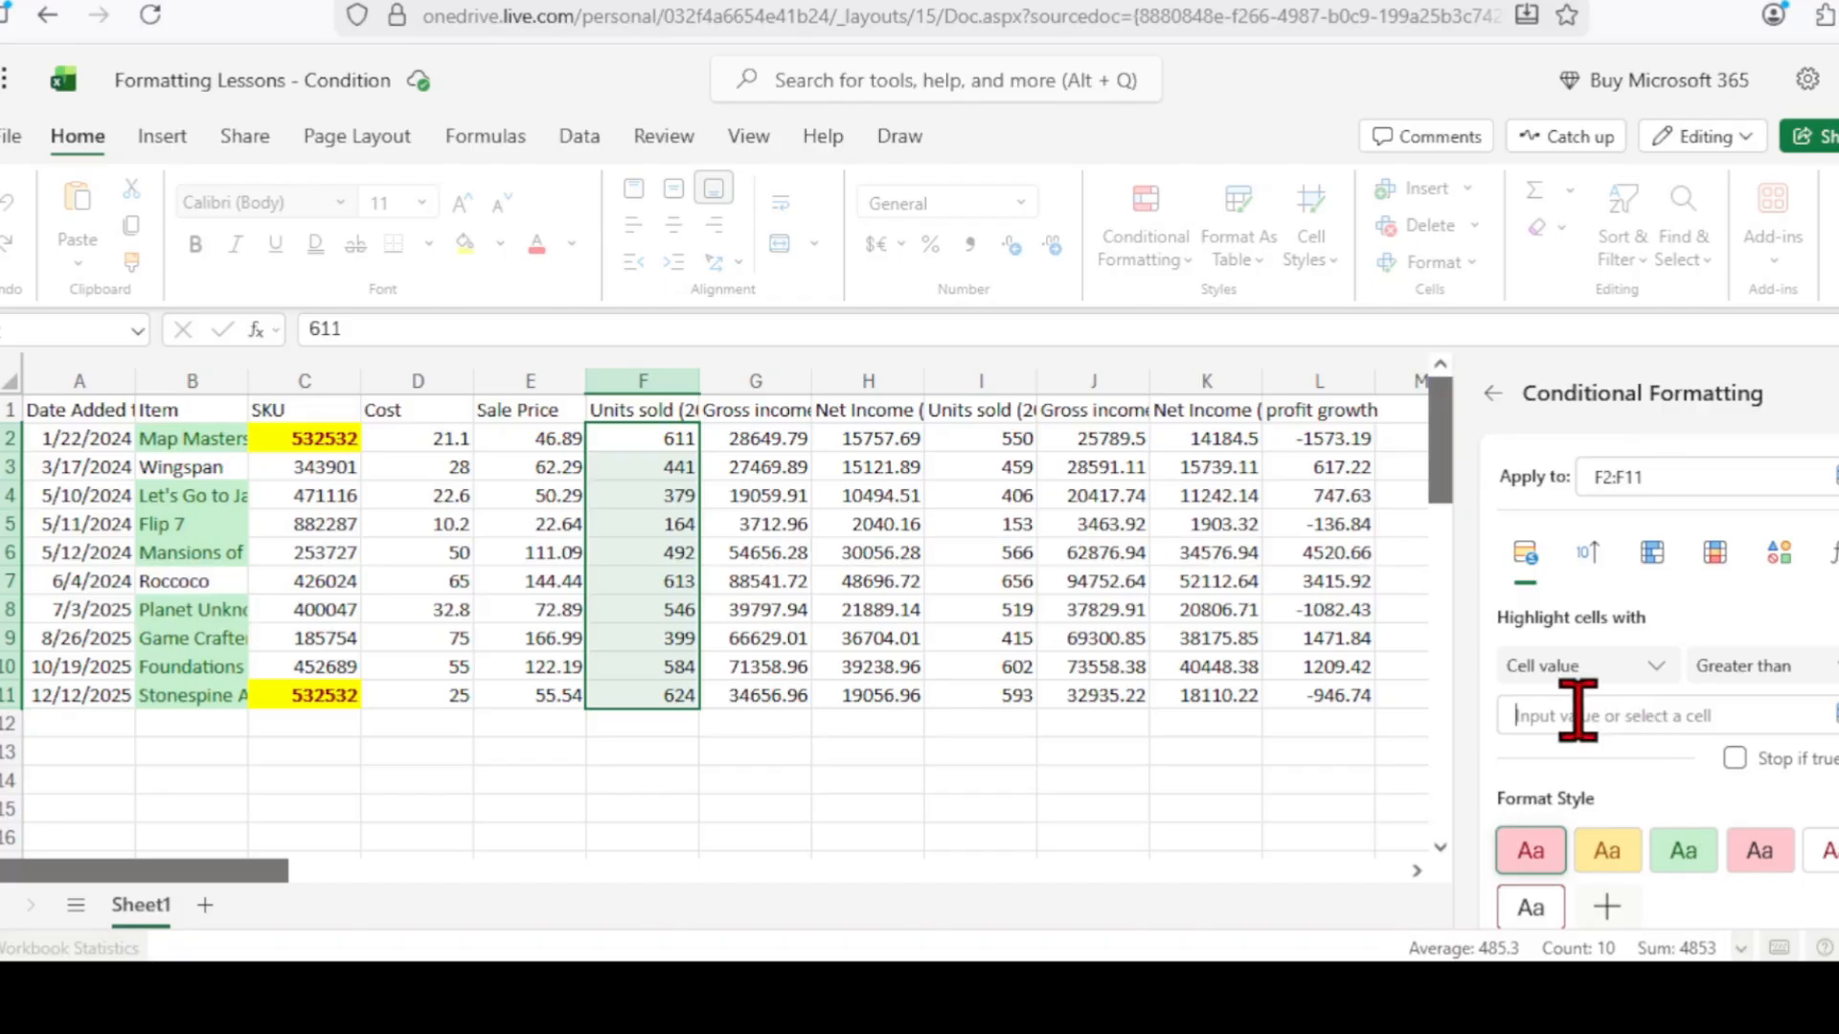
pyautogui.click(1704, 730)
pyautogui.write('500')
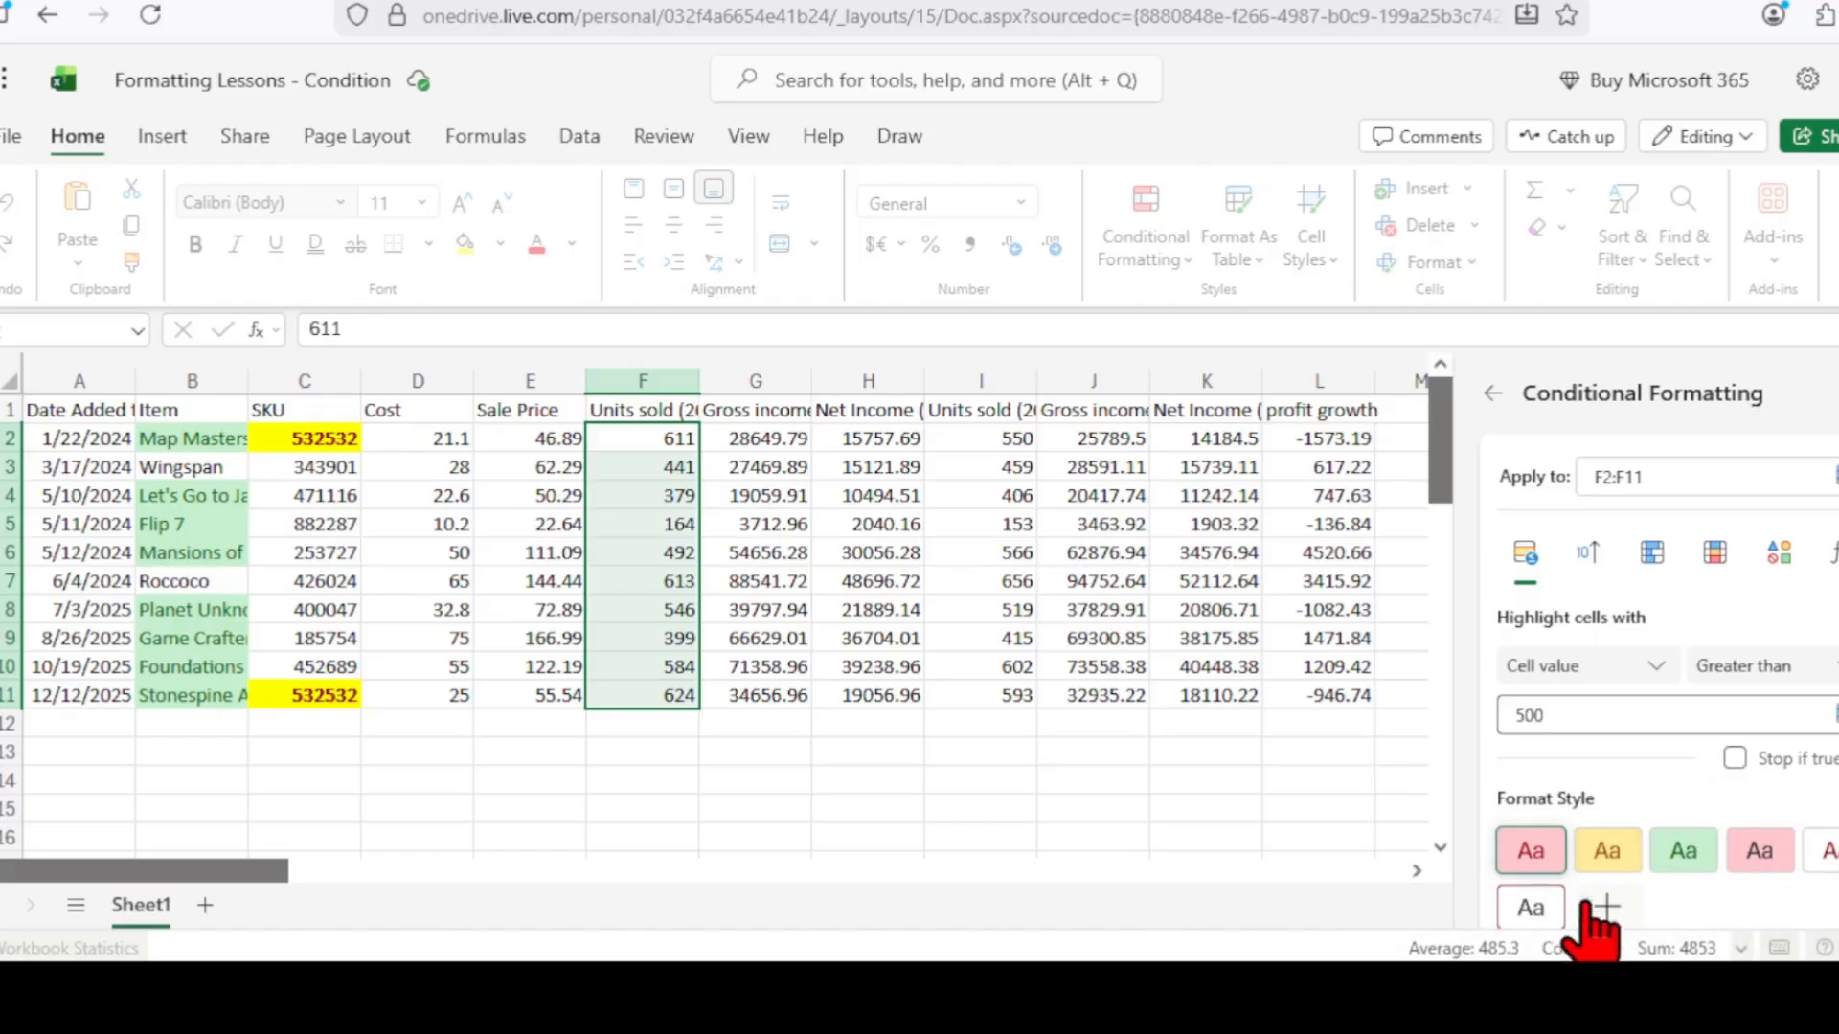
# Choose the red-border style, save the rule, and deselect to view the borders.
pyautogui.click(1828, 857)
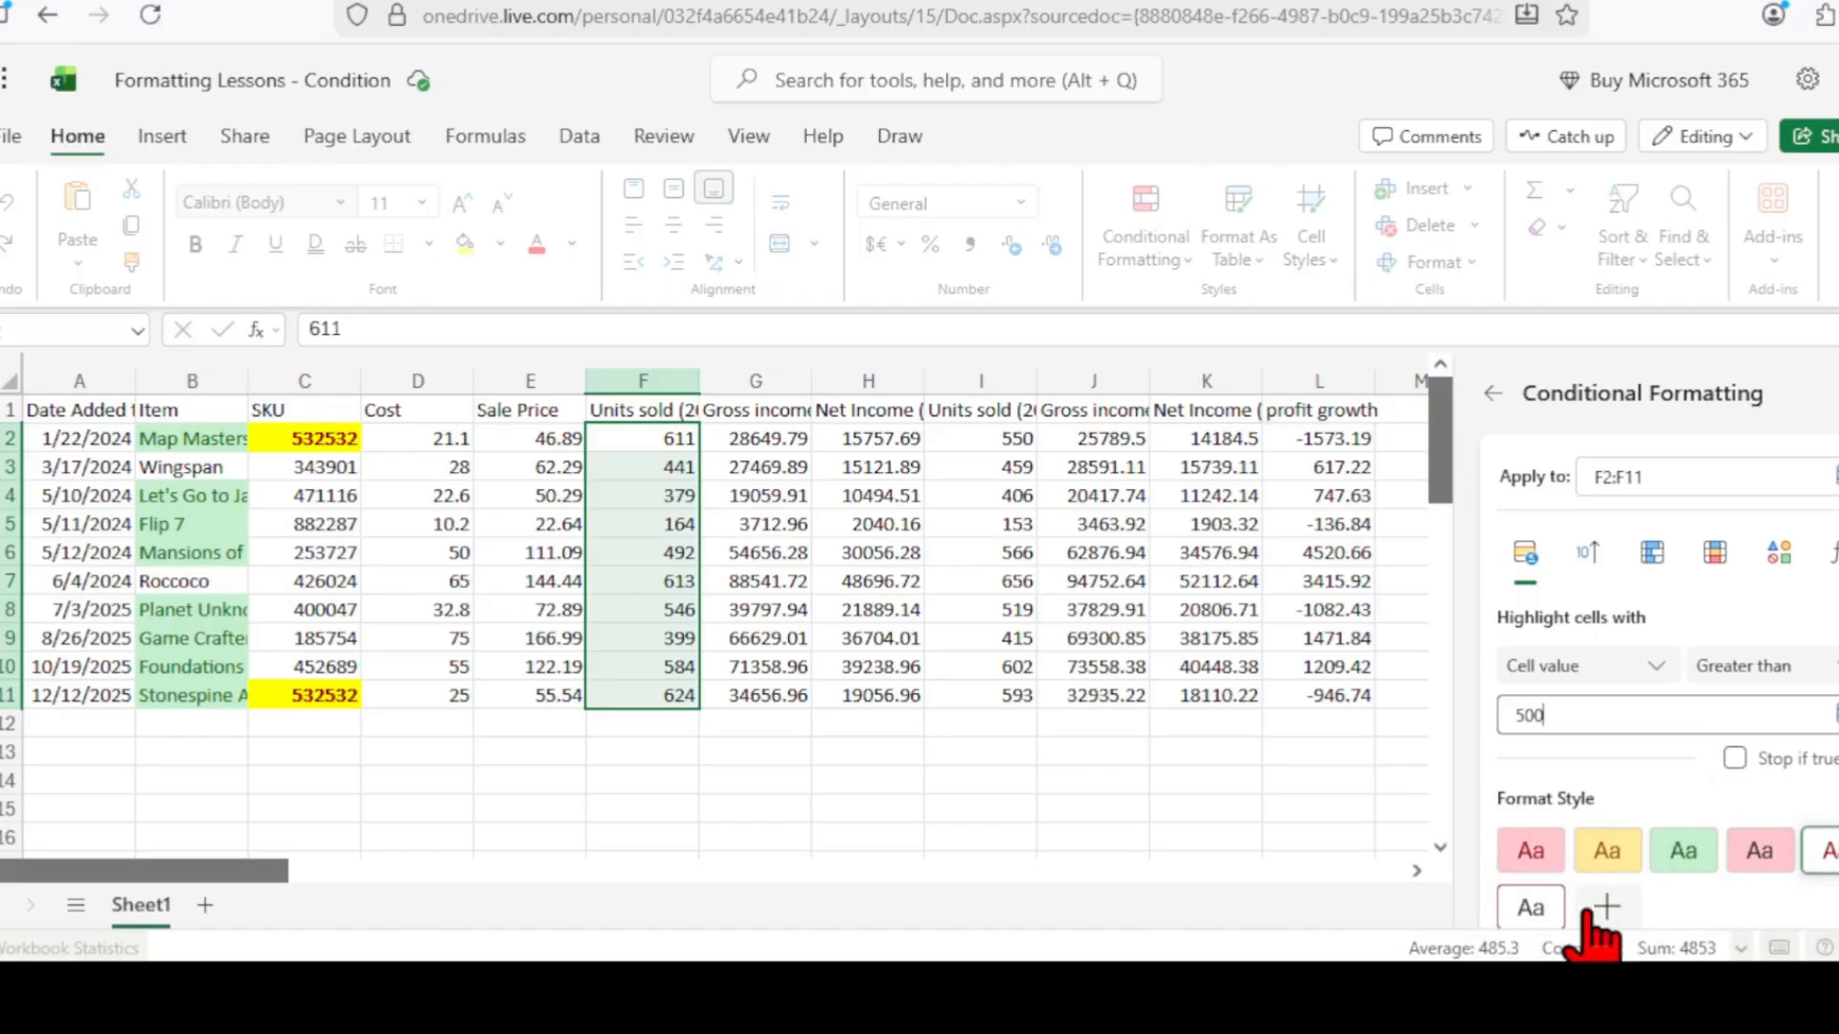
pyautogui.scroll(-2, 1762, 847)
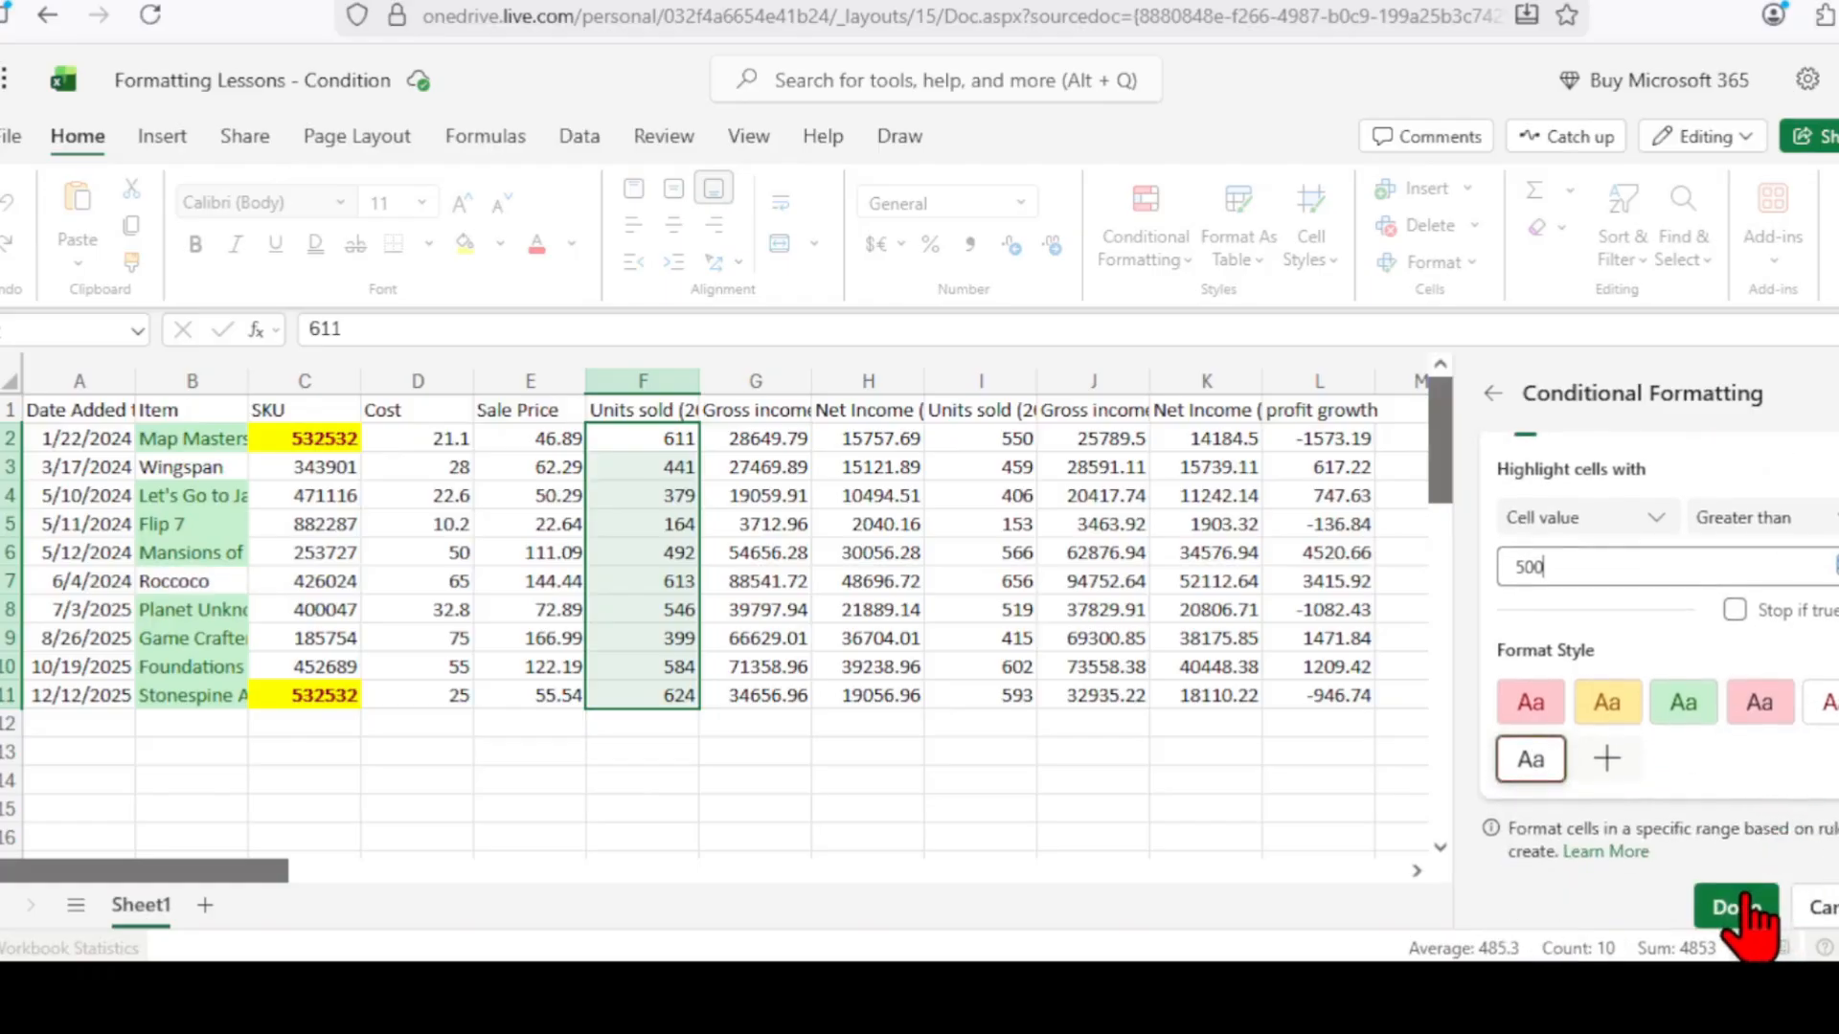
pyautogui.click(1745, 909)
pyautogui.click(838, 804)
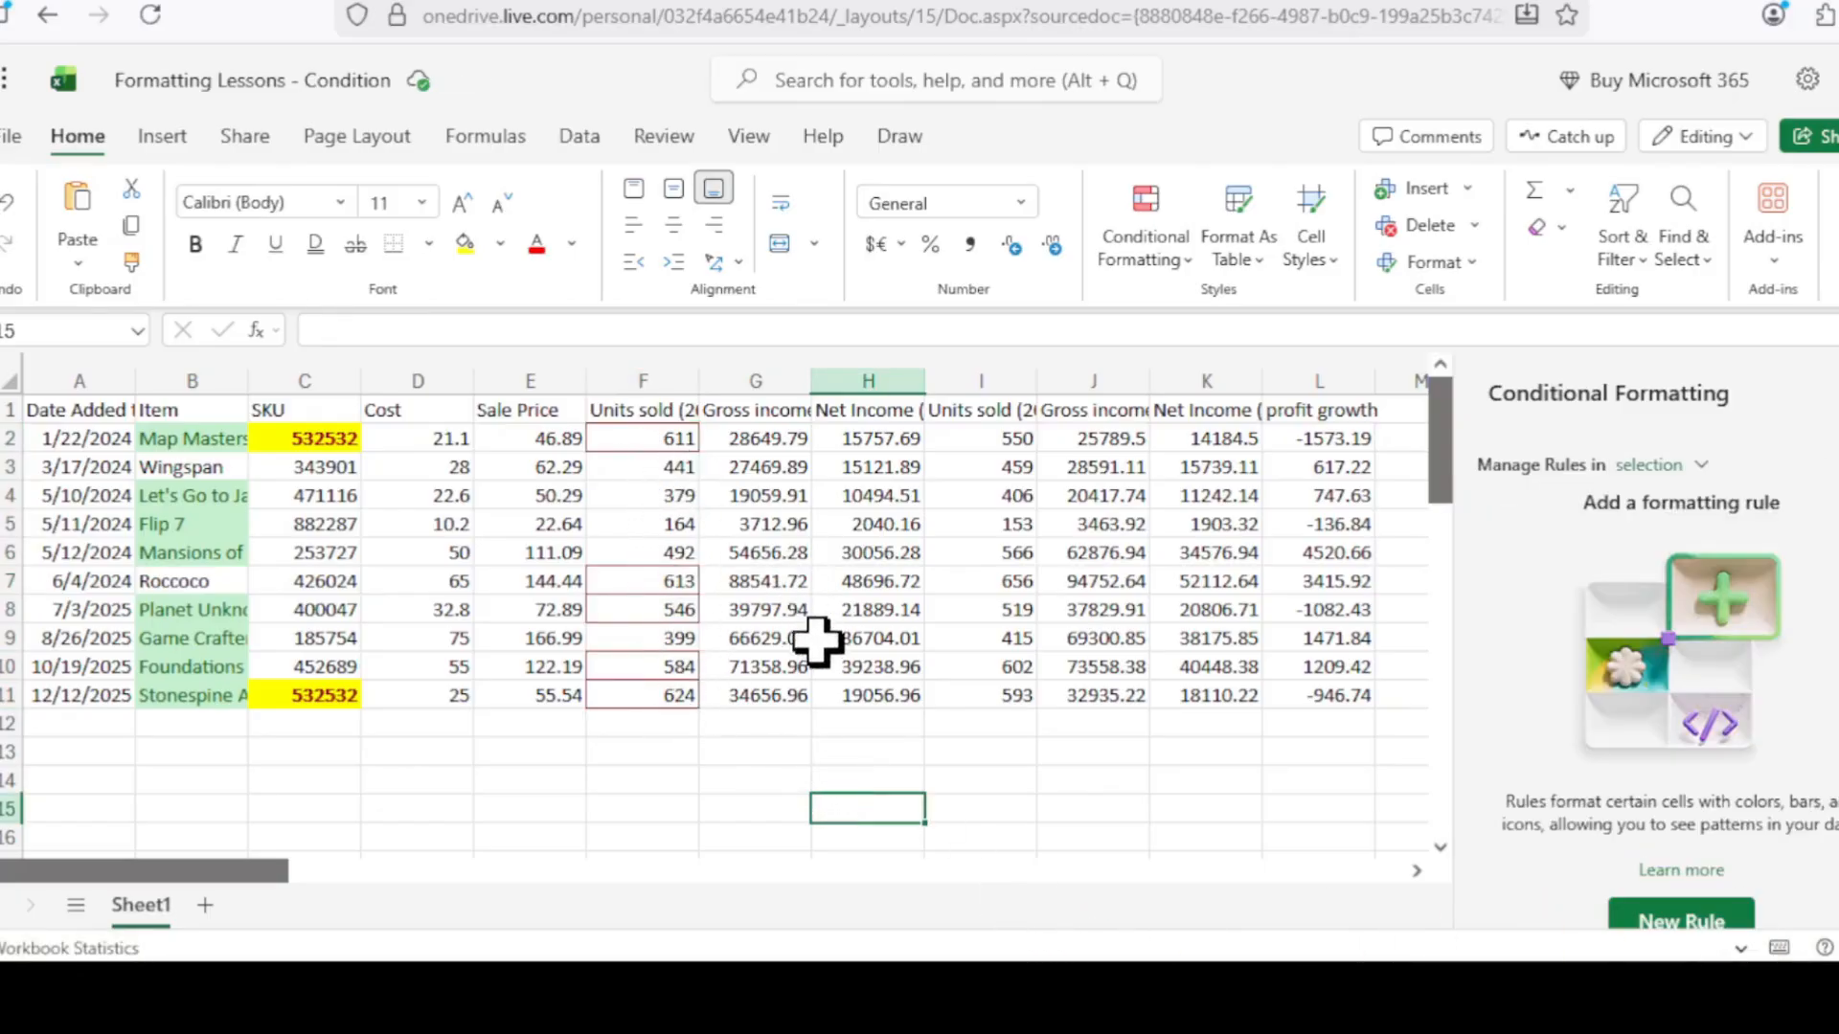
# Change F6 to 510, then to 500 so it loses the red border.
pyautogui.click(661, 551)
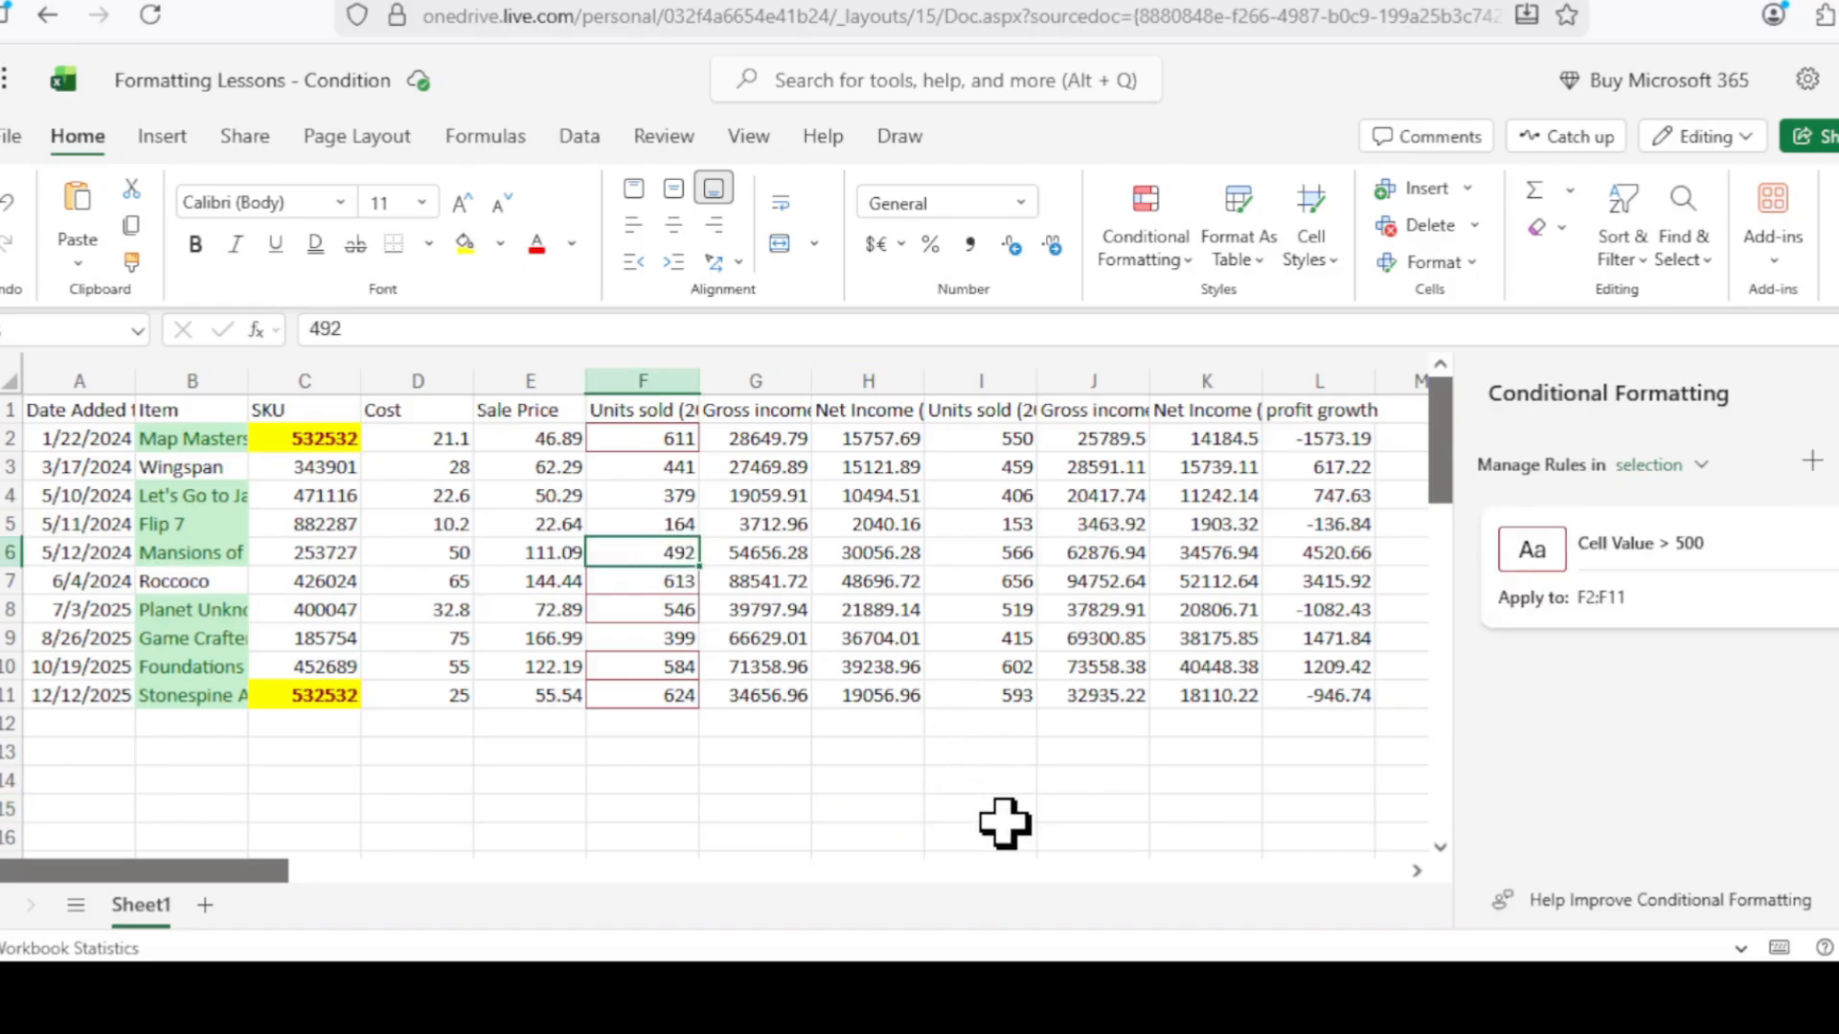
pyautogui.write('510')
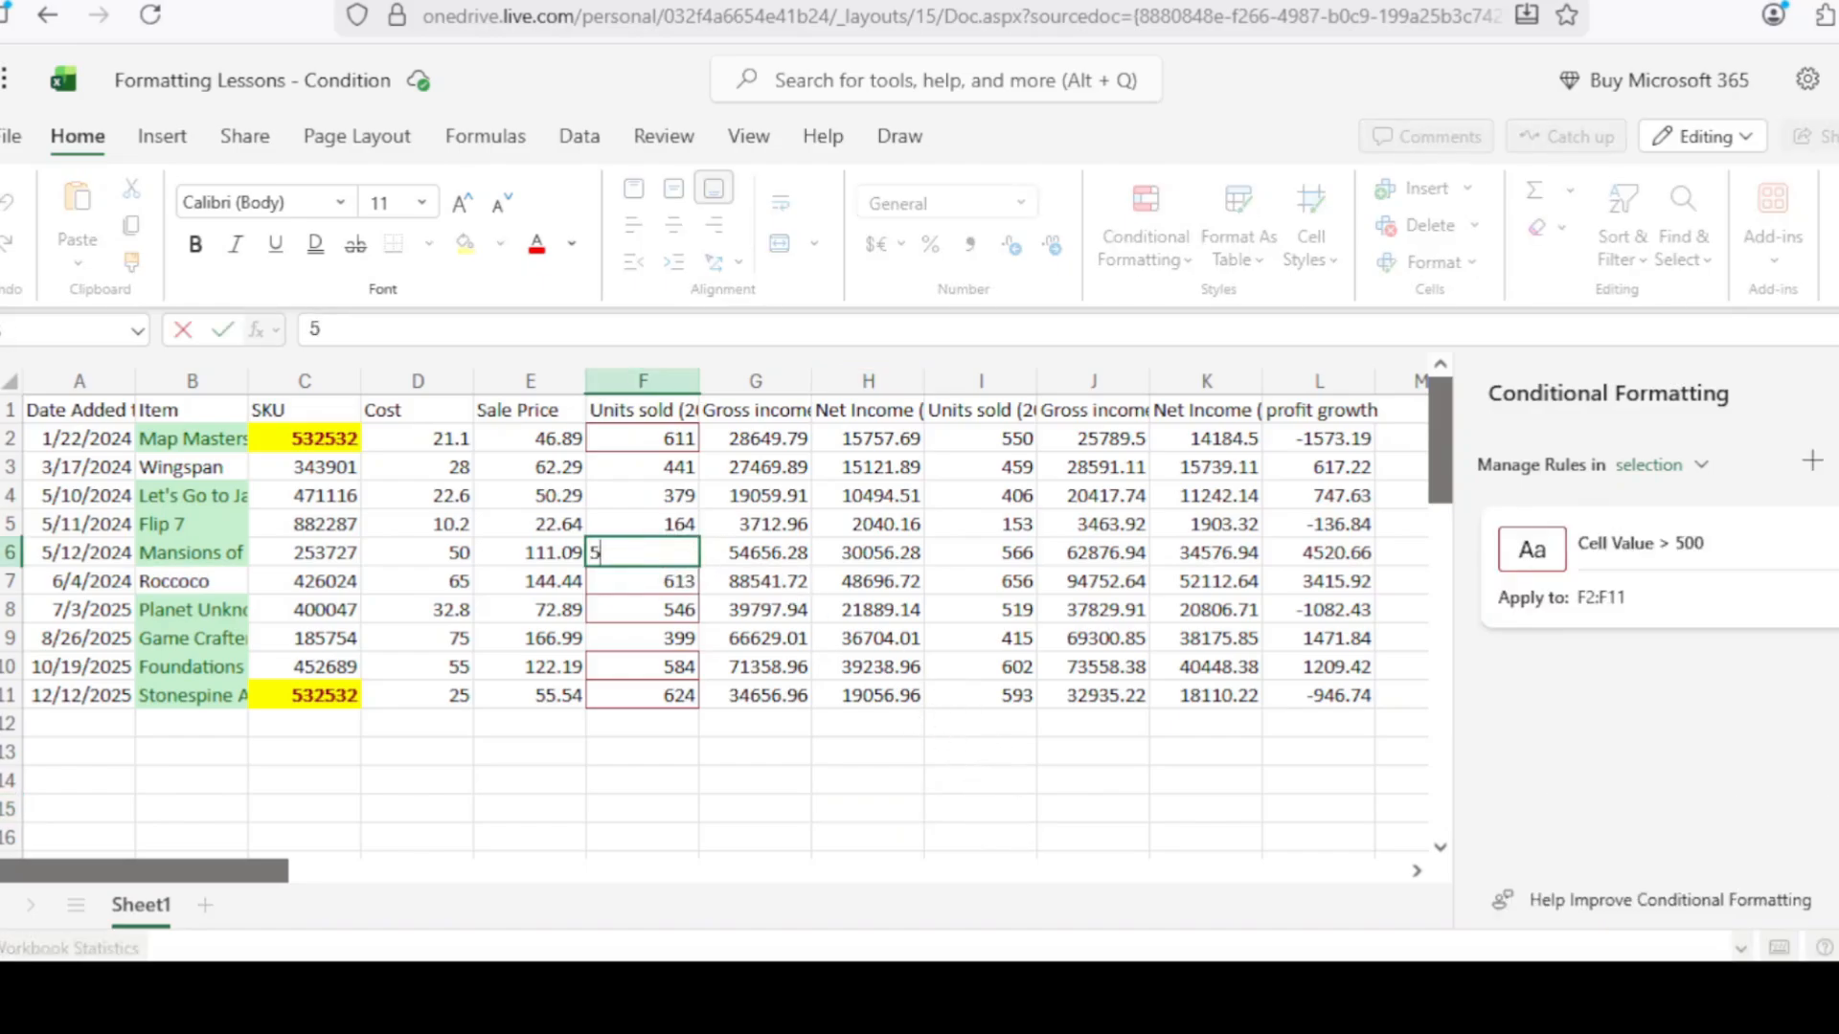
pyautogui.press('Return')
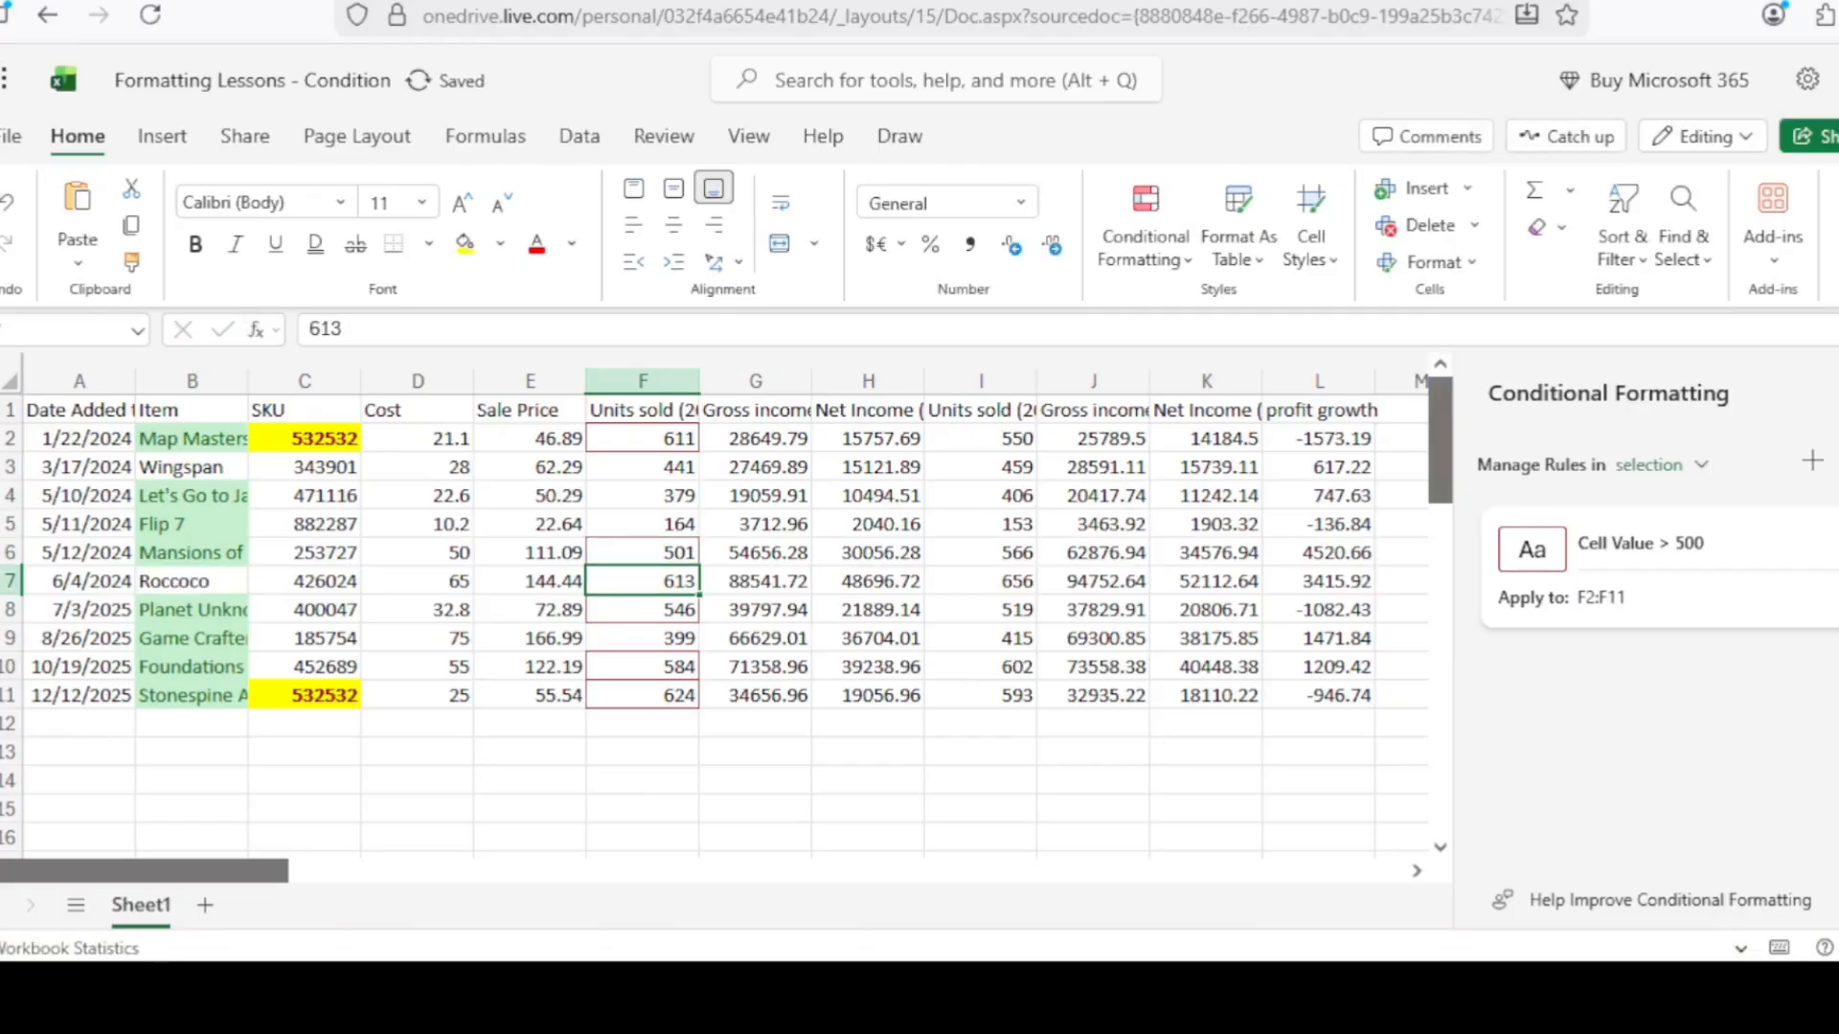
pyautogui.click(642, 553)
pyautogui.write('500')
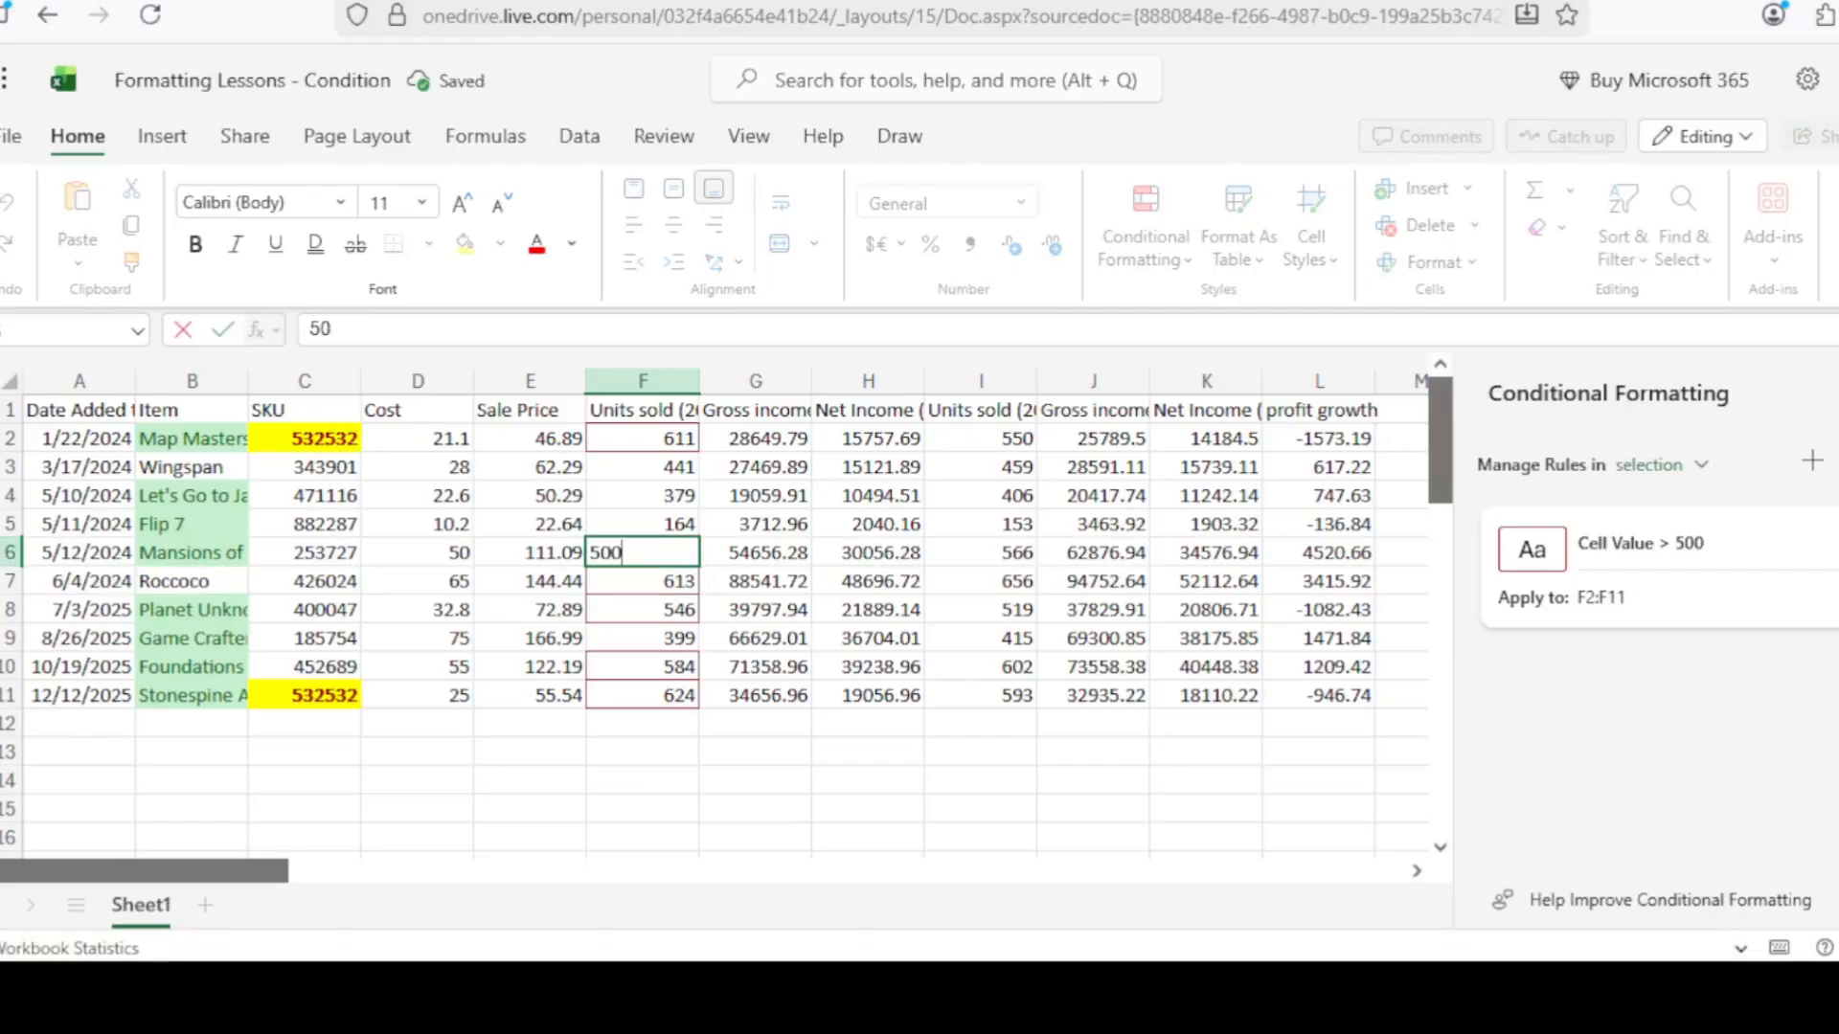
pyautogui.press('Return')
pyautogui.press('Return')
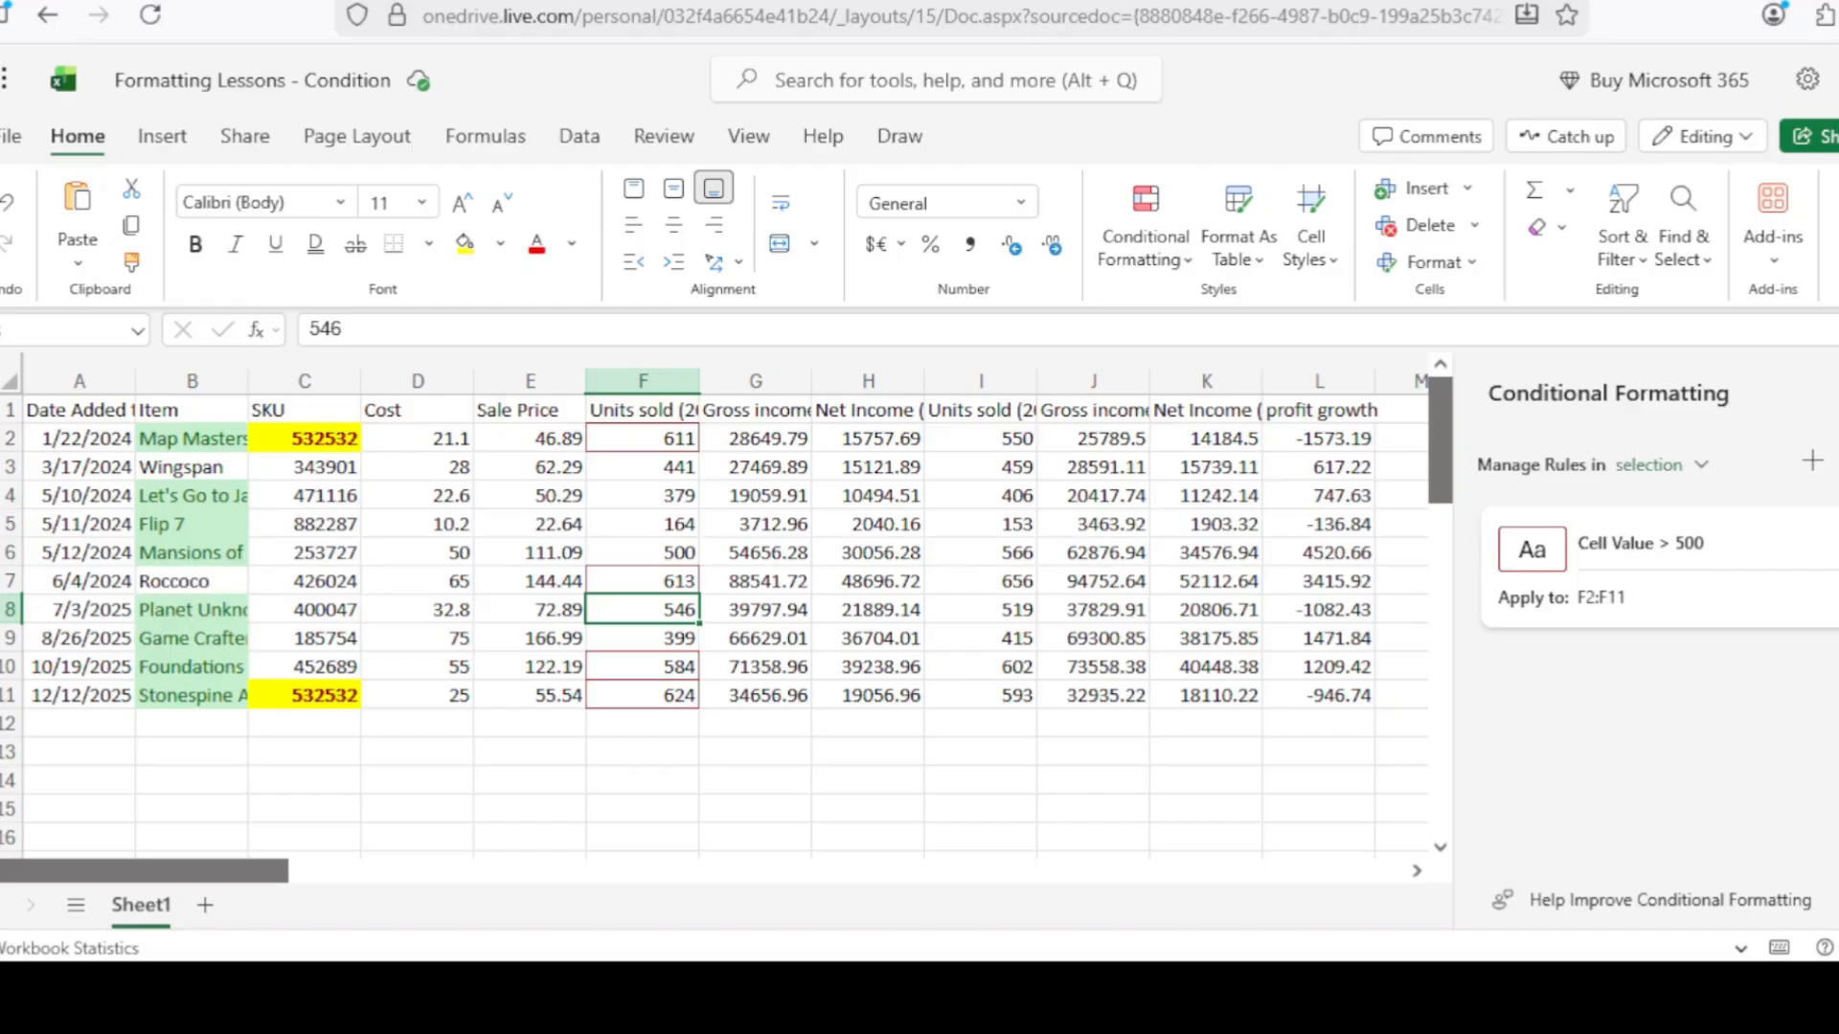
pyautogui.moveTo(1657, 513)
# Select profit growth L2:L11 and start a Top Items rule.
pyautogui.click(1342, 433)
pyautogui.moveTo(1341, 431); pyautogui.dragTo(1358, 702)
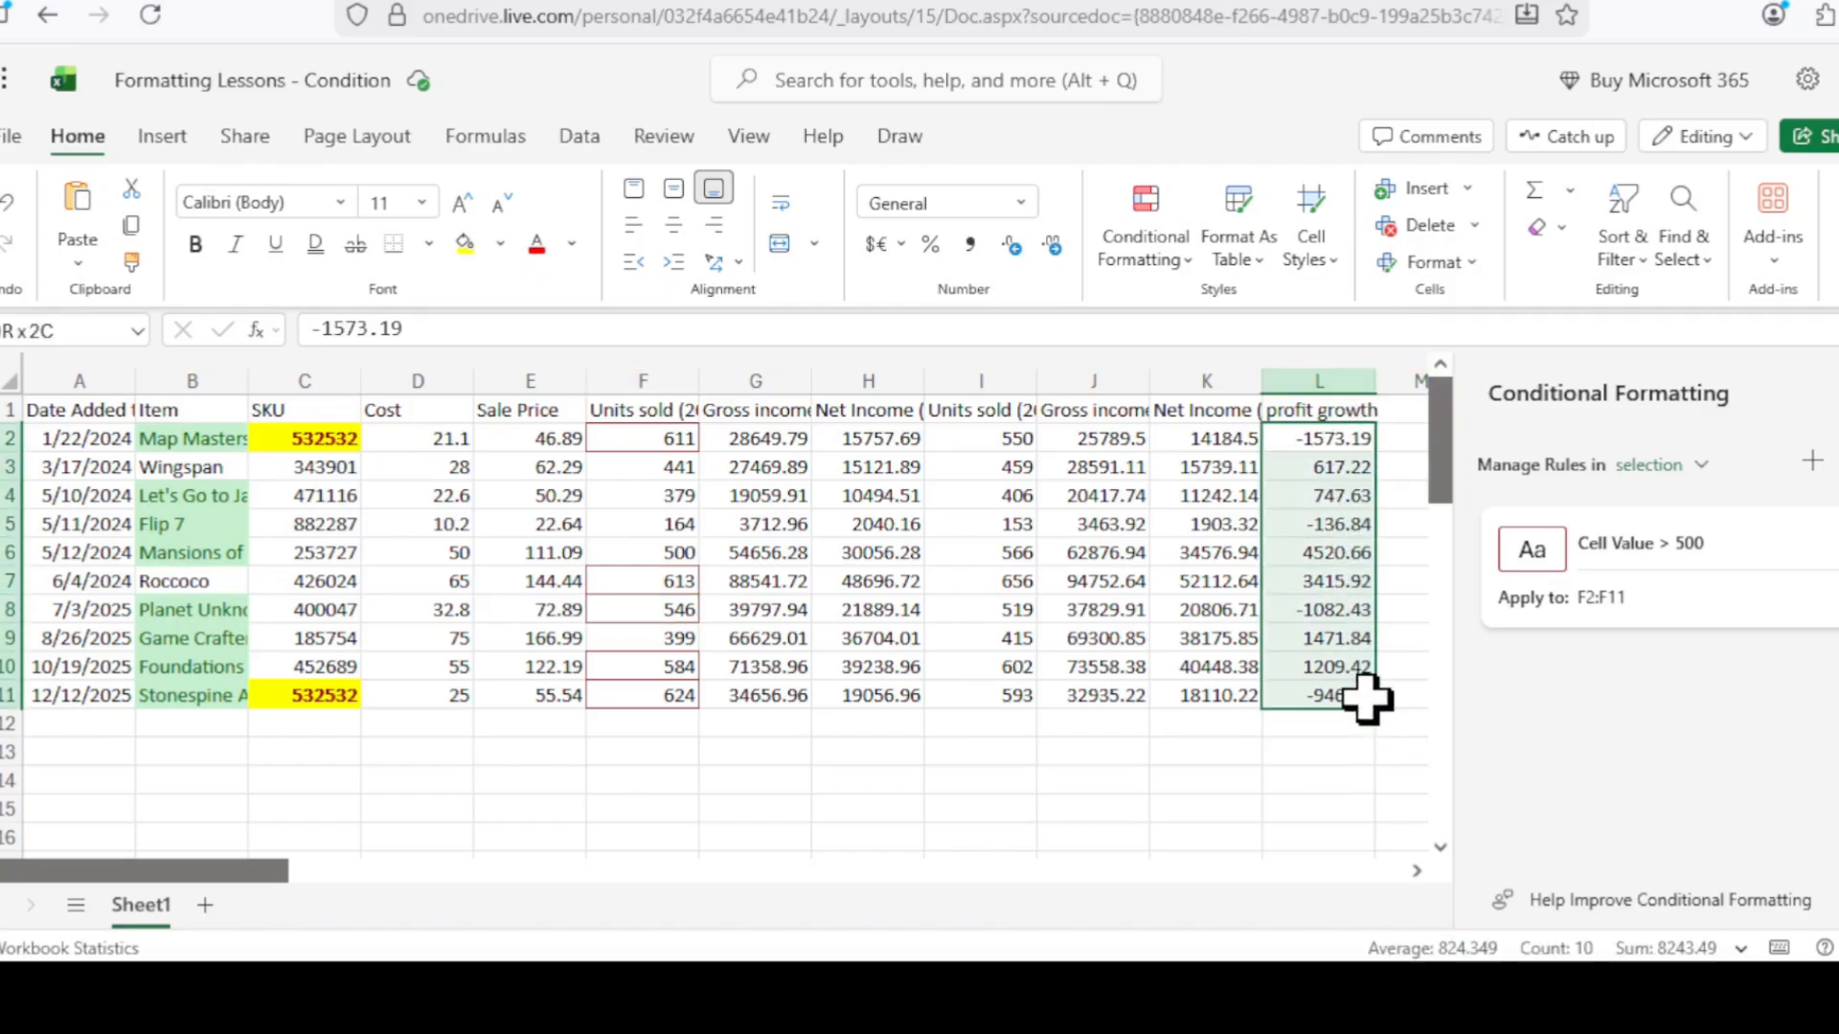
pyautogui.click(1186, 257)
pyautogui.moveTo(1341, 345)
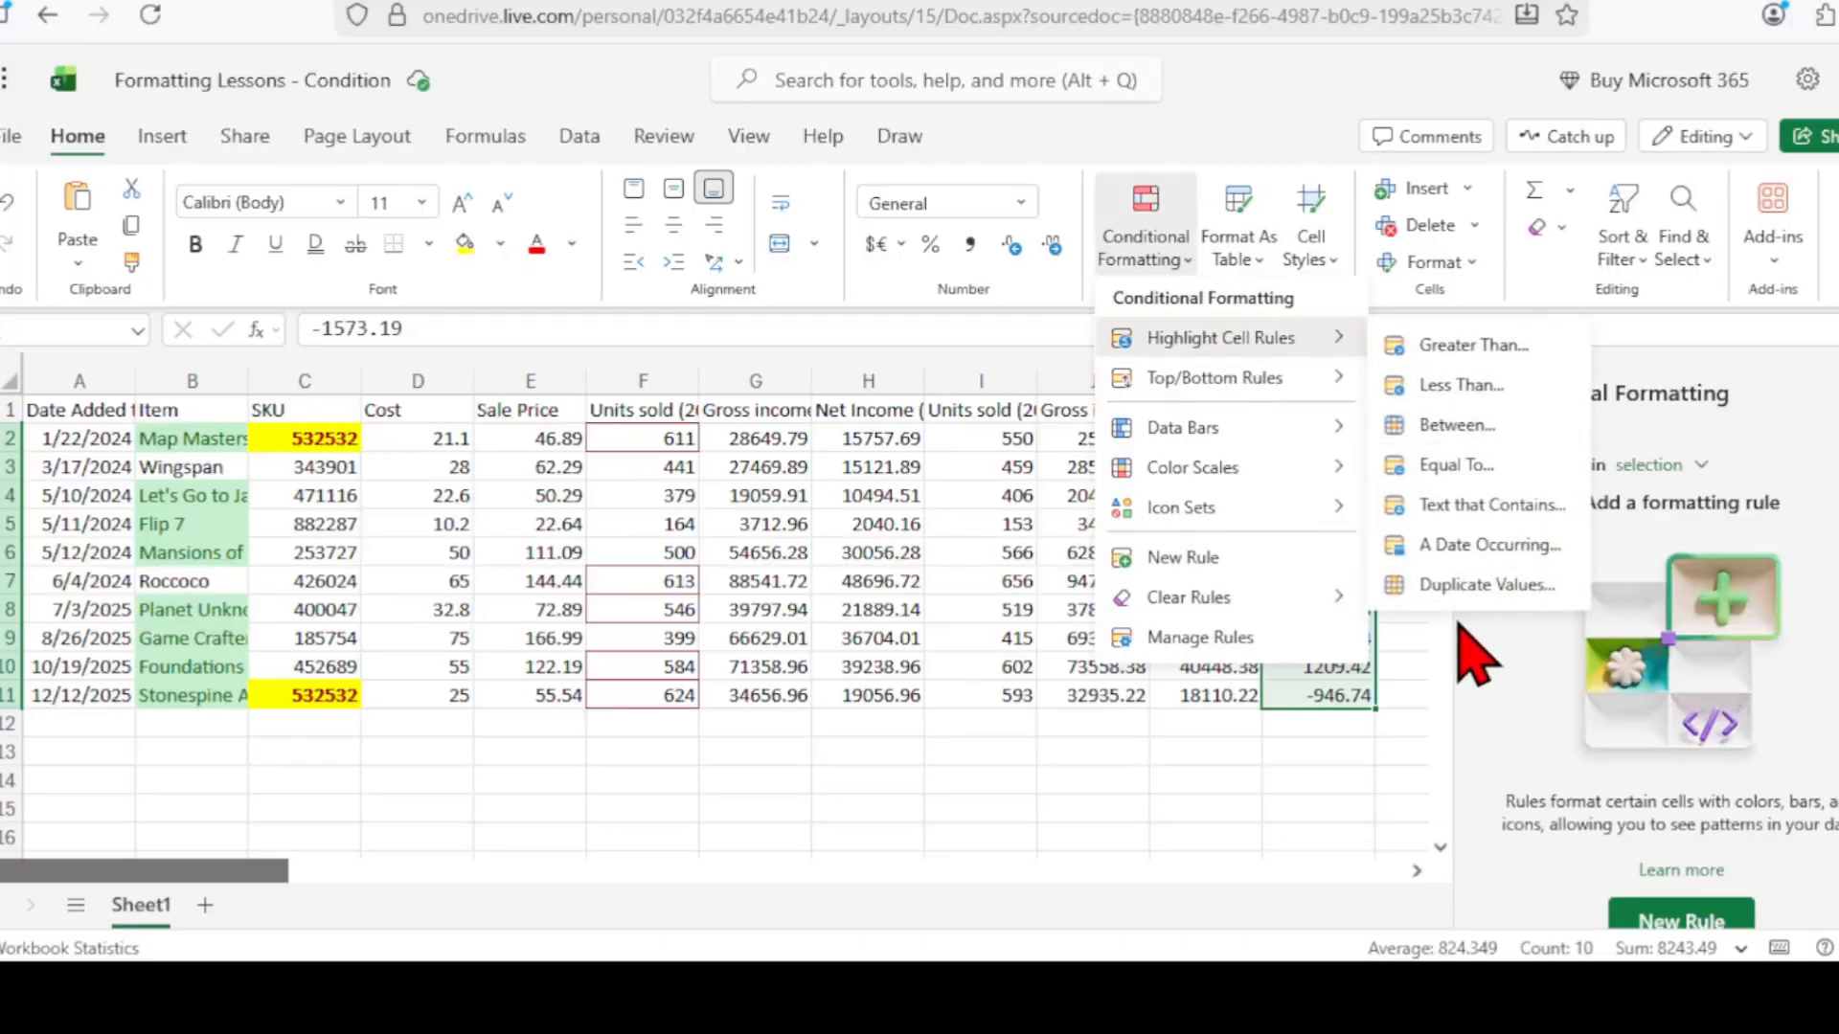
pyautogui.moveTo(1260, 374)
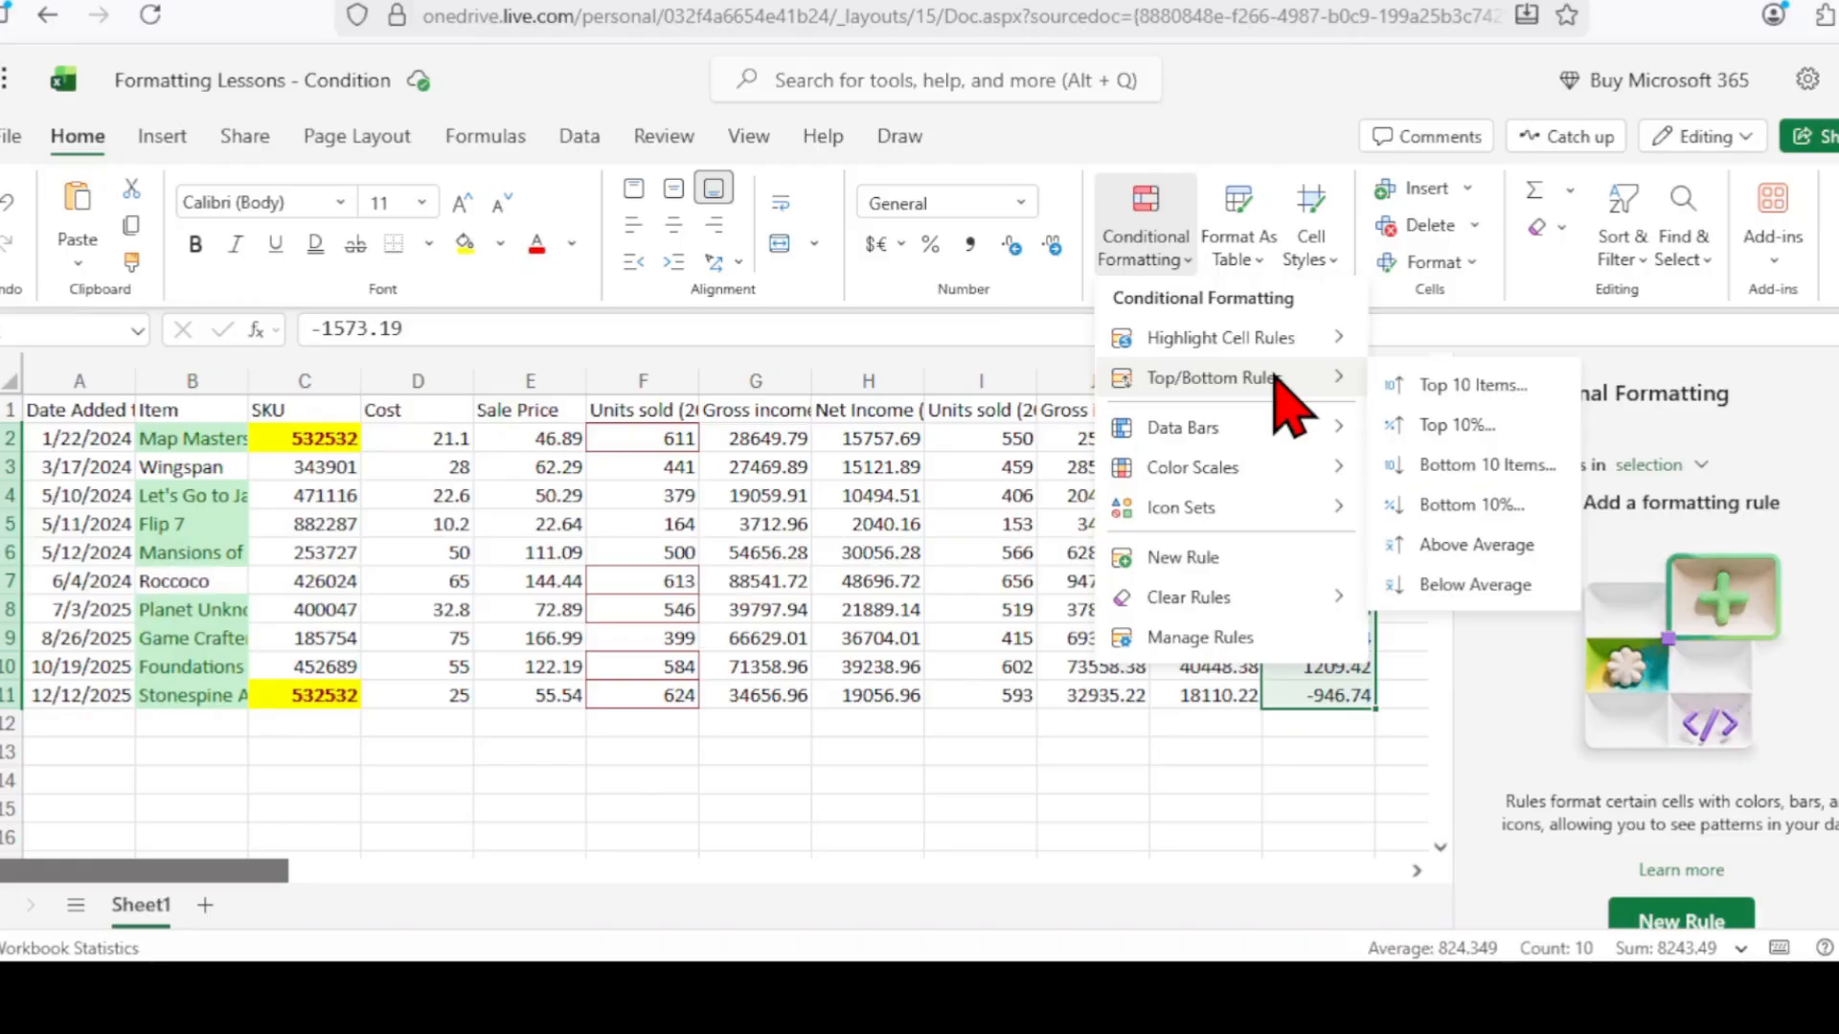
pyautogui.click(1477, 385)
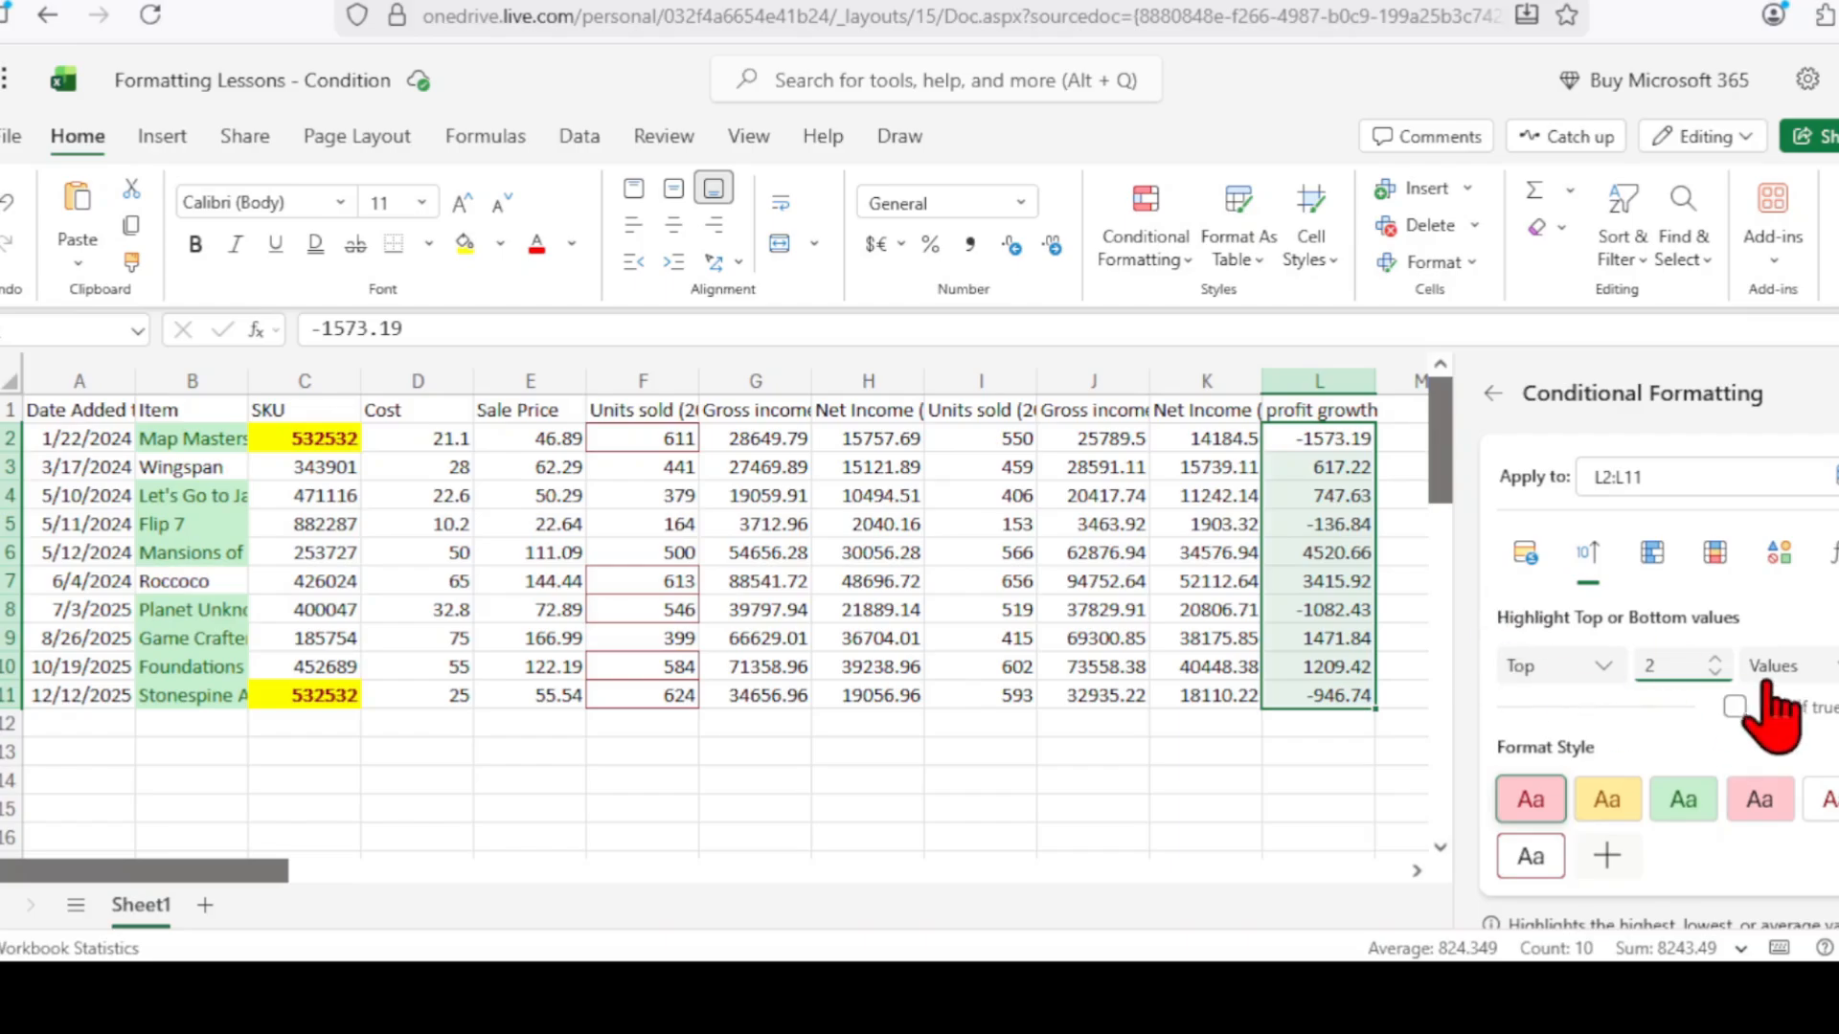
# Give the top 2 rule a custom light gold font on black fill and save it.
pyautogui.click(1608, 860)
pyautogui.scroll(-2, 1781, 800)
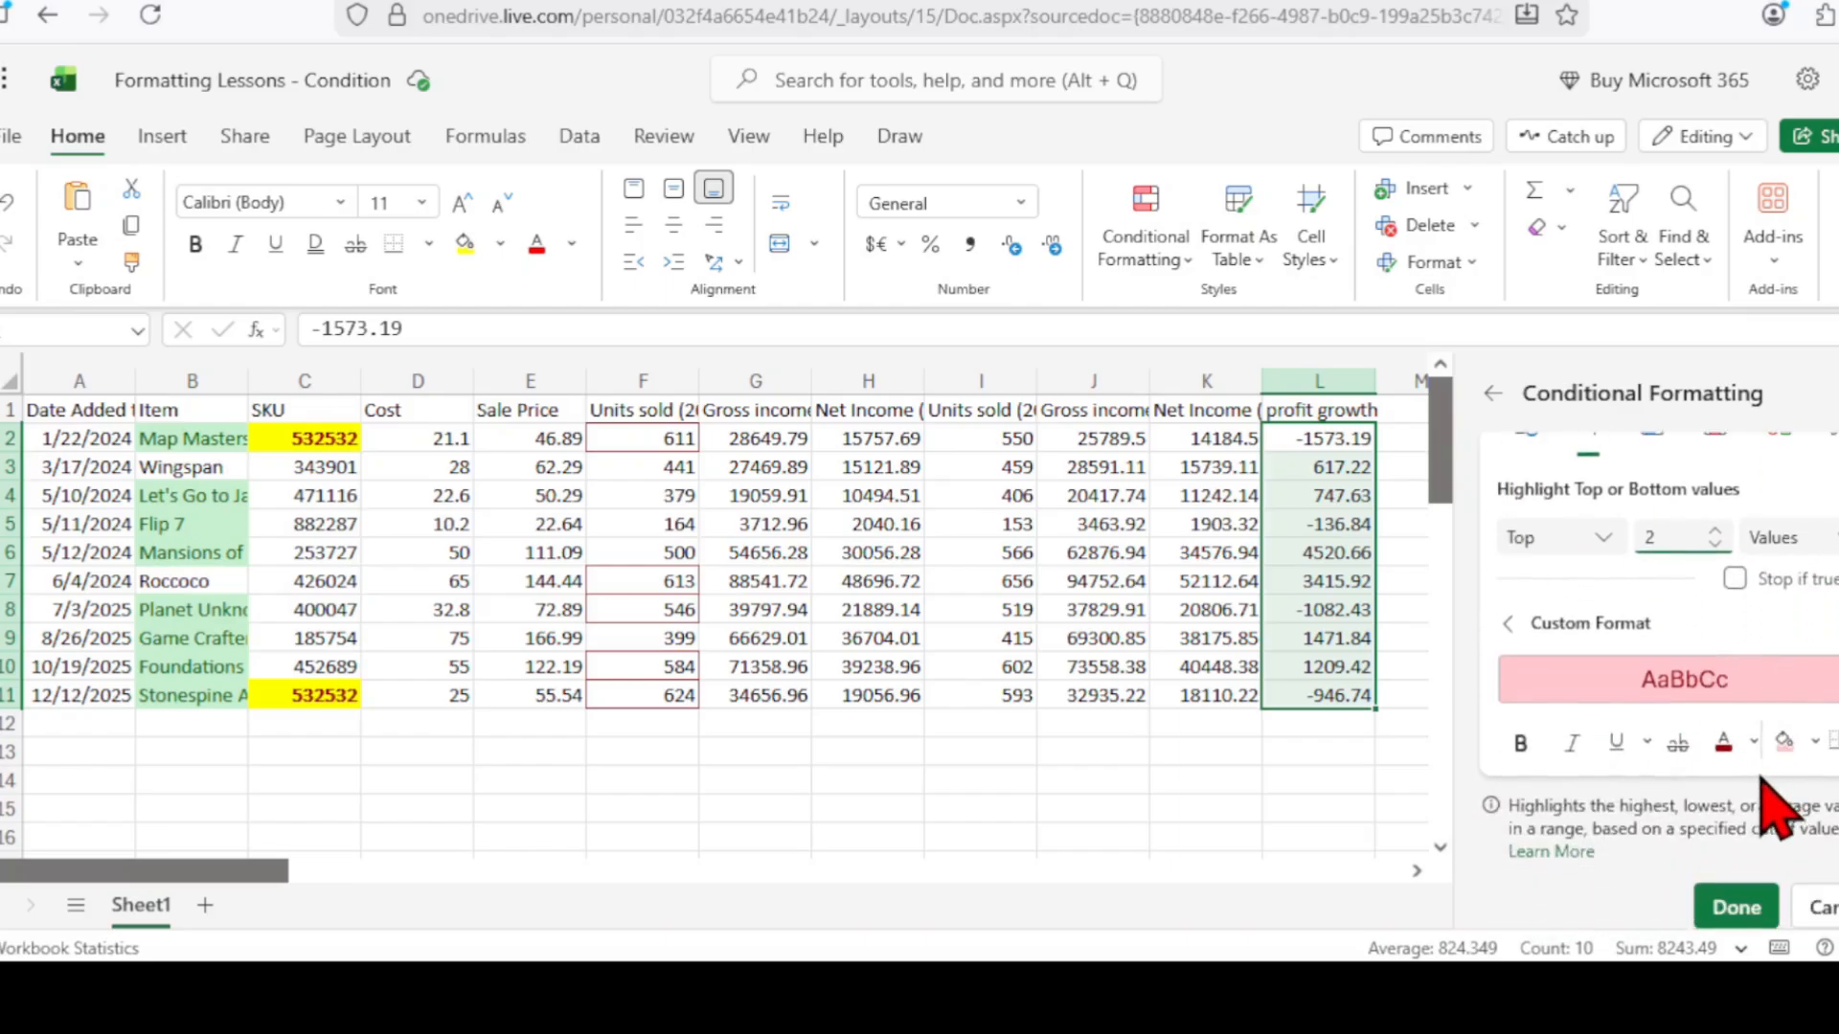
pyautogui.click(1754, 741)
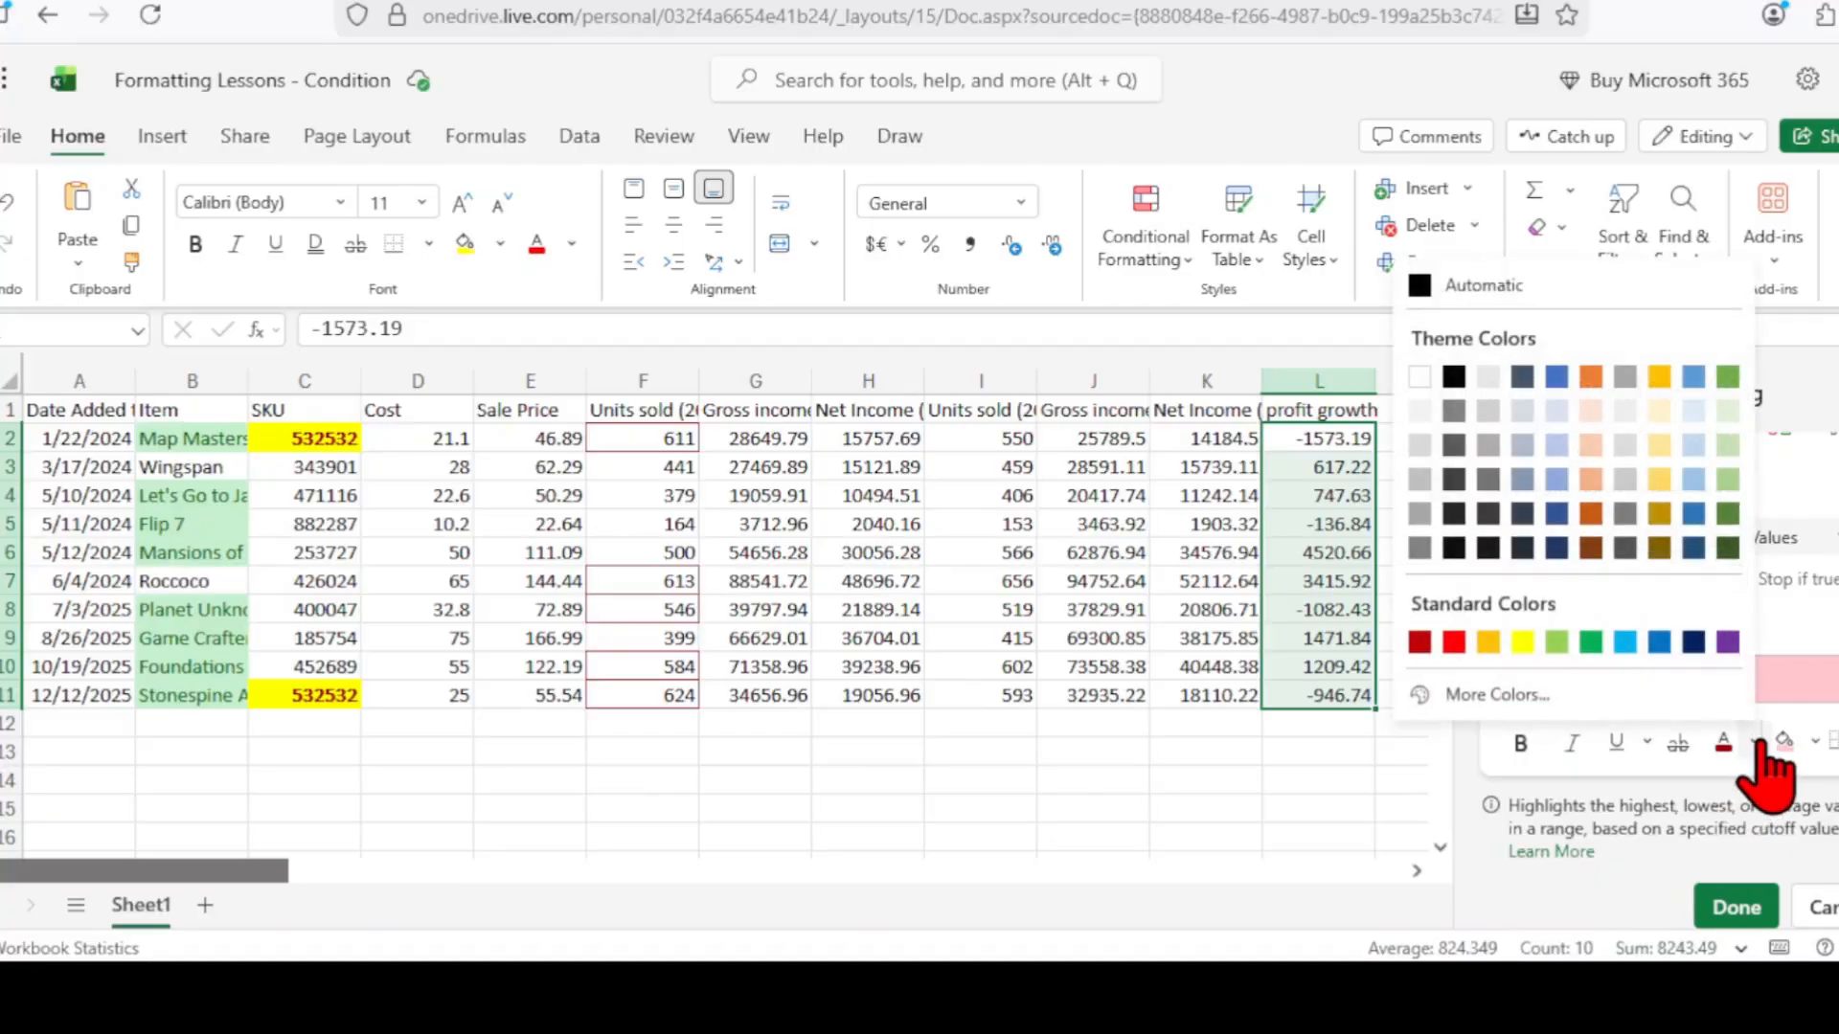
pyautogui.click(1659, 444)
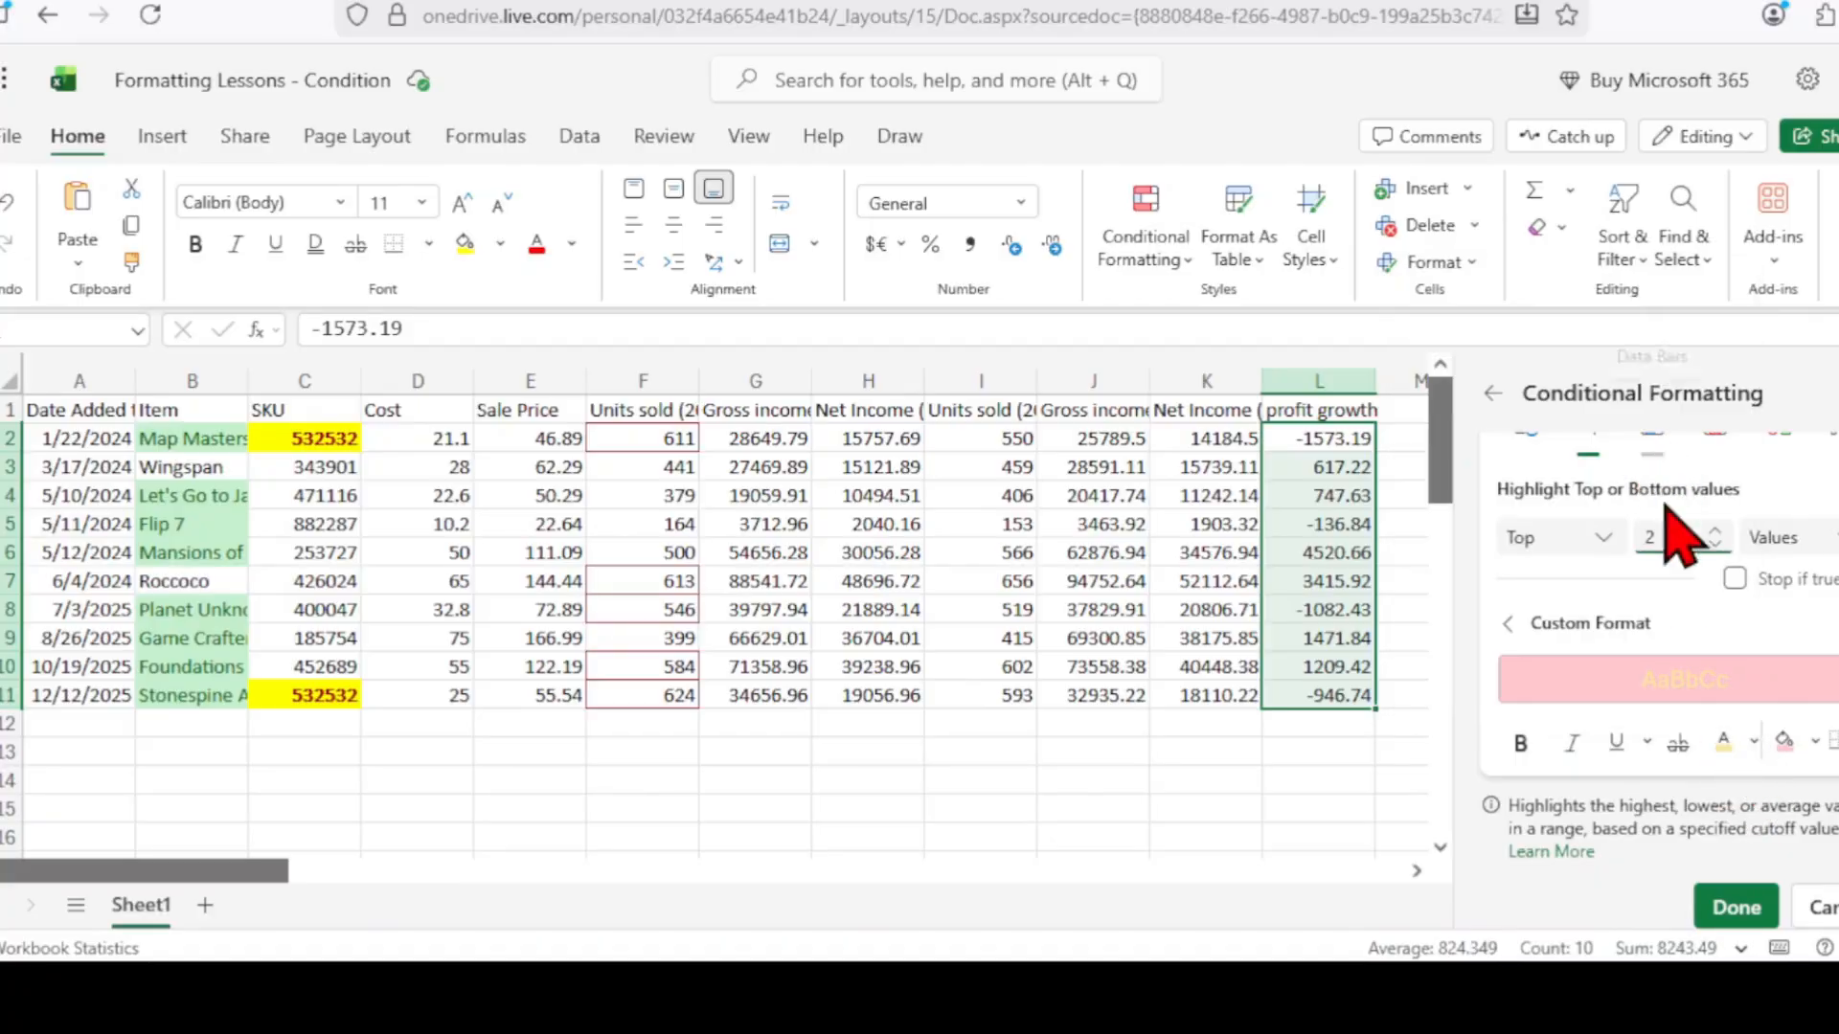
pyautogui.click(1805, 743)
pyautogui.click(1517, 500)
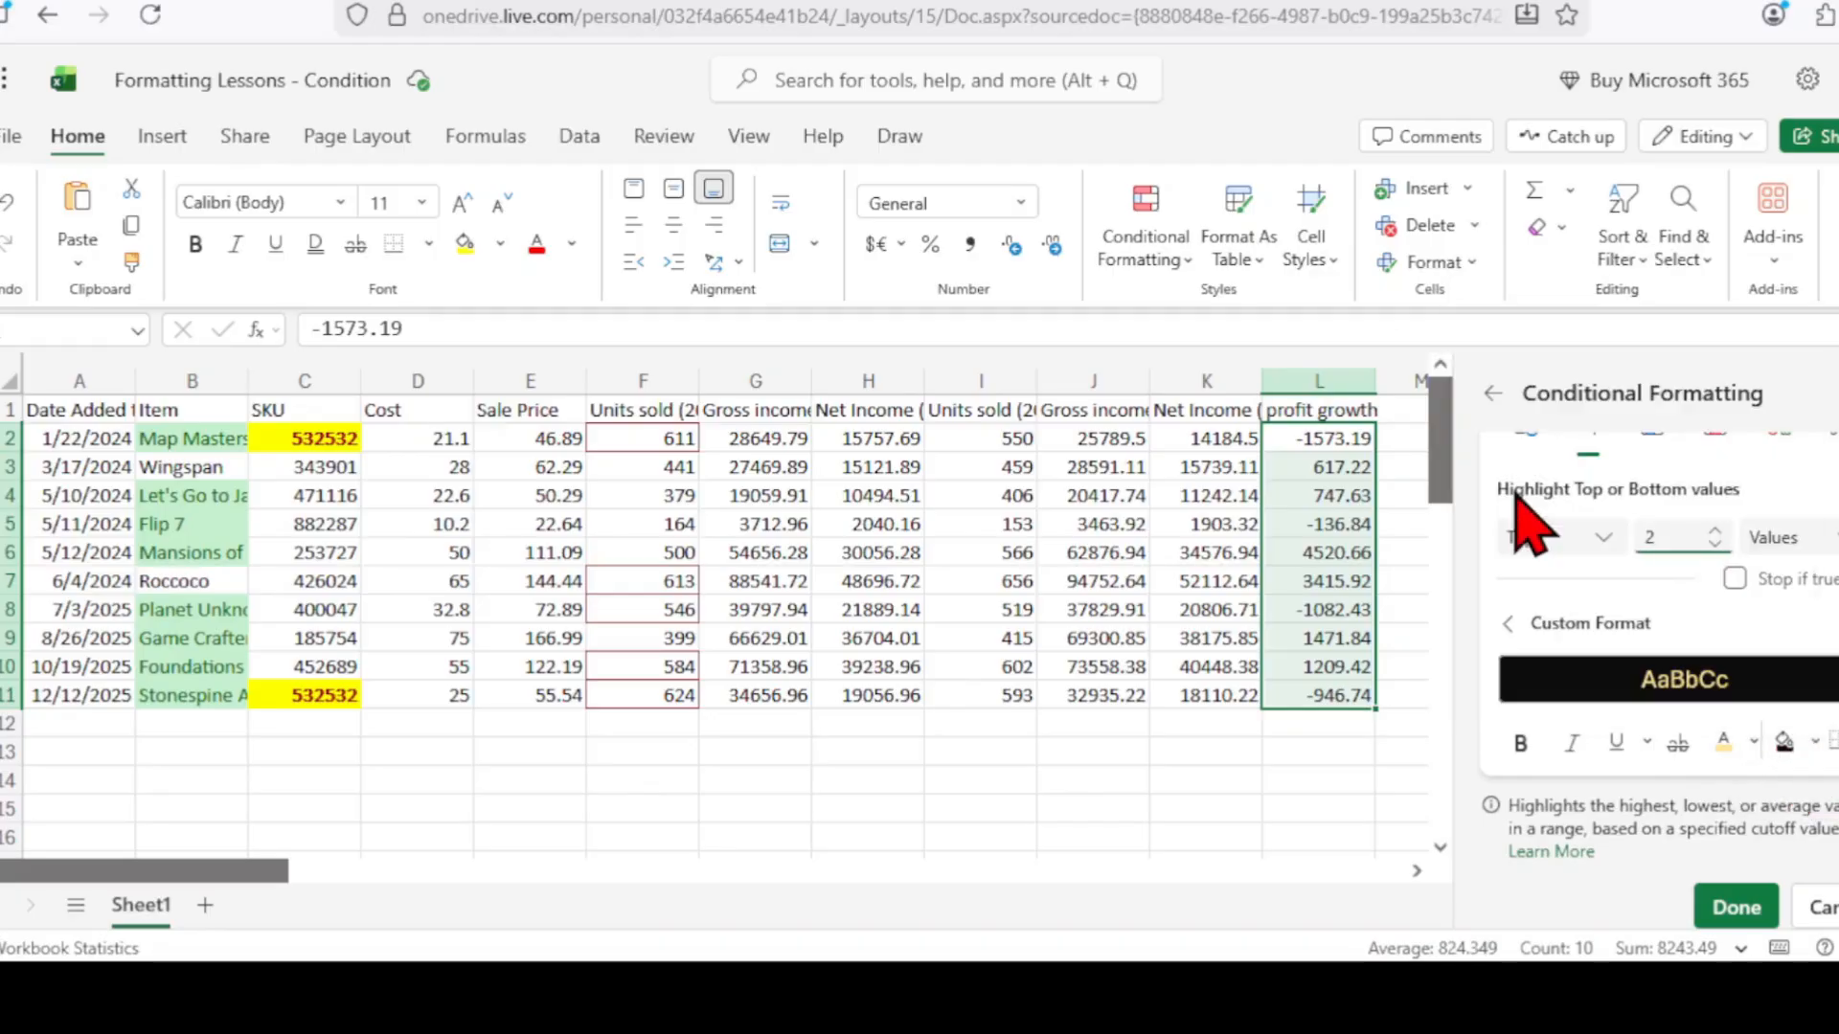
pyautogui.click(1733, 910)
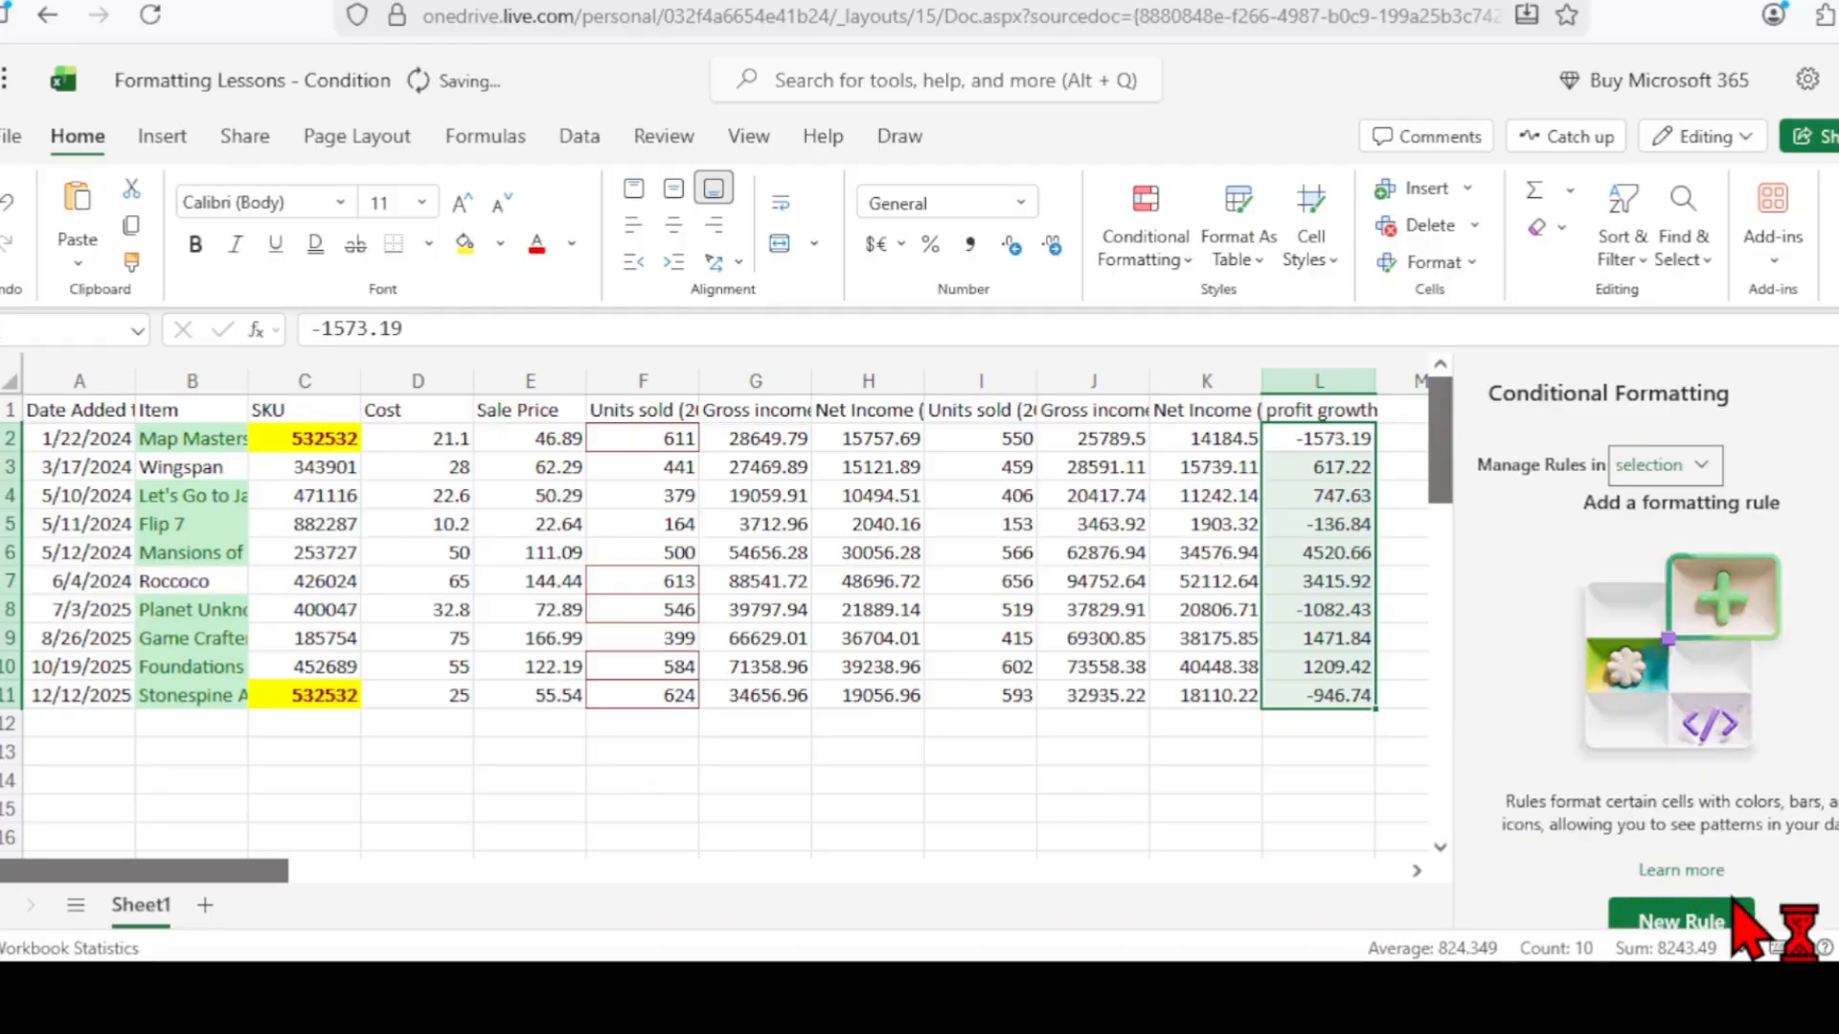
# Deselect and inspect the highlighted profit growth values in L6 and L7.
pyautogui.click(1250, 841)
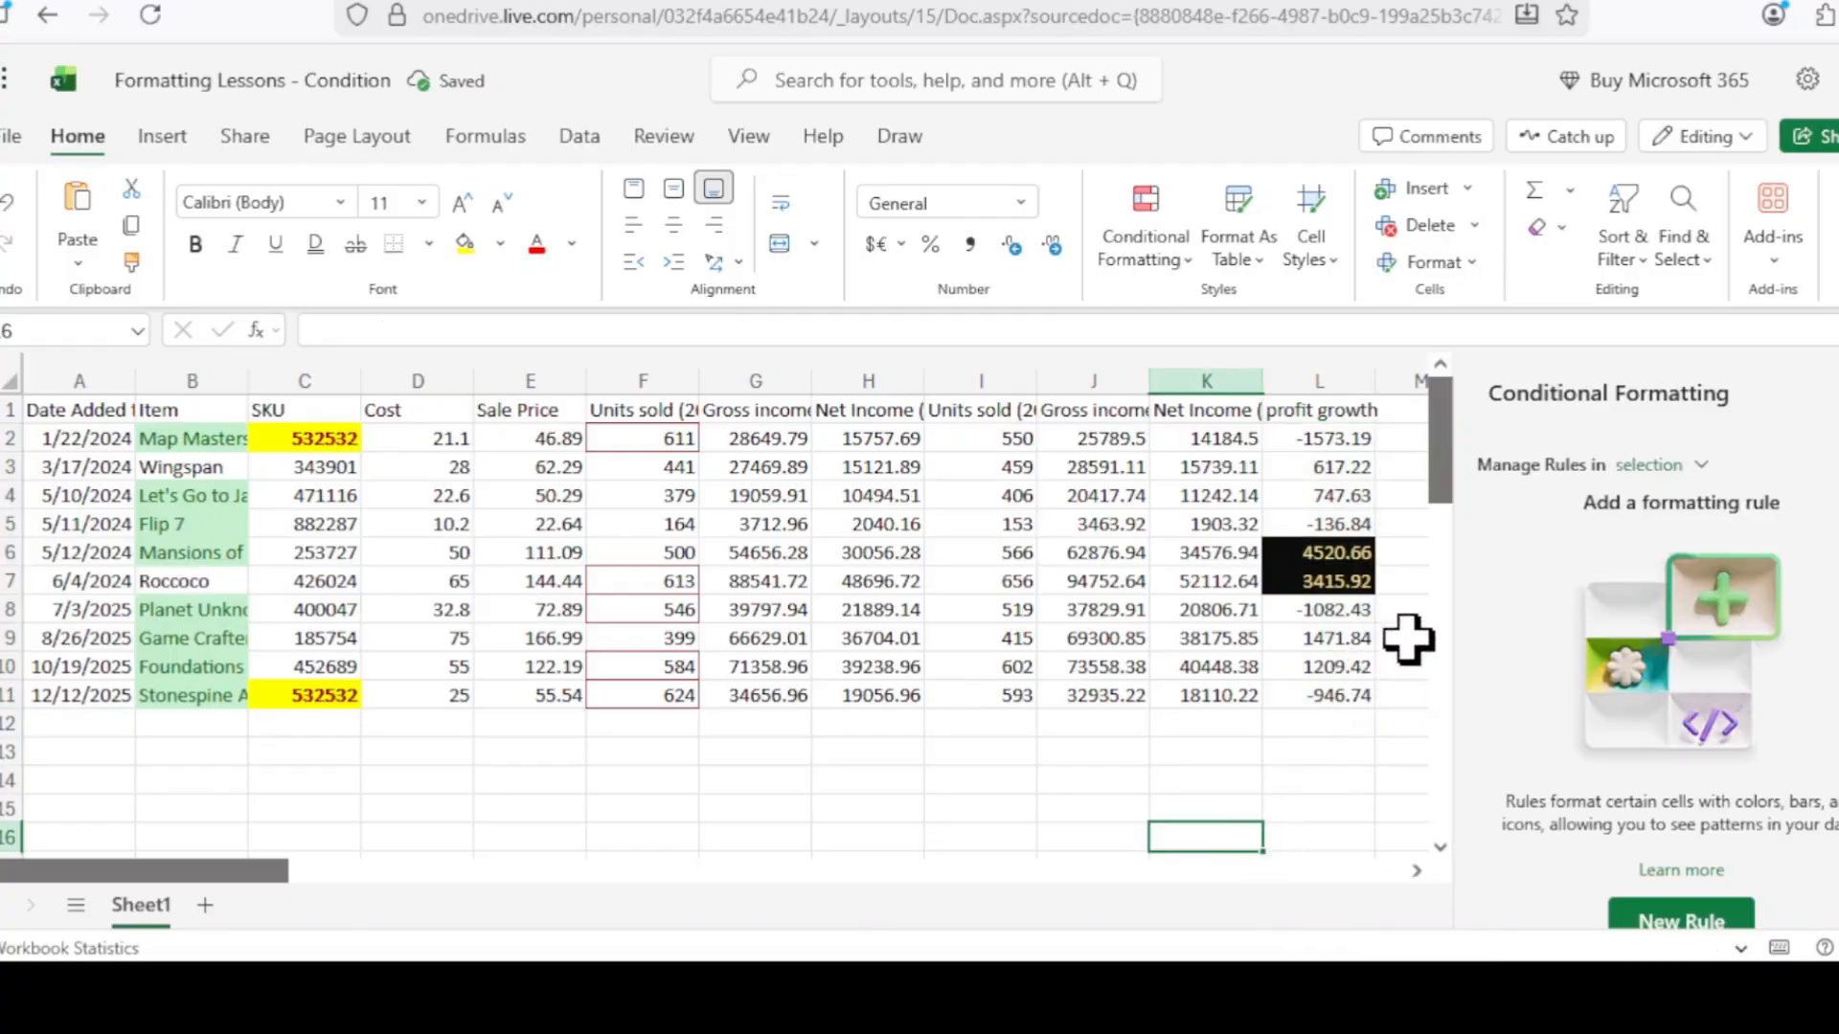
pyautogui.click(1312, 550)
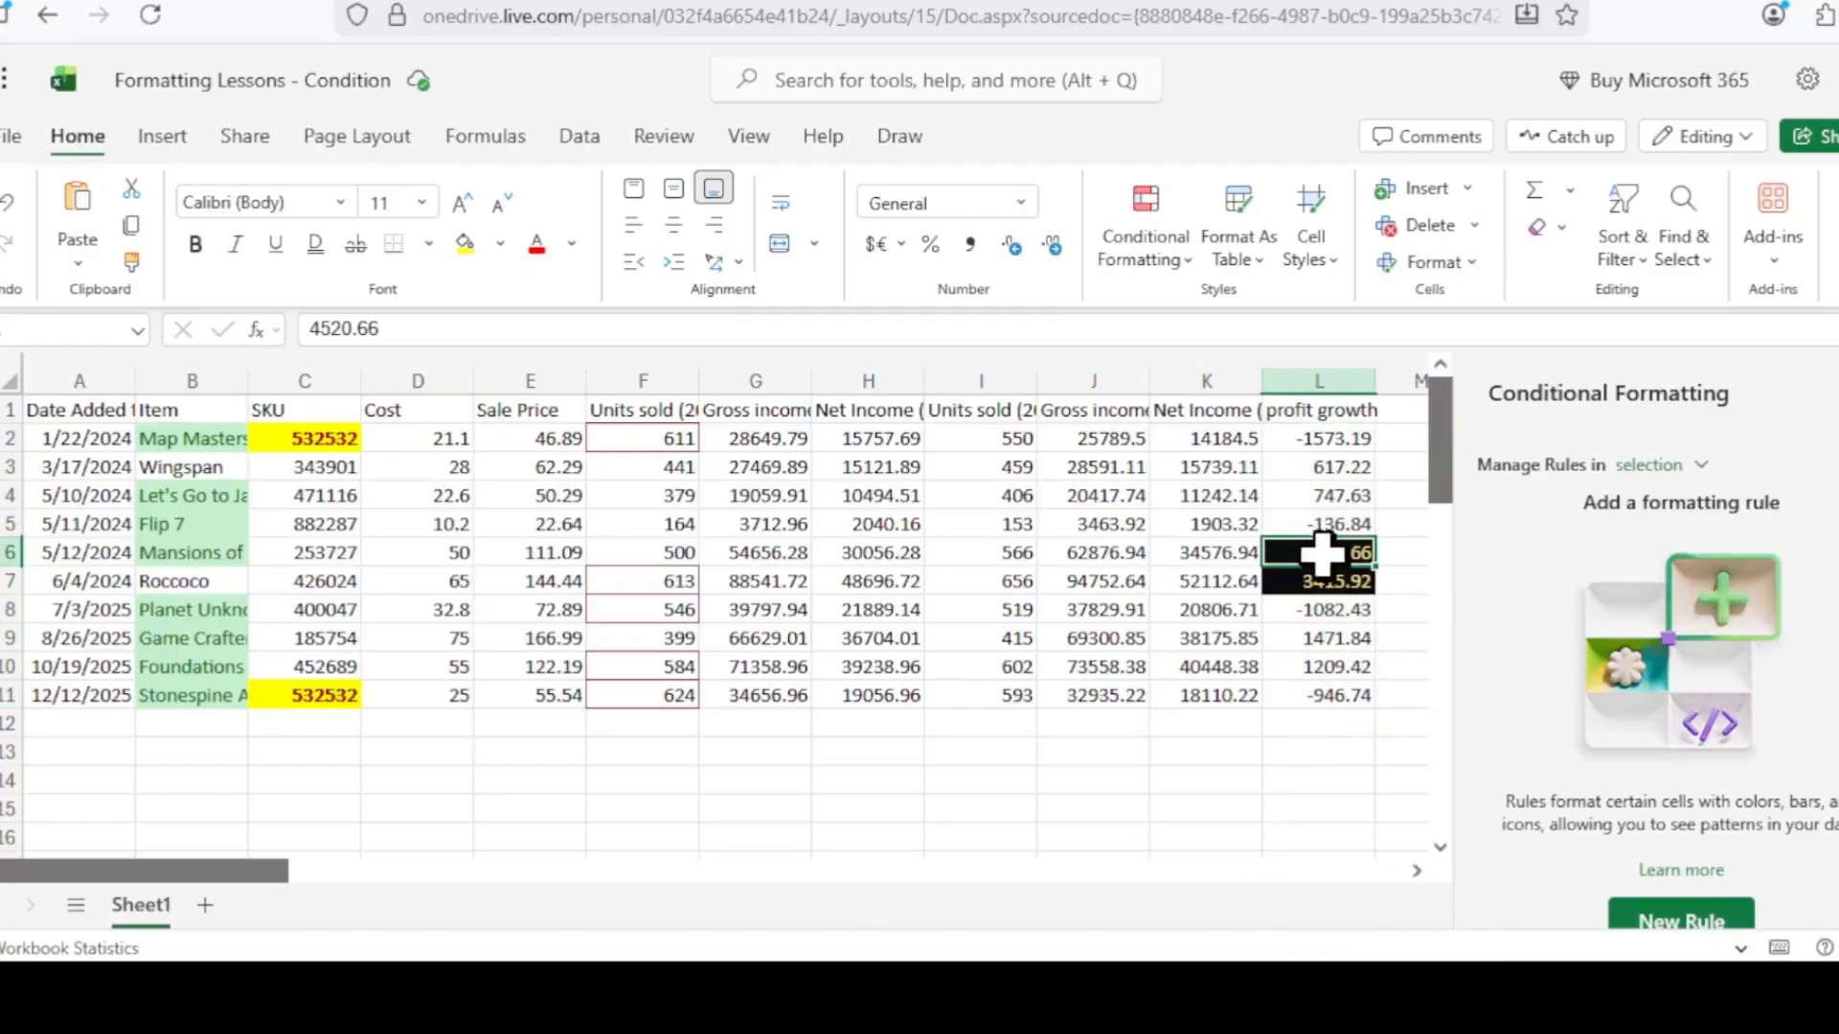
pyautogui.click(1320, 580)
pyautogui.click(1308, 847)
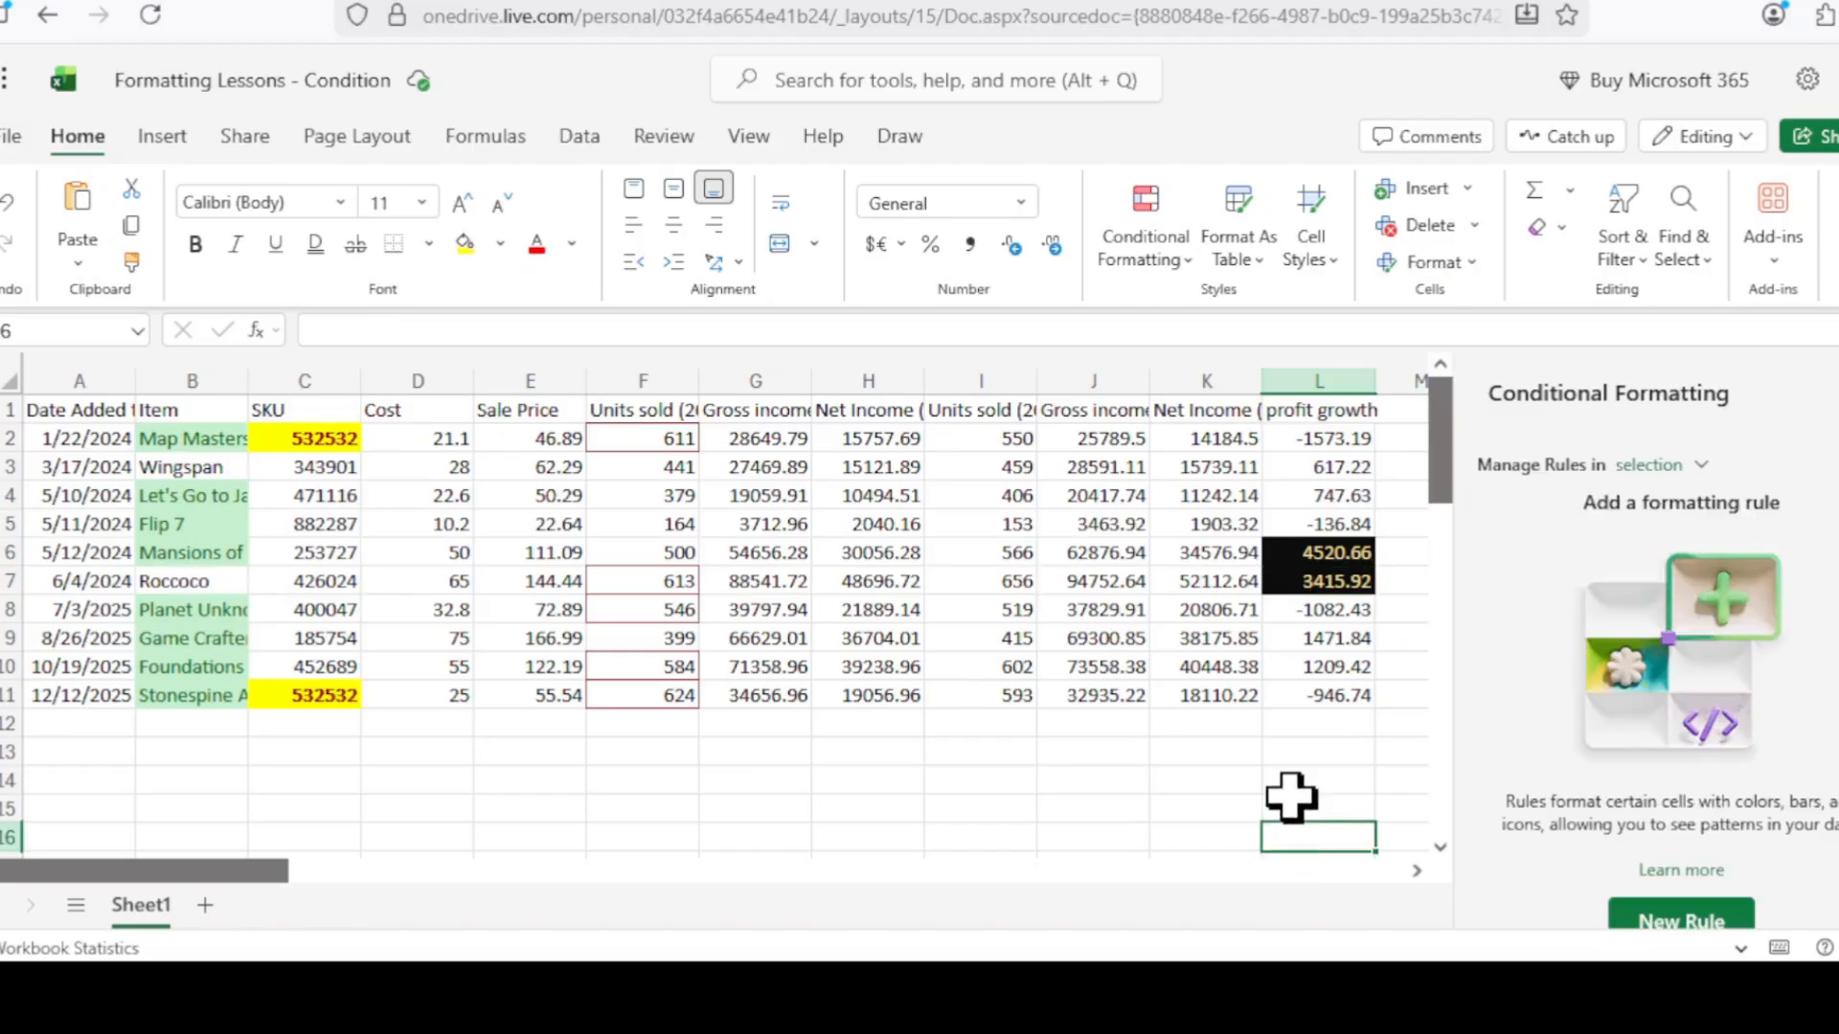
pyautogui.click(1191, 263)
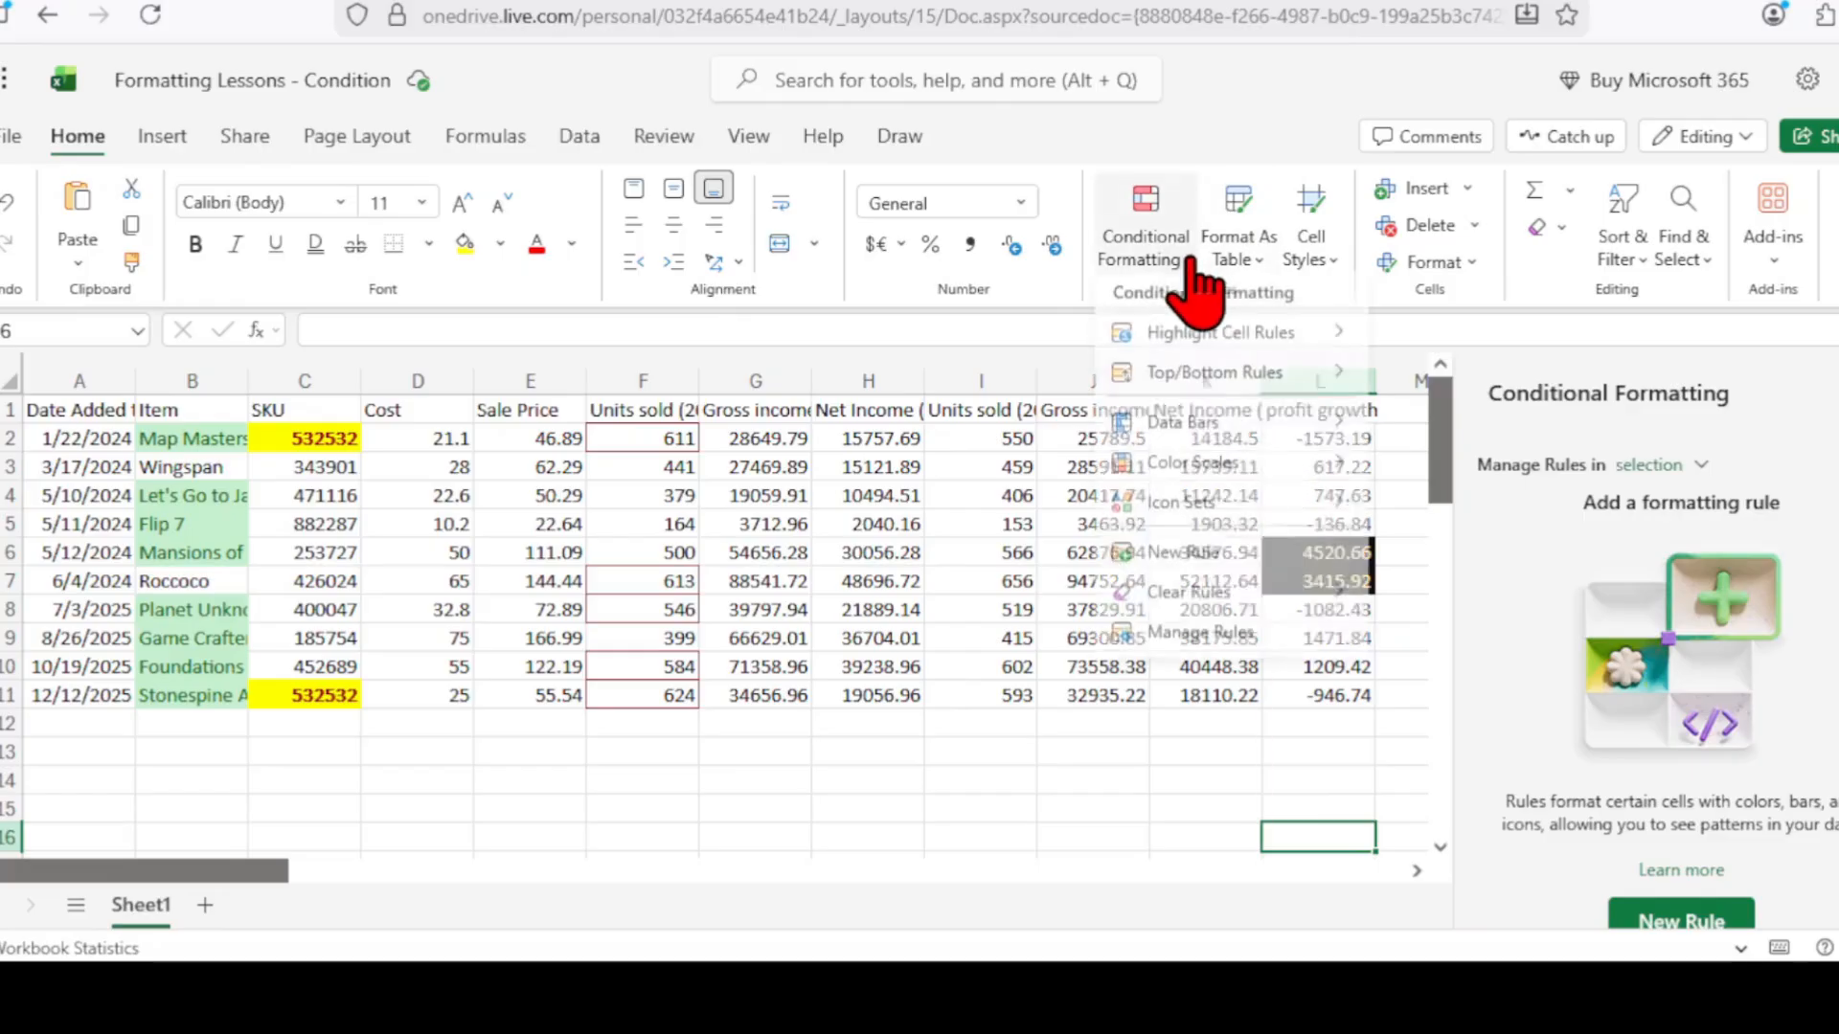
pyautogui.moveTo(1276, 423)
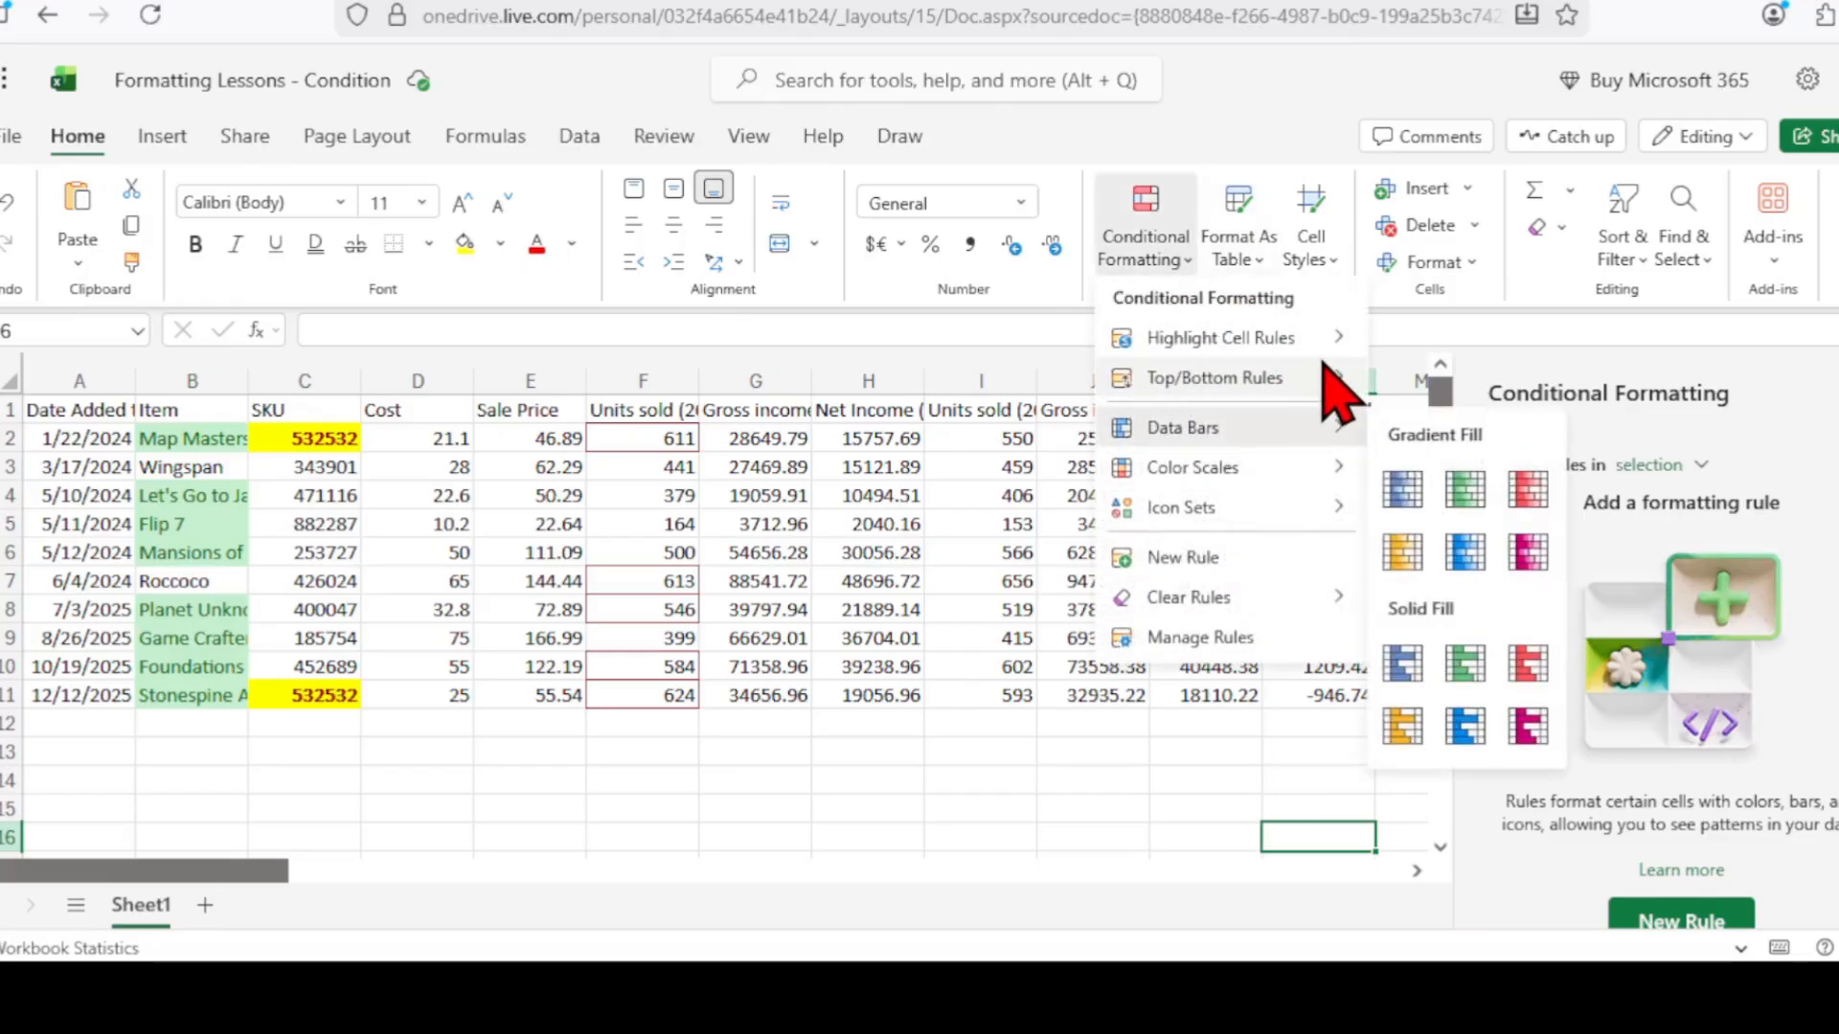
pyautogui.moveTo(1331, 378)
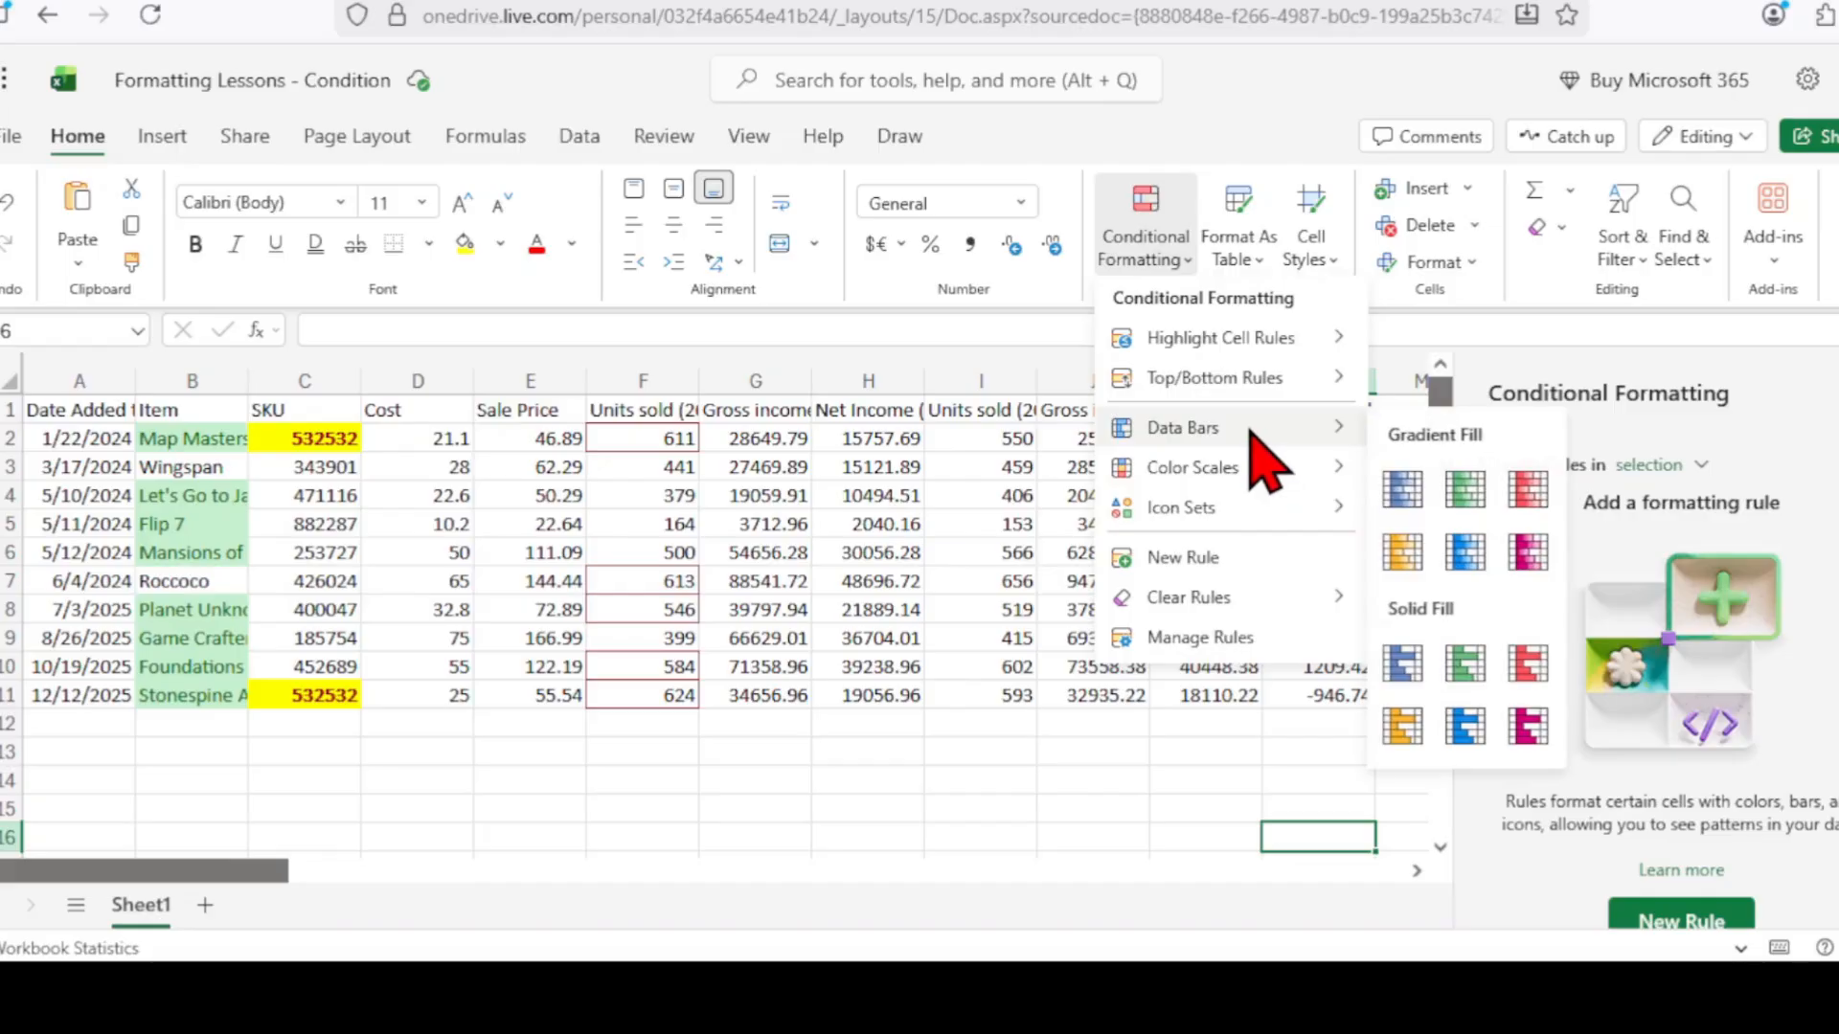
pyautogui.click(1021, 787)
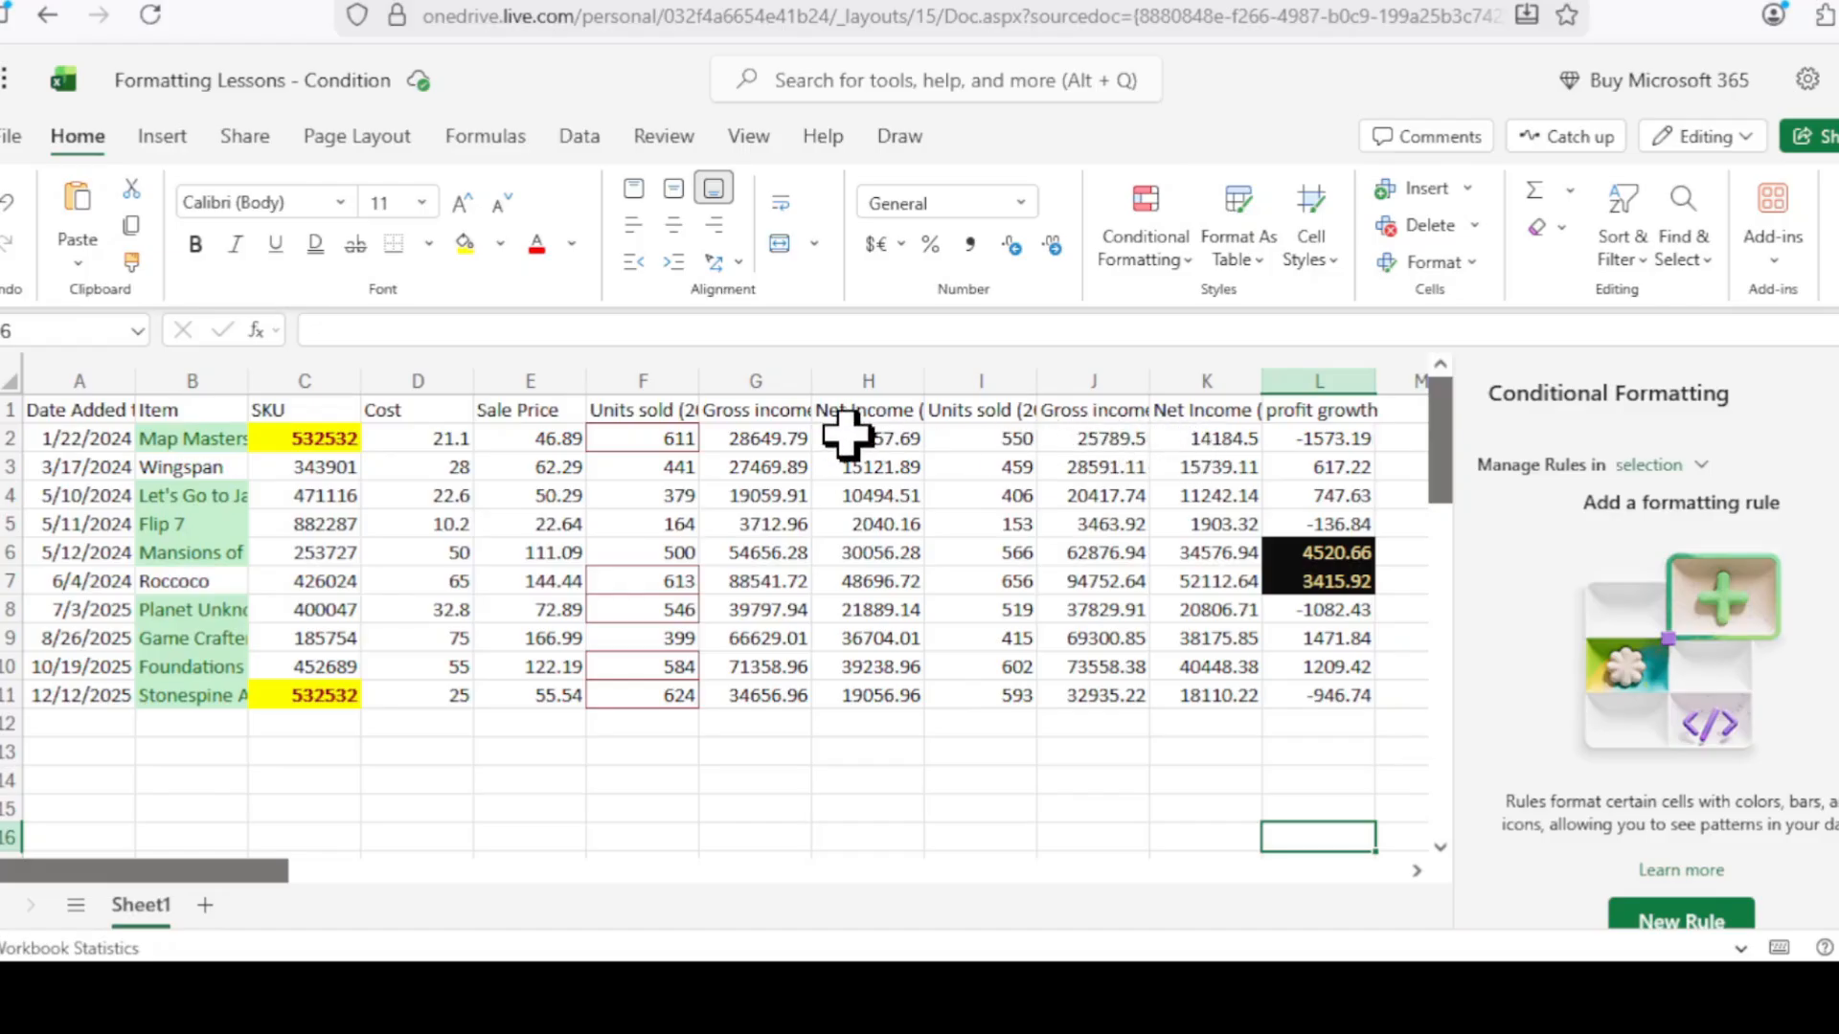
# Add green gradient data bars to Net Income H2:H11.
pyautogui.moveTo(858, 438); pyautogui.dragTo(852, 704)
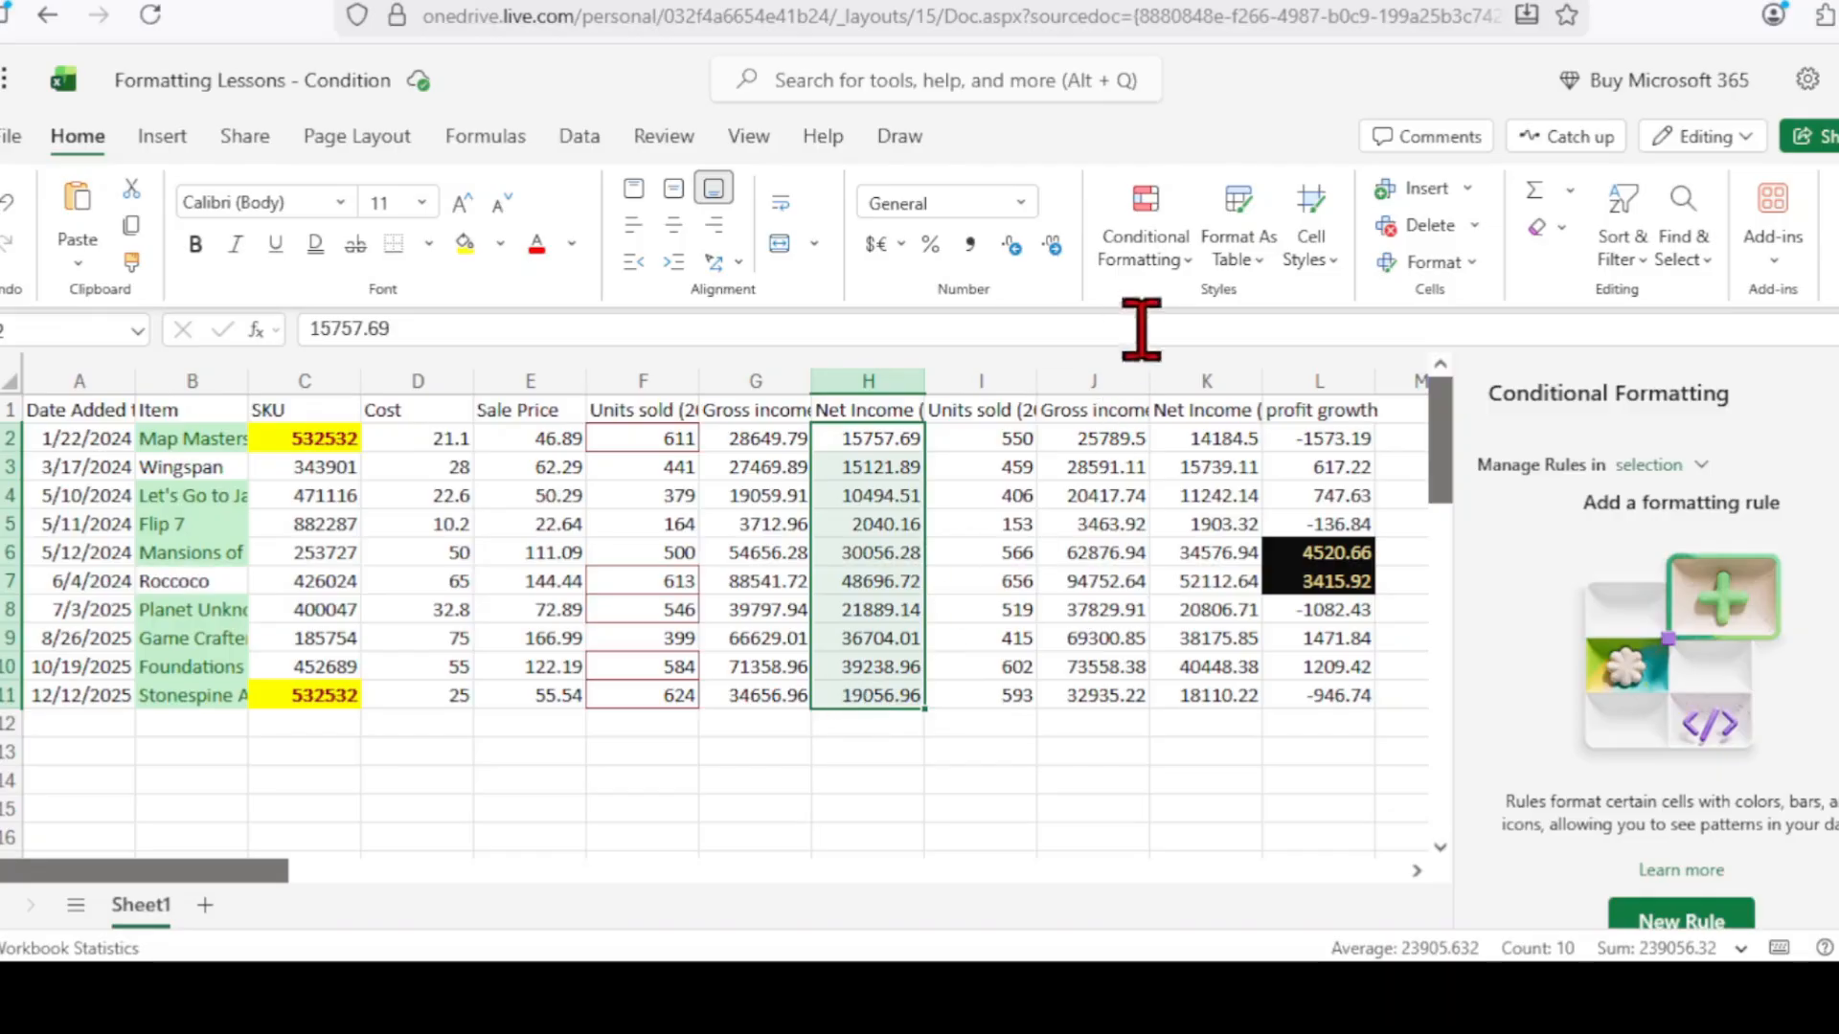
pyautogui.click(1194, 263)
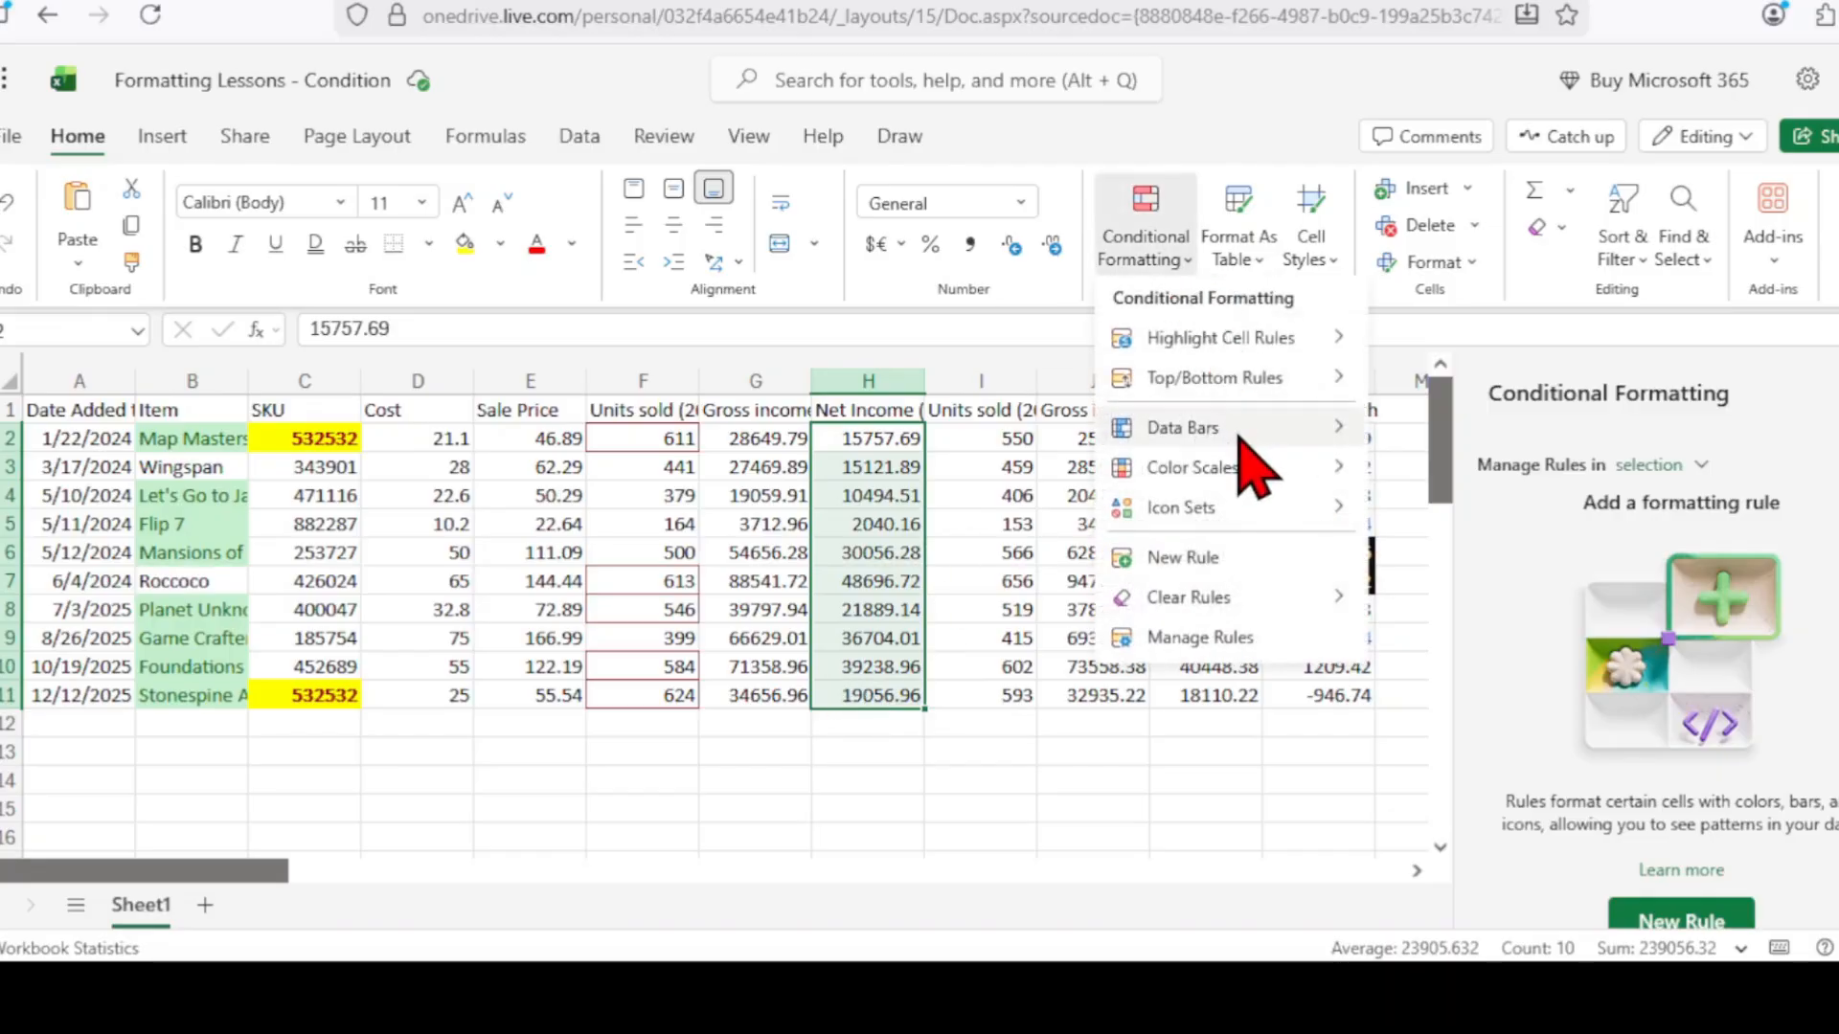
pyautogui.moveTo(1245, 431)
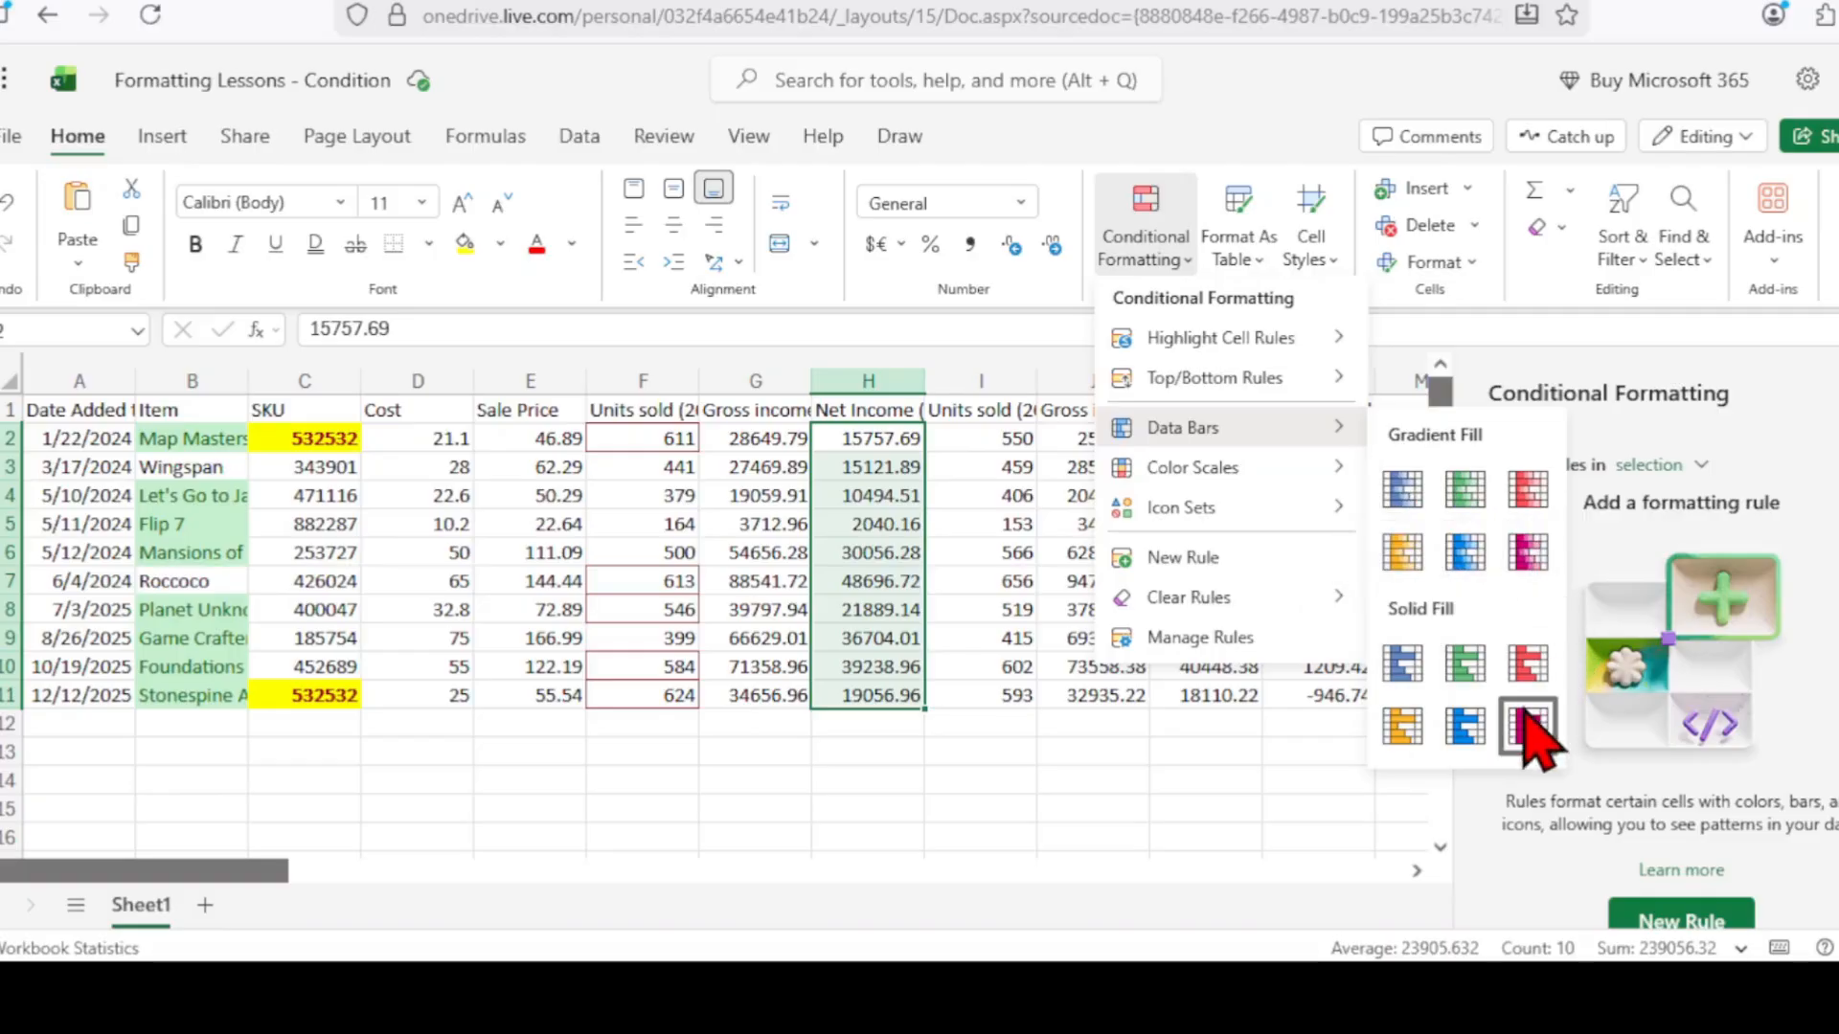
pyautogui.click(1463, 487)
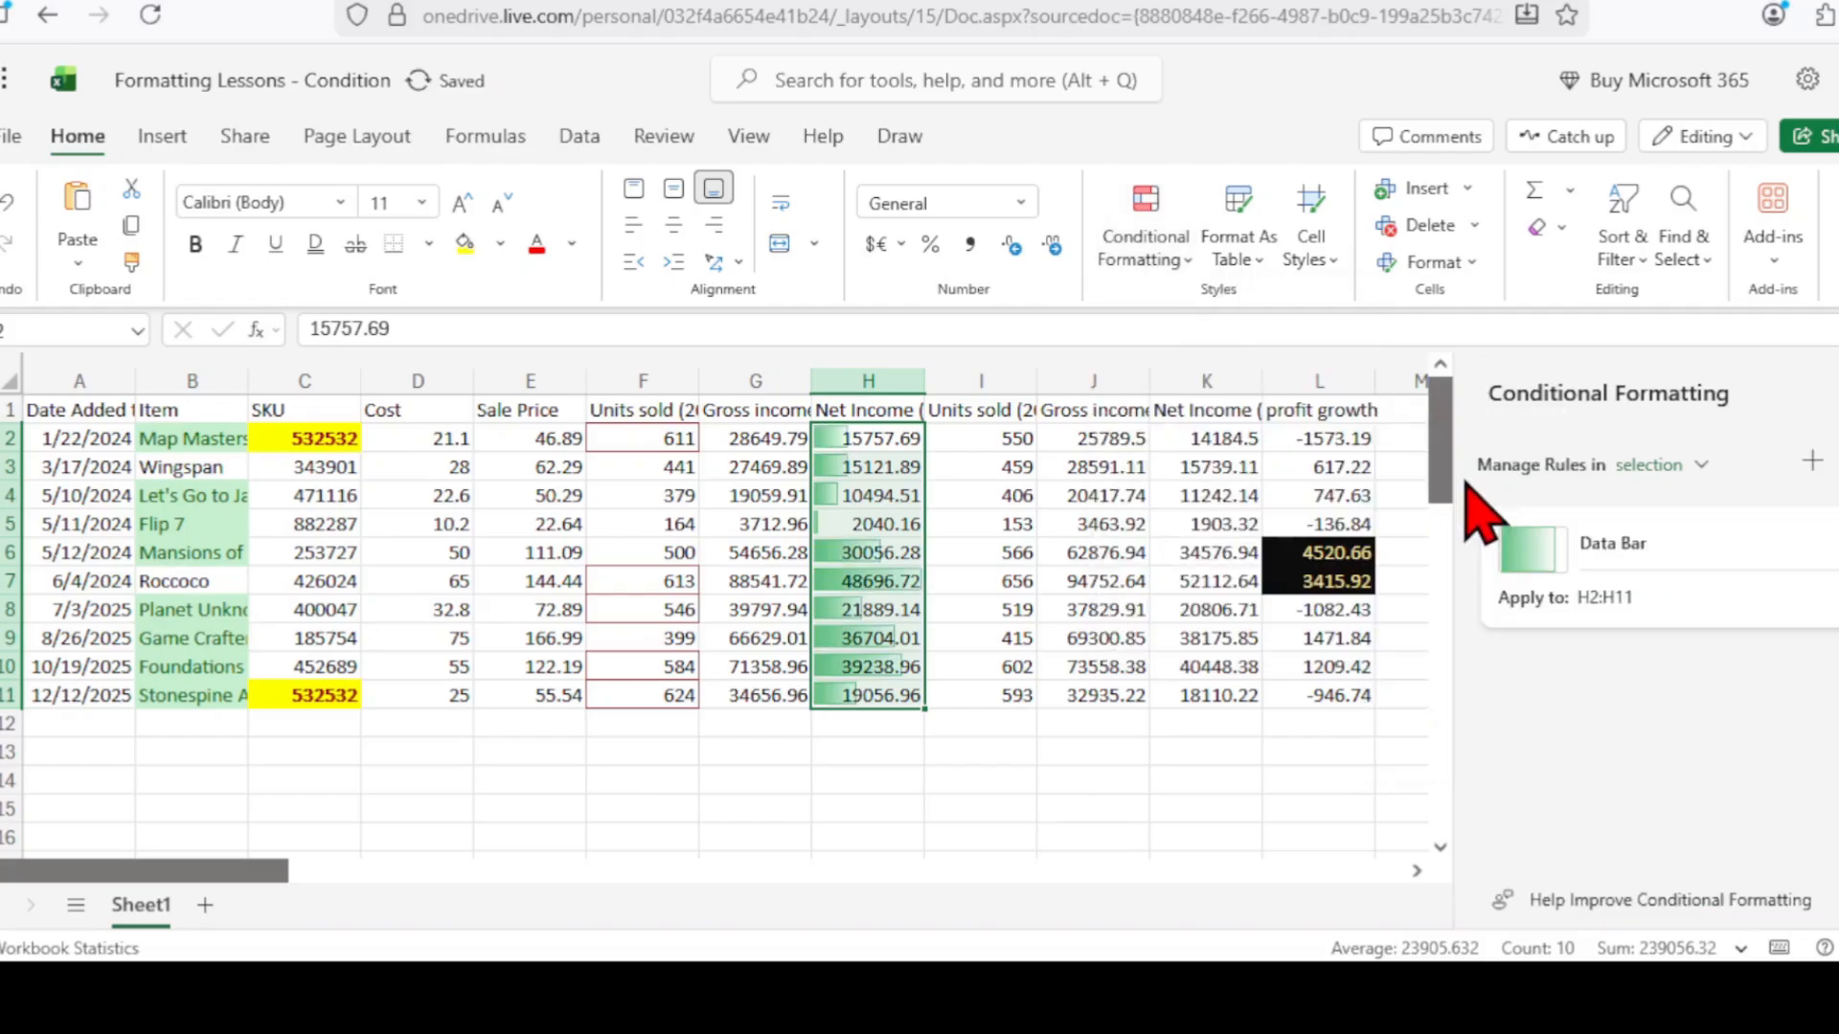
pyautogui.click(900, 776)
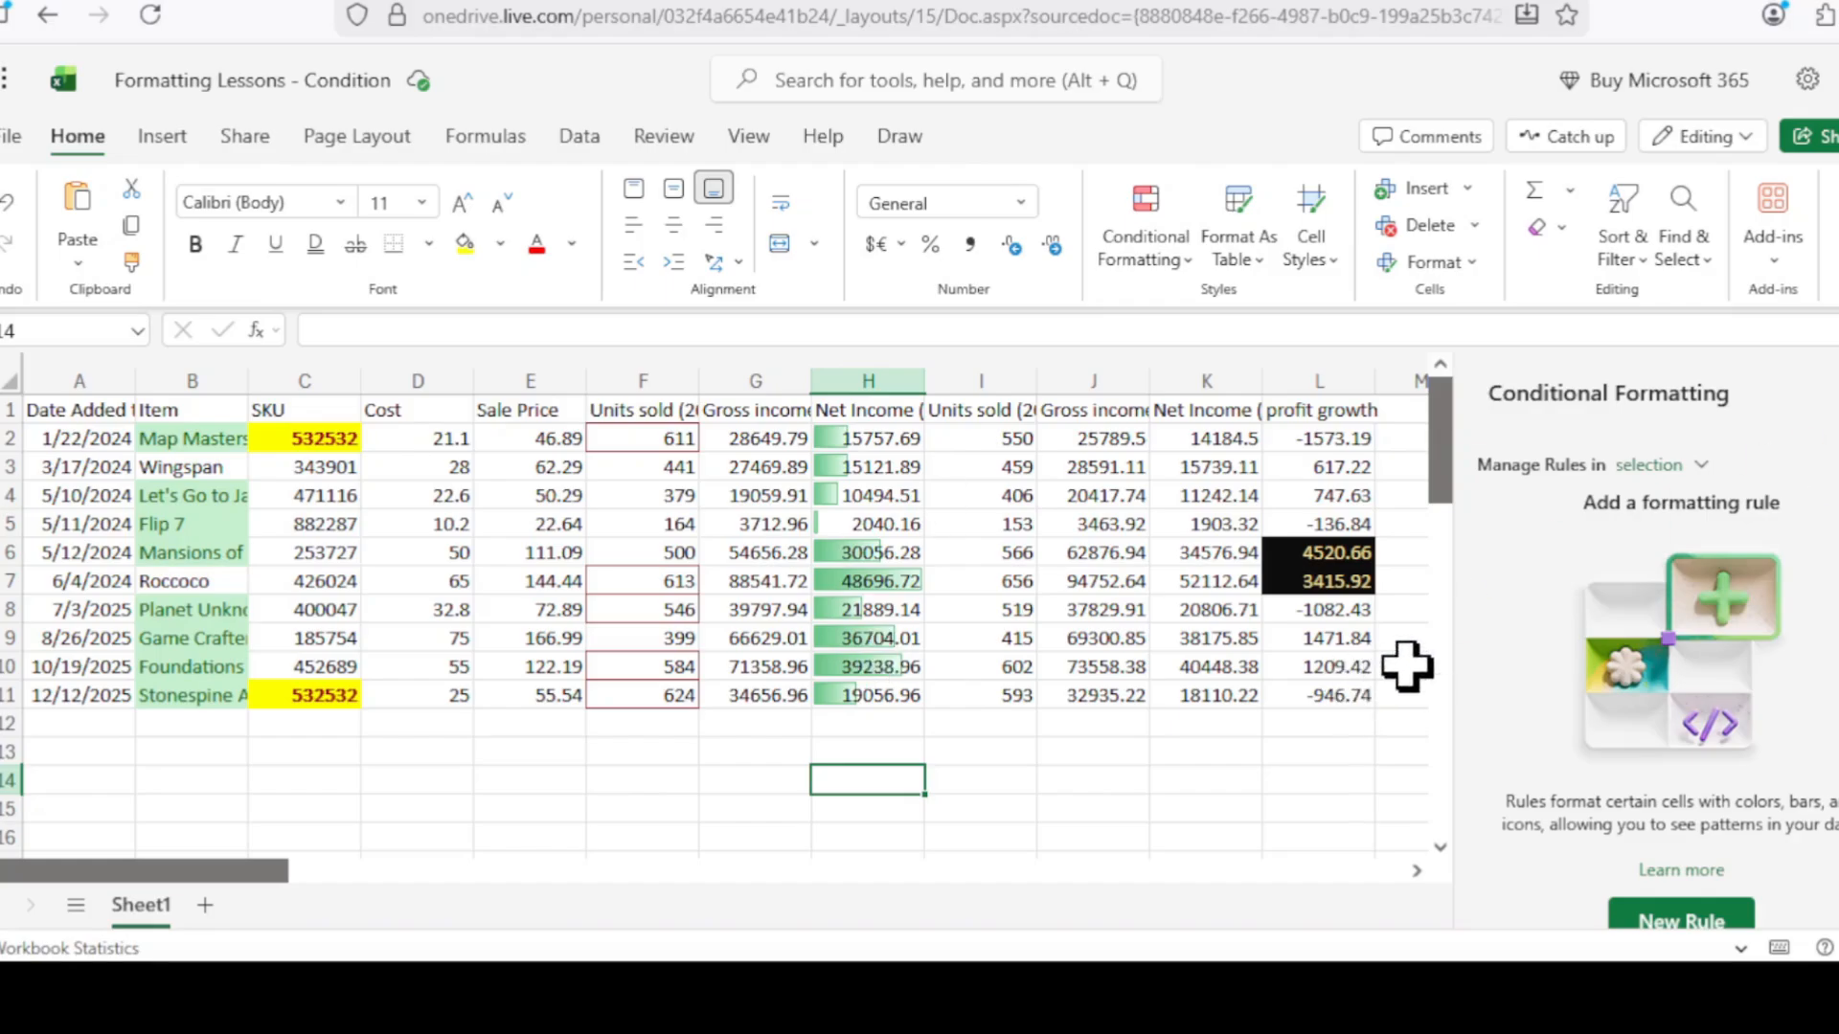
# Inspect the data bars in H7 and H5, then select G2.
pyautogui.click(898, 582)
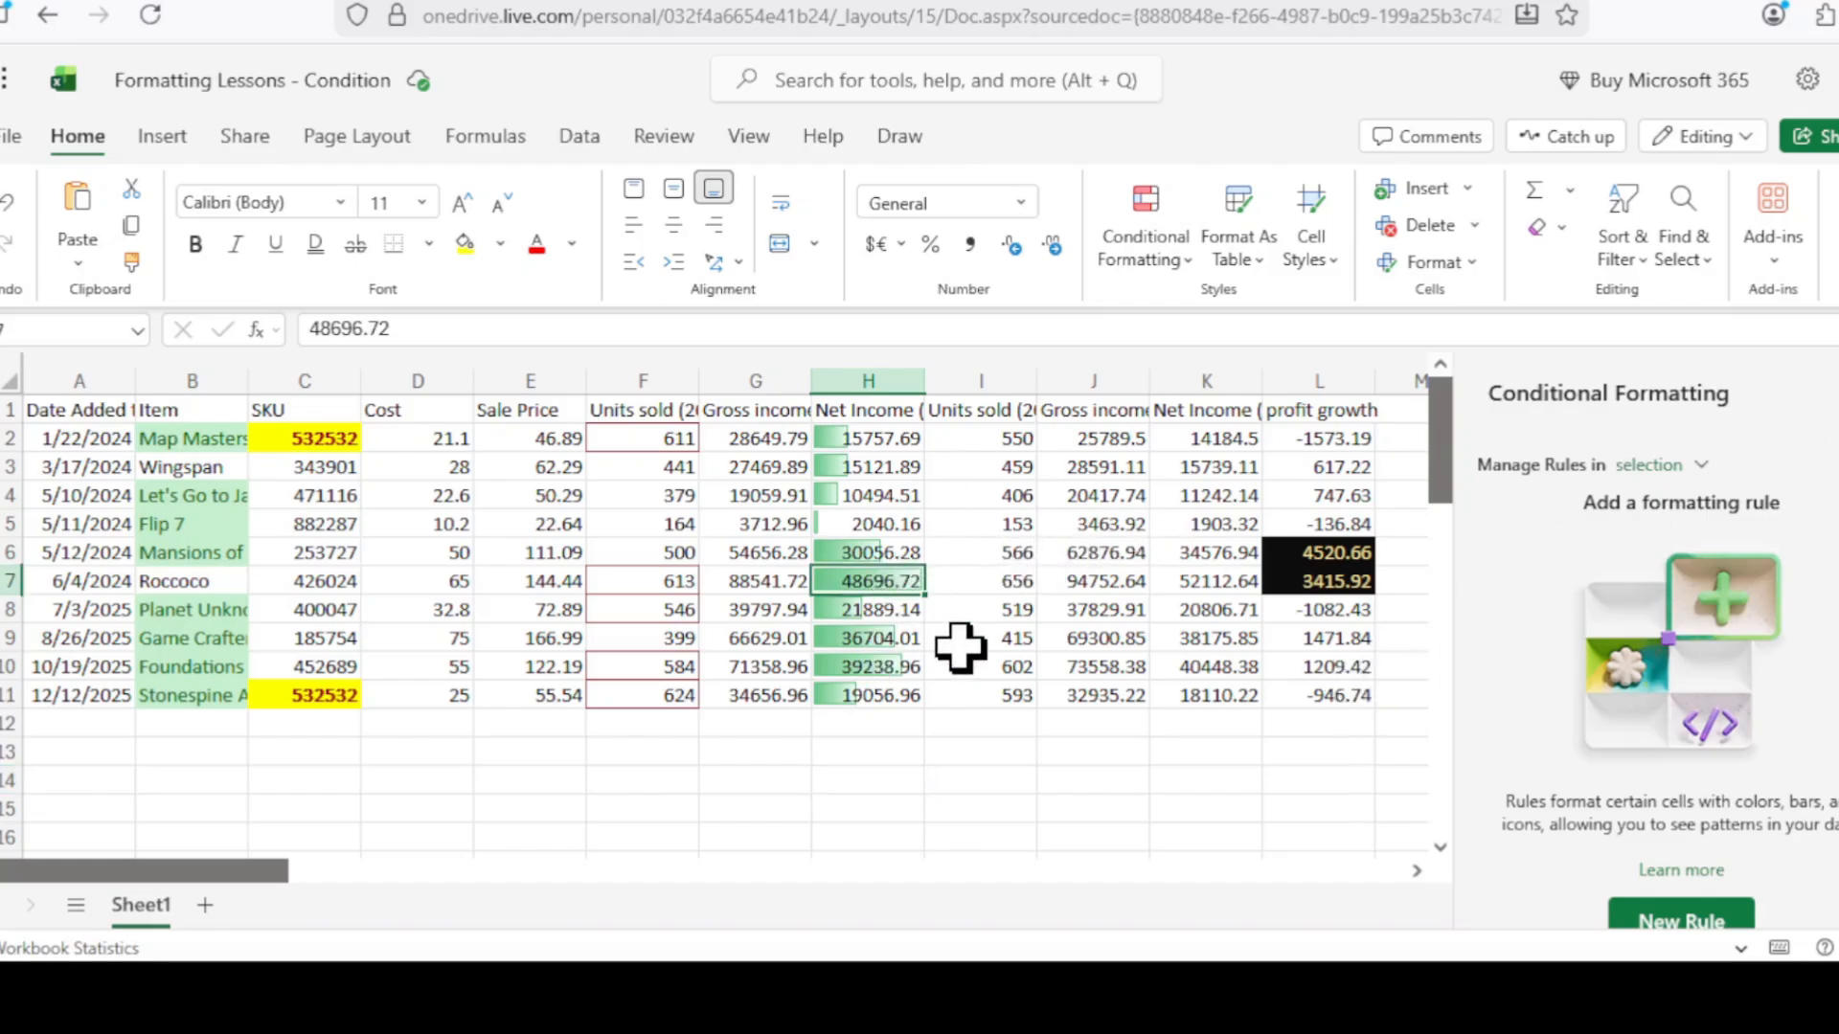
pyautogui.click(869, 526)
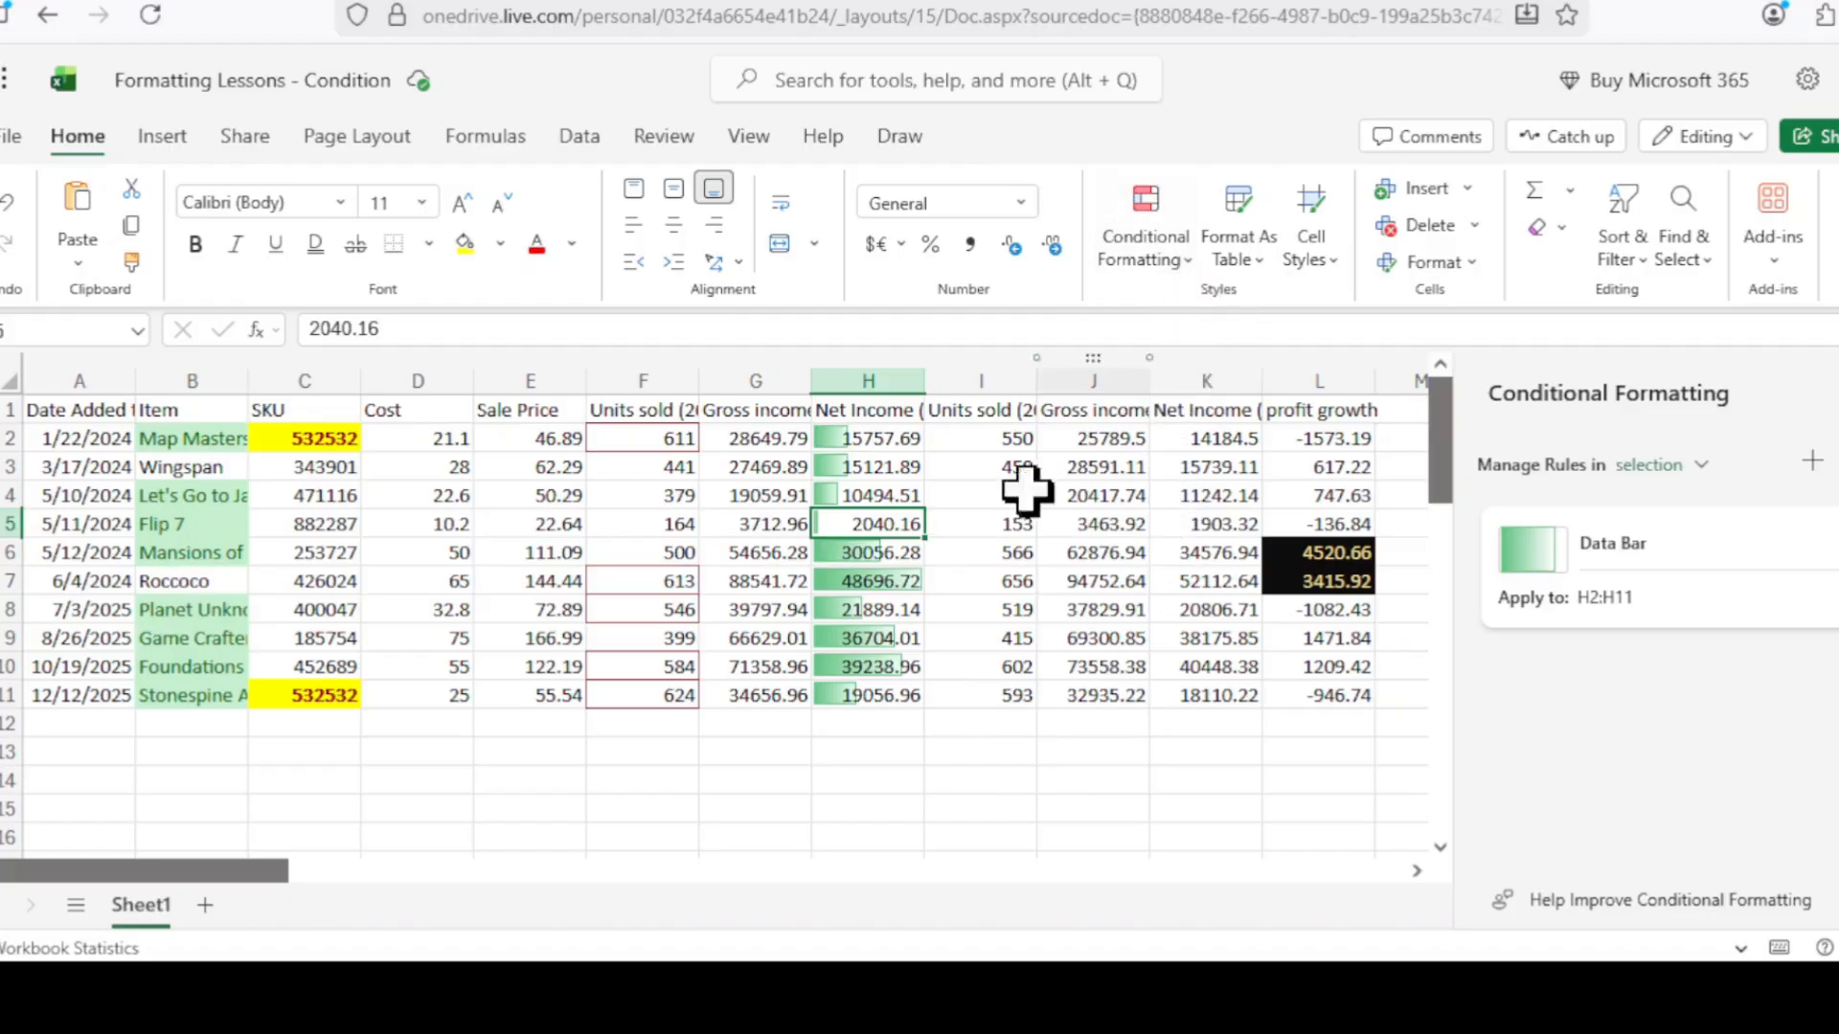
pyautogui.click(775, 437)
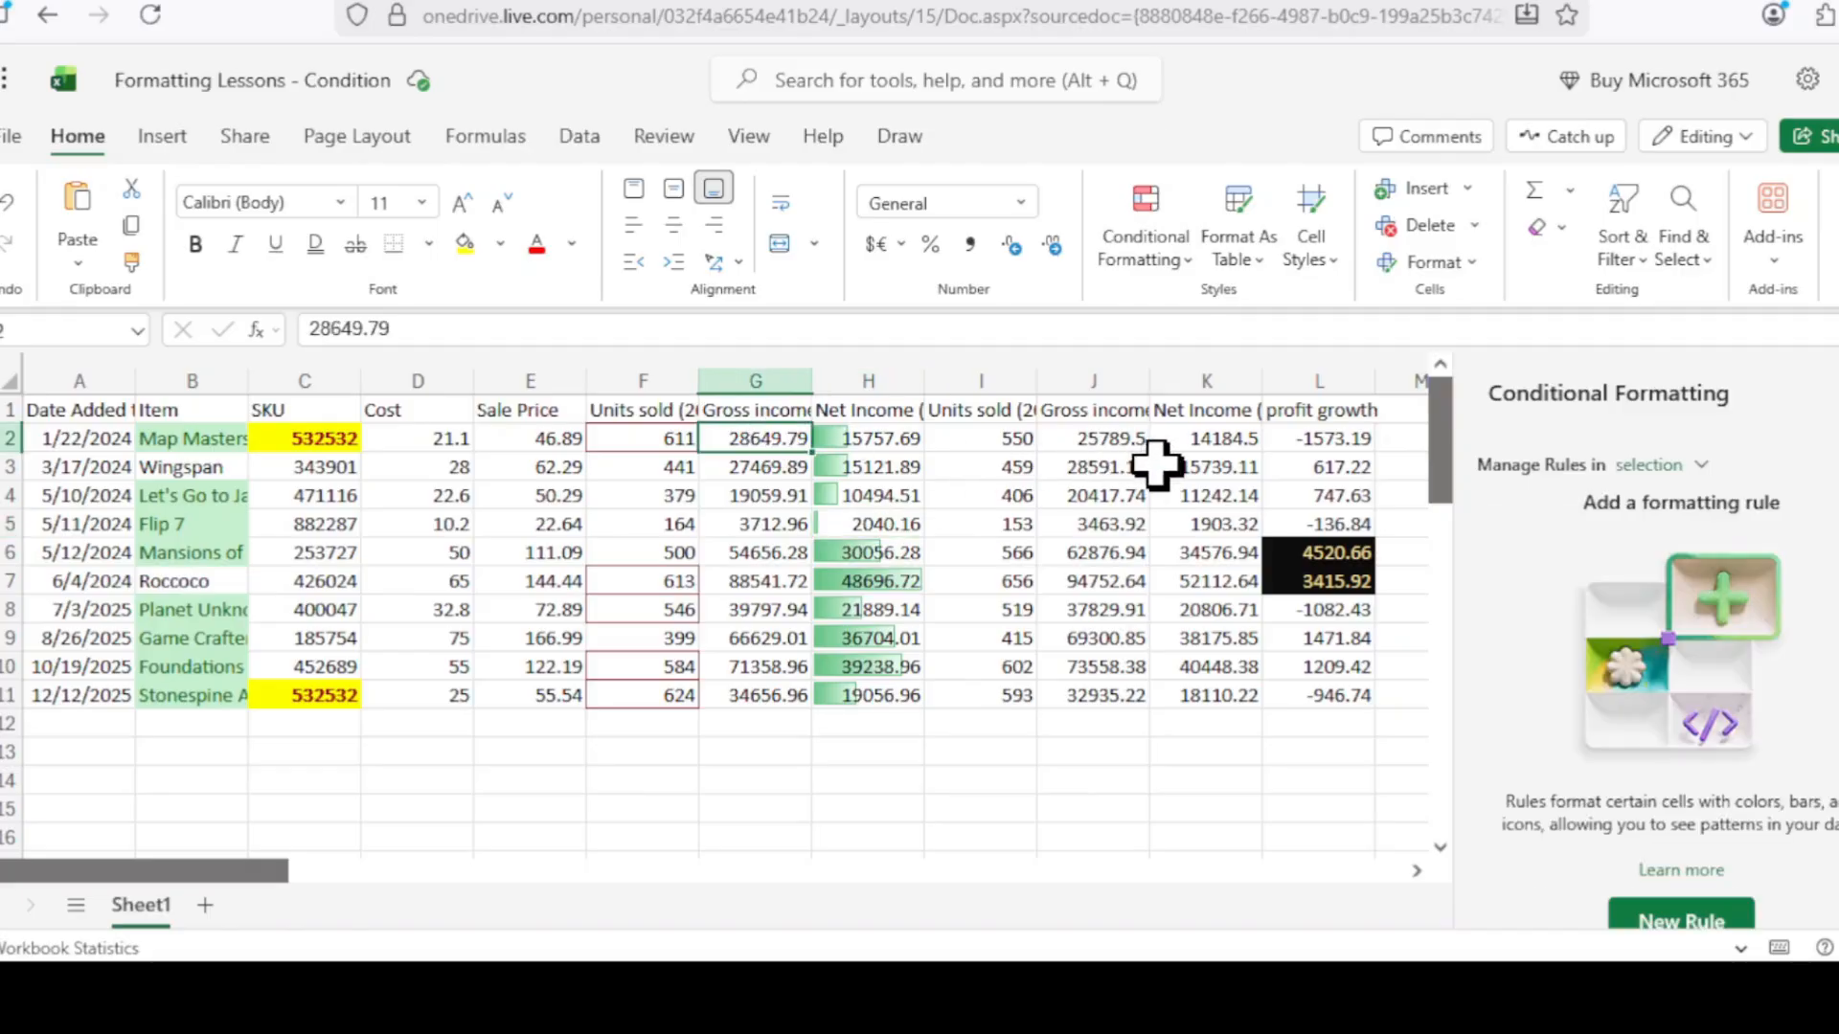
# Apply a Green-Yellow-Red colour scale to J2:J11, checking red J5 and green J7.
pyautogui.moveTo(1123, 436); pyautogui.dragTo(1129, 698)
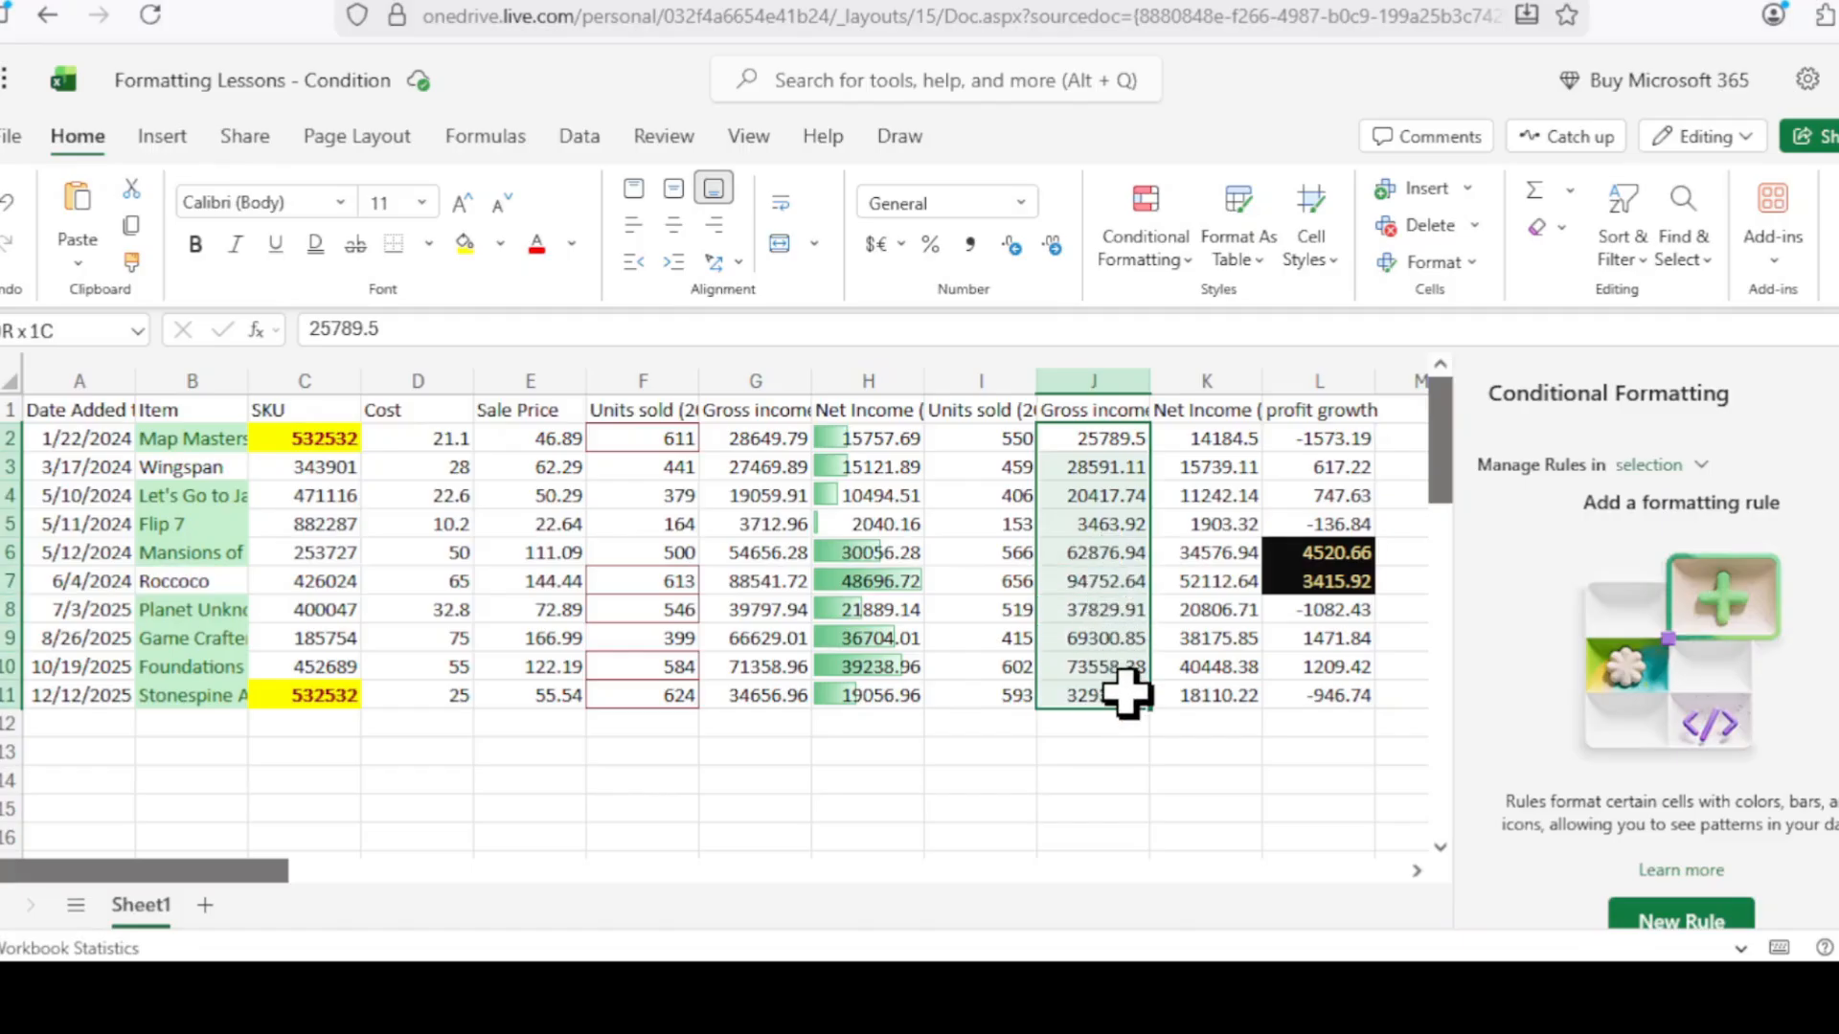
pyautogui.click(1194, 262)
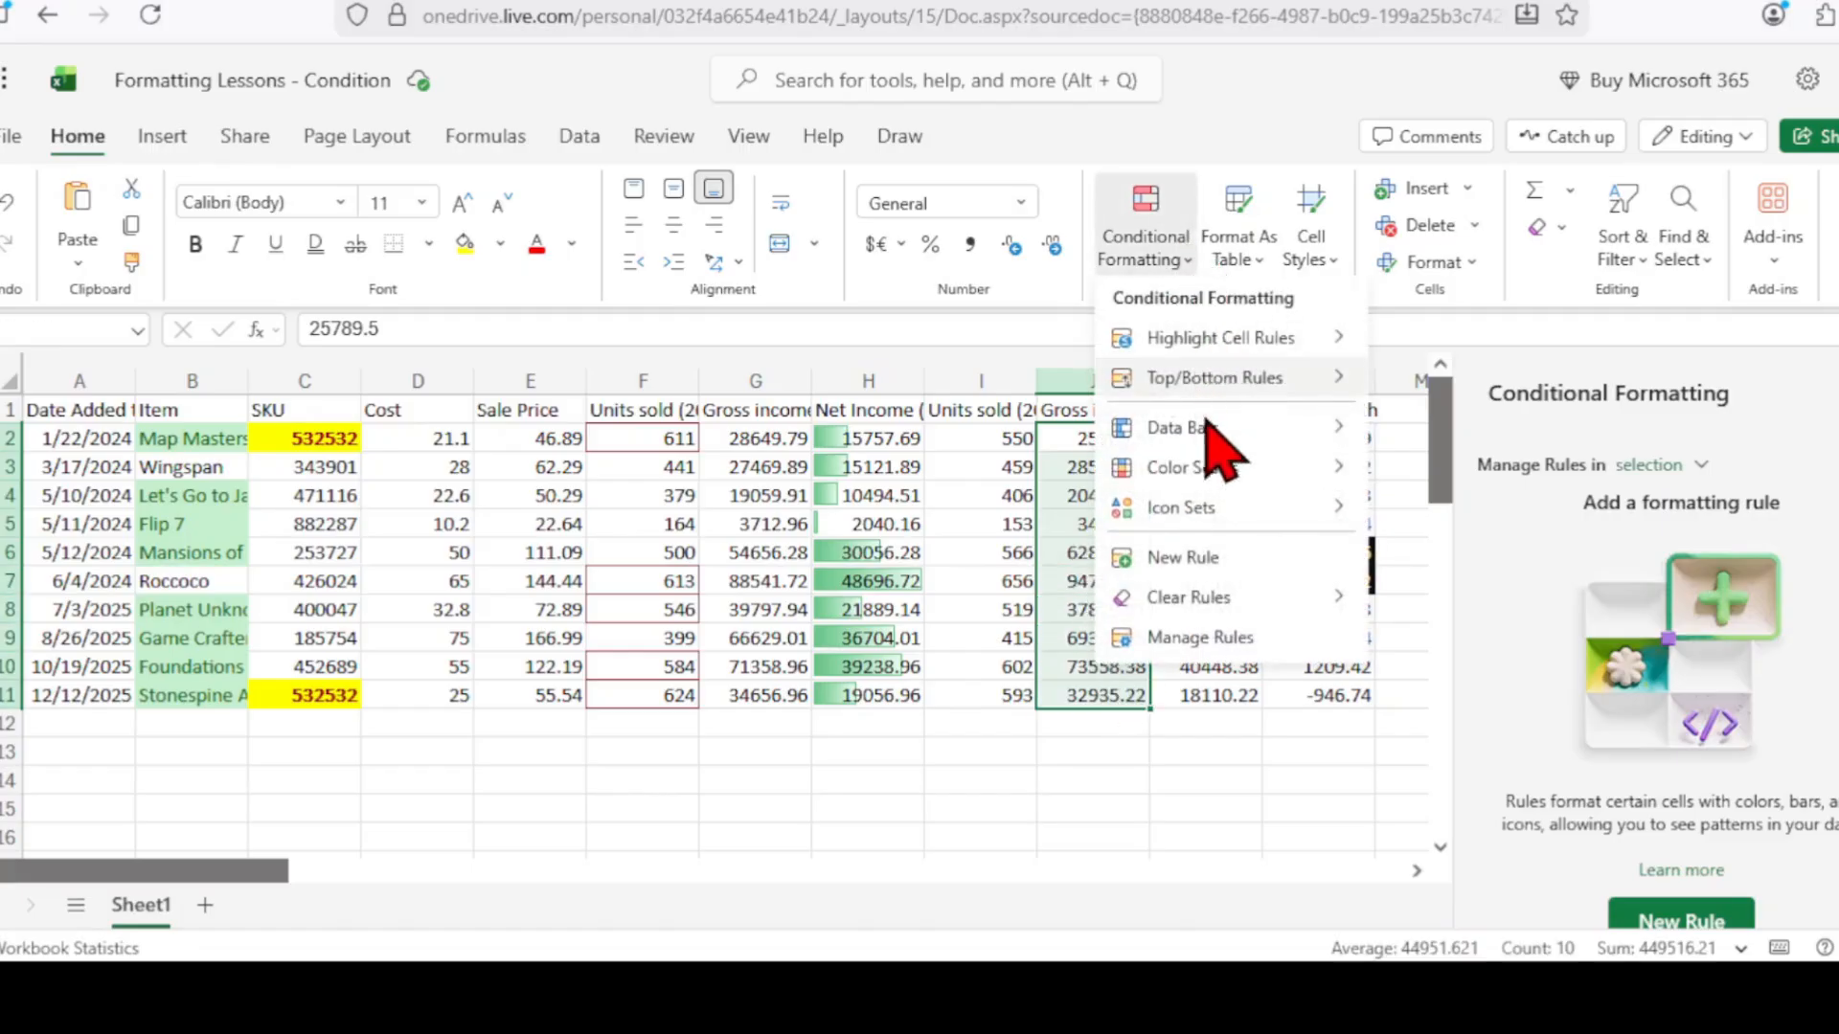
pyautogui.moveTo(1230, 471)
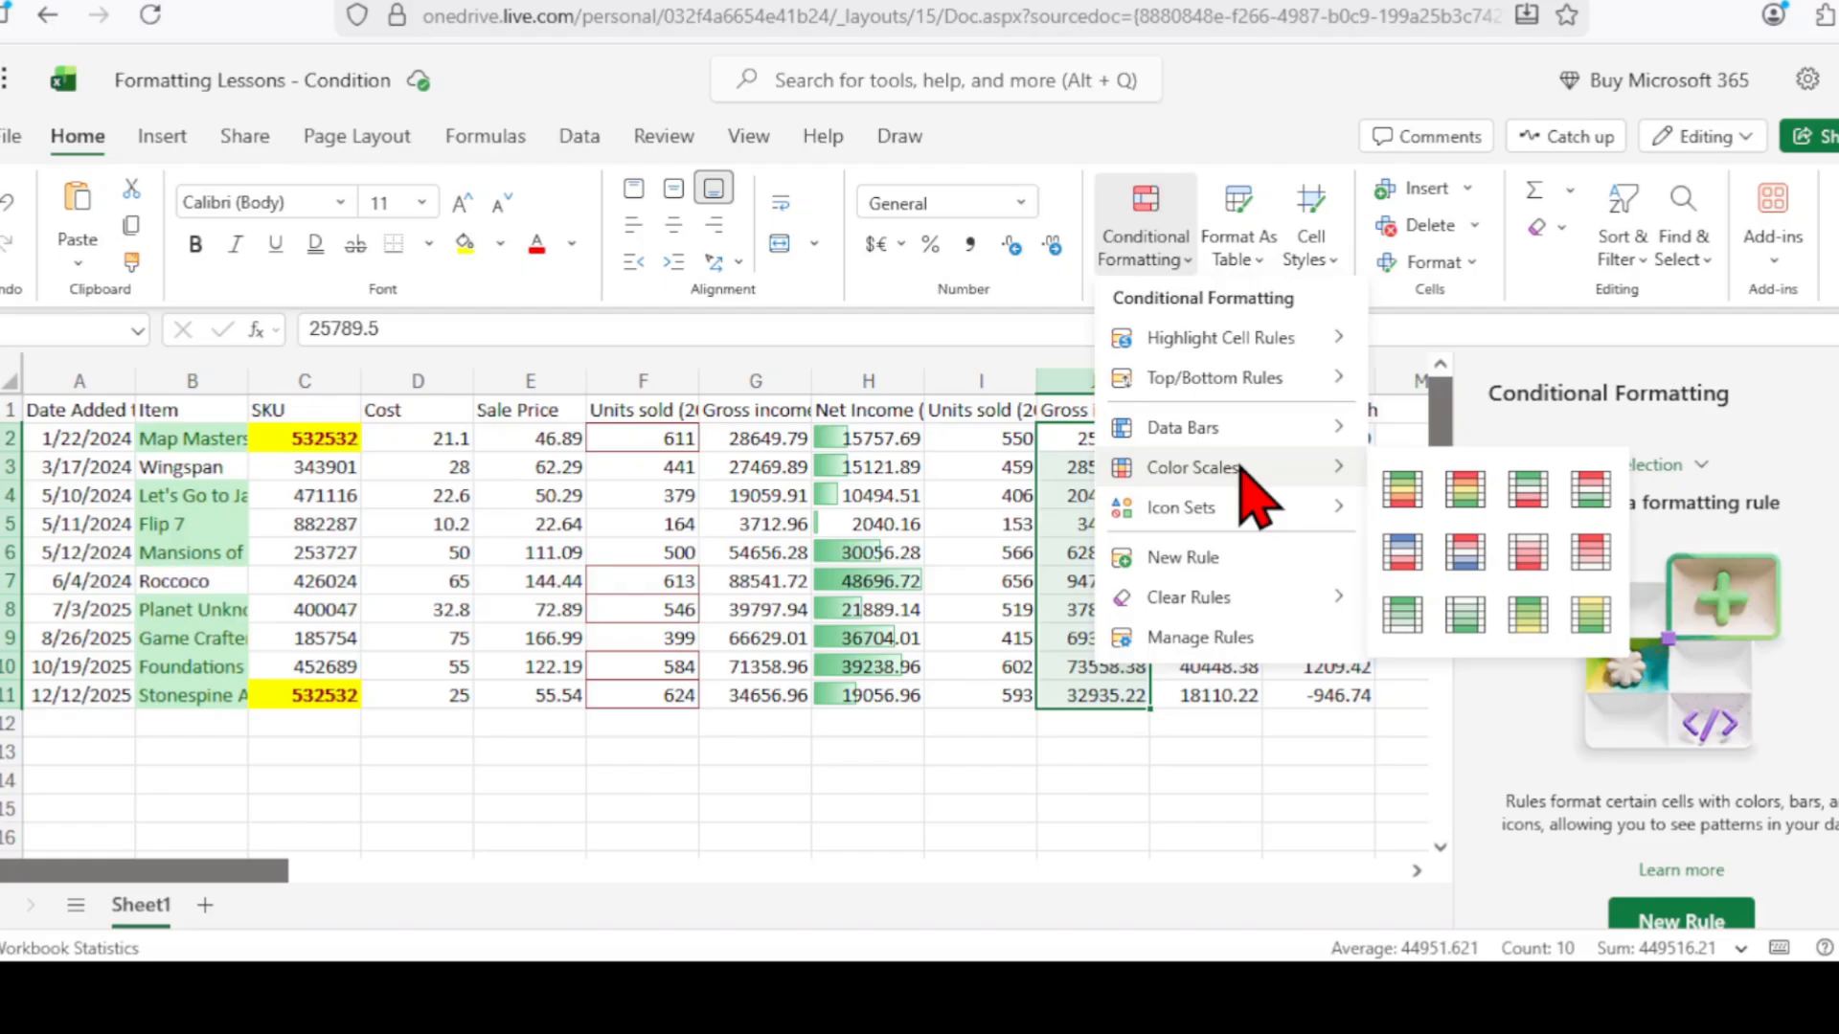
pyautogui.click(1400, 491)
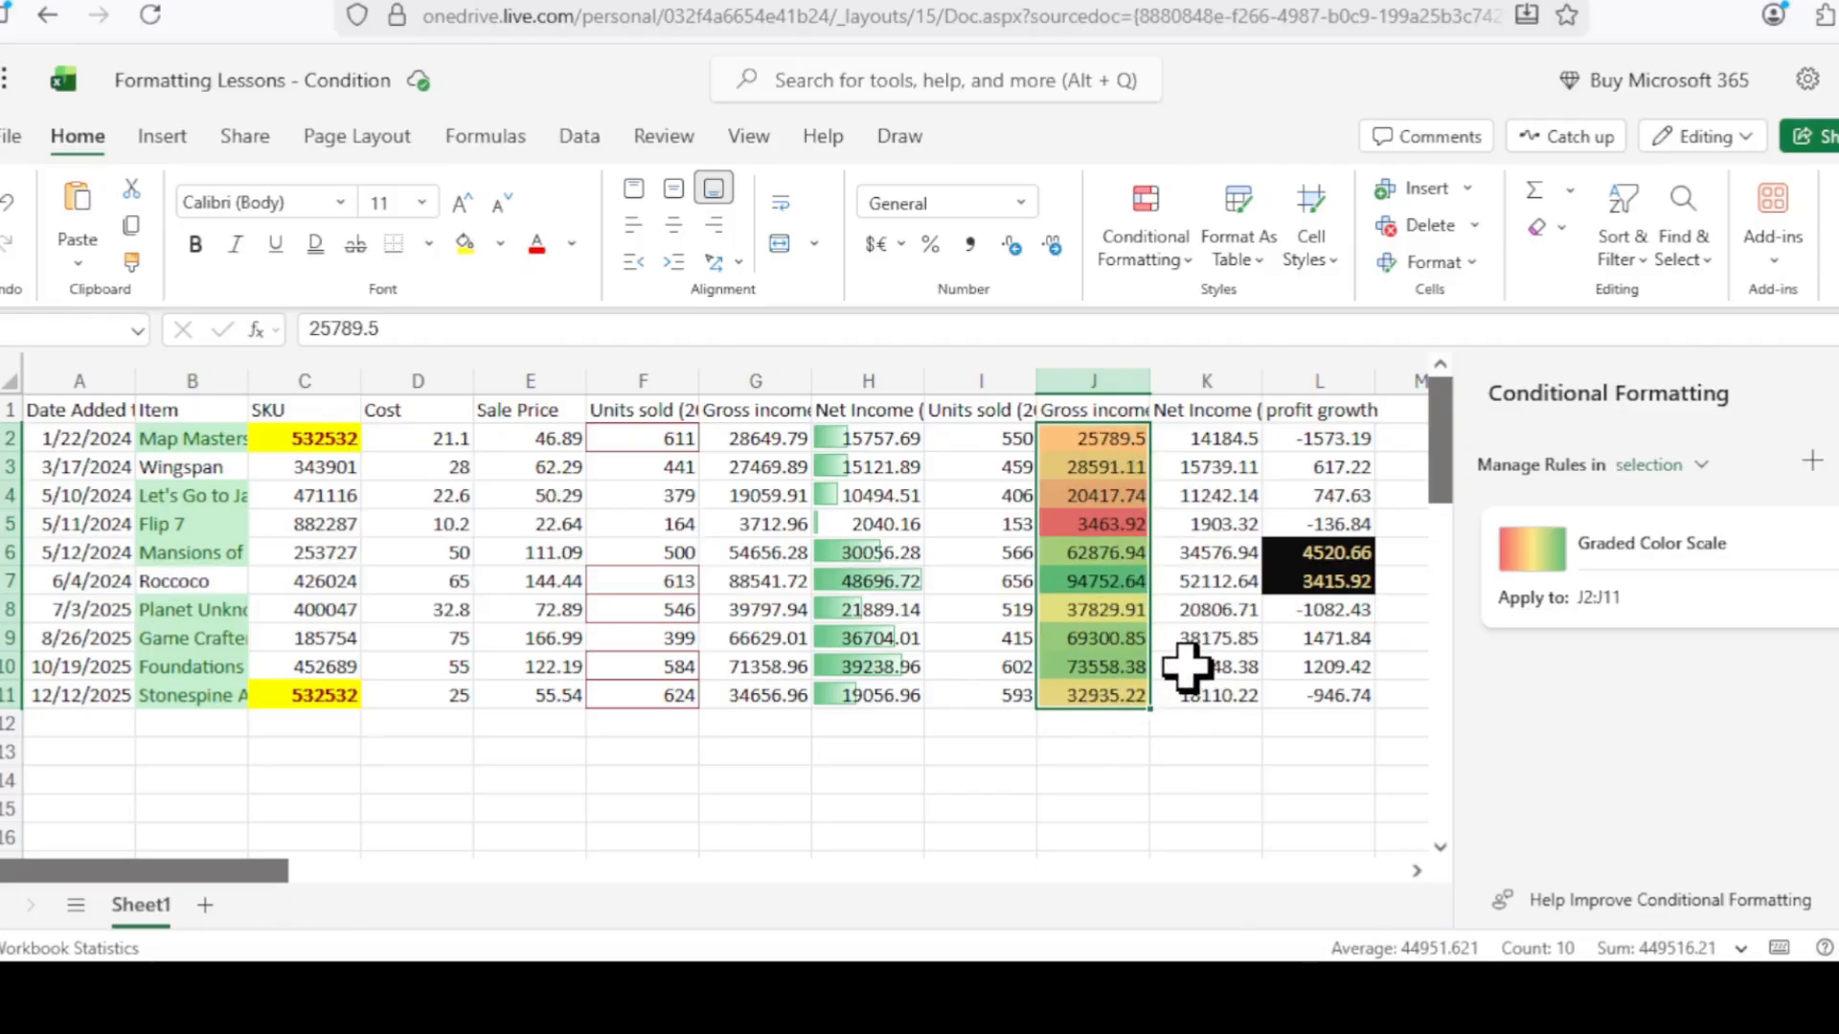
pyautogui.click(1116, 525)
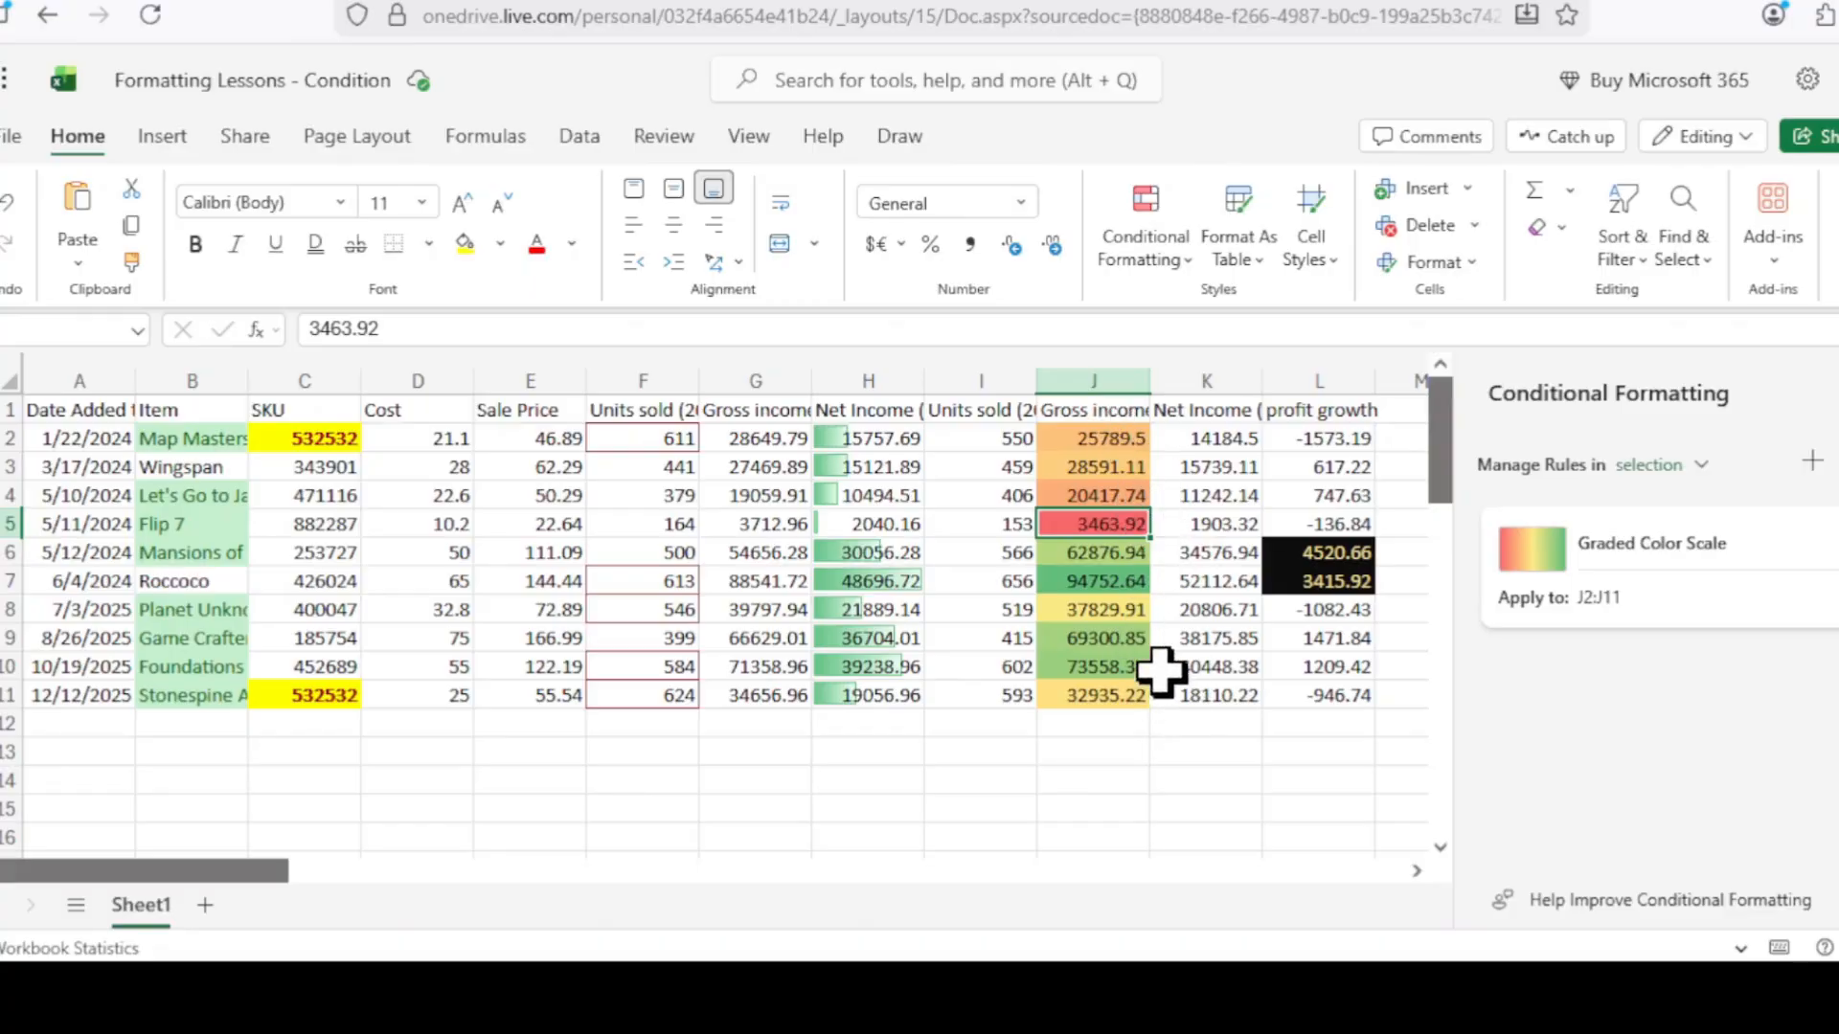
pyautogui.click(1114, 583)
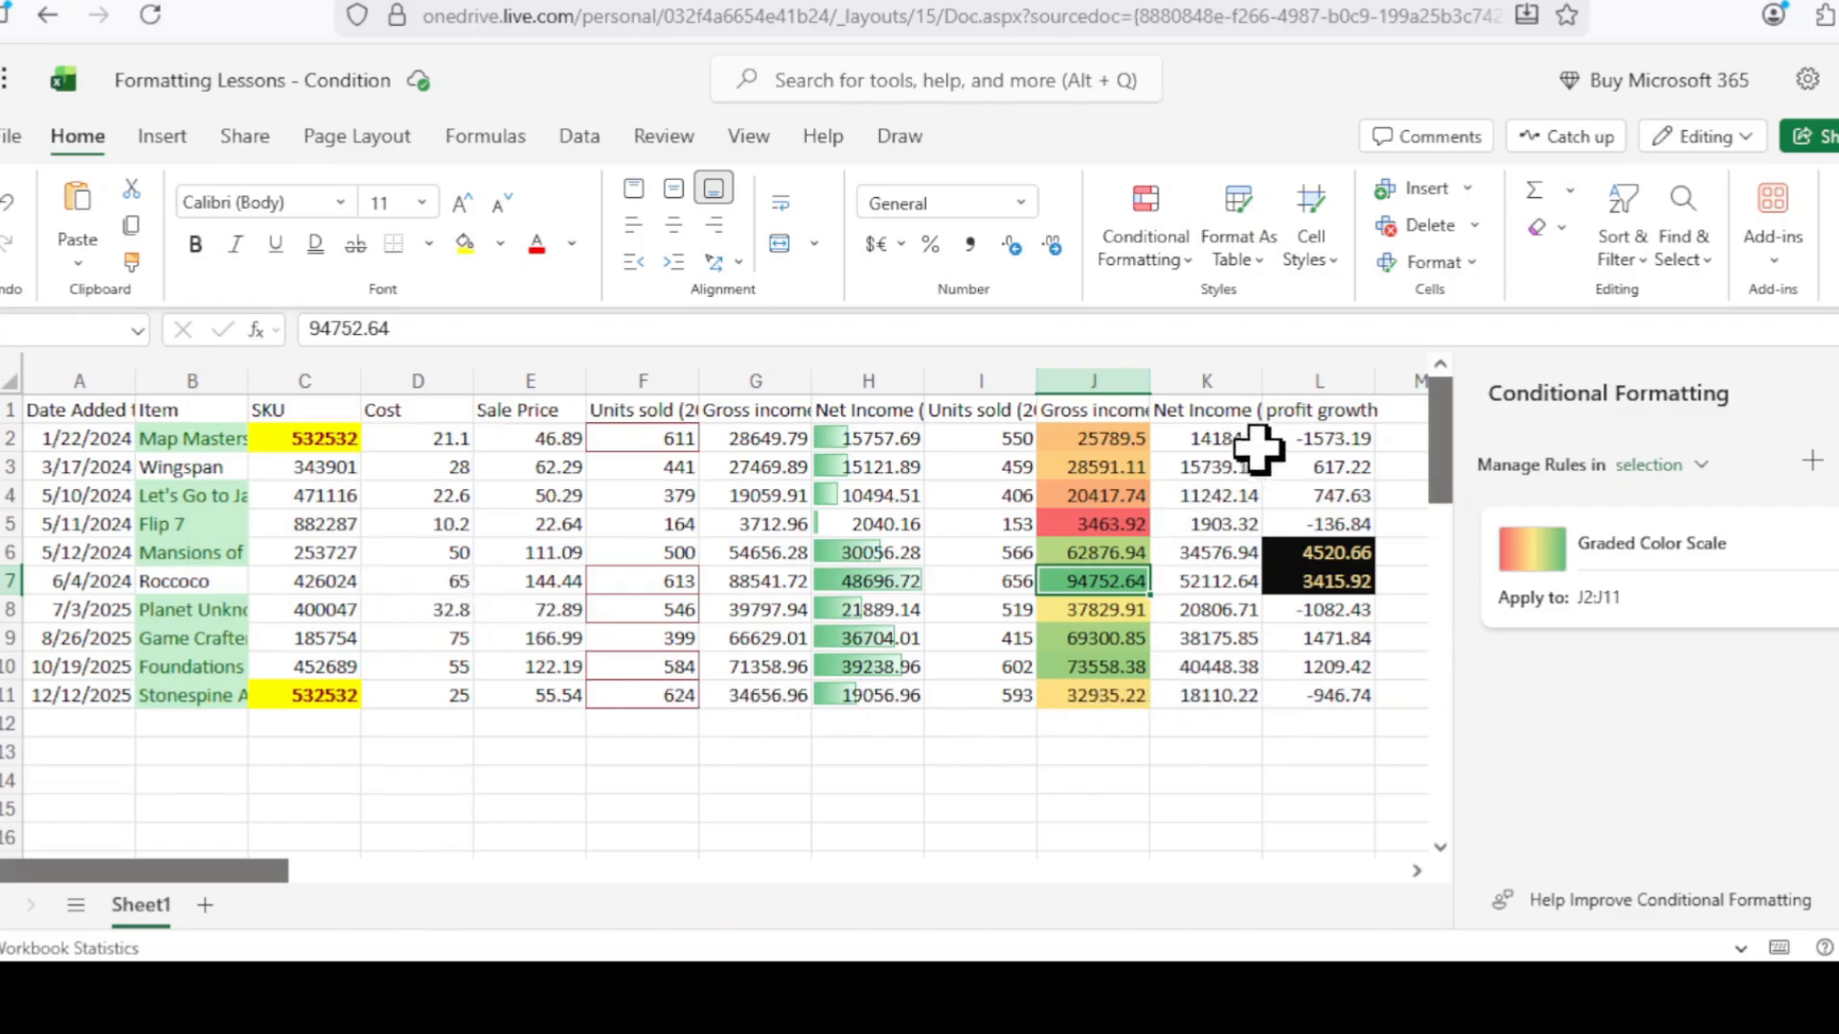
# Add the 3 Flags icon set to K2:K11.
pyautogui.moveTo(1238, 437); pyautogui.dragTo(1222, 684)
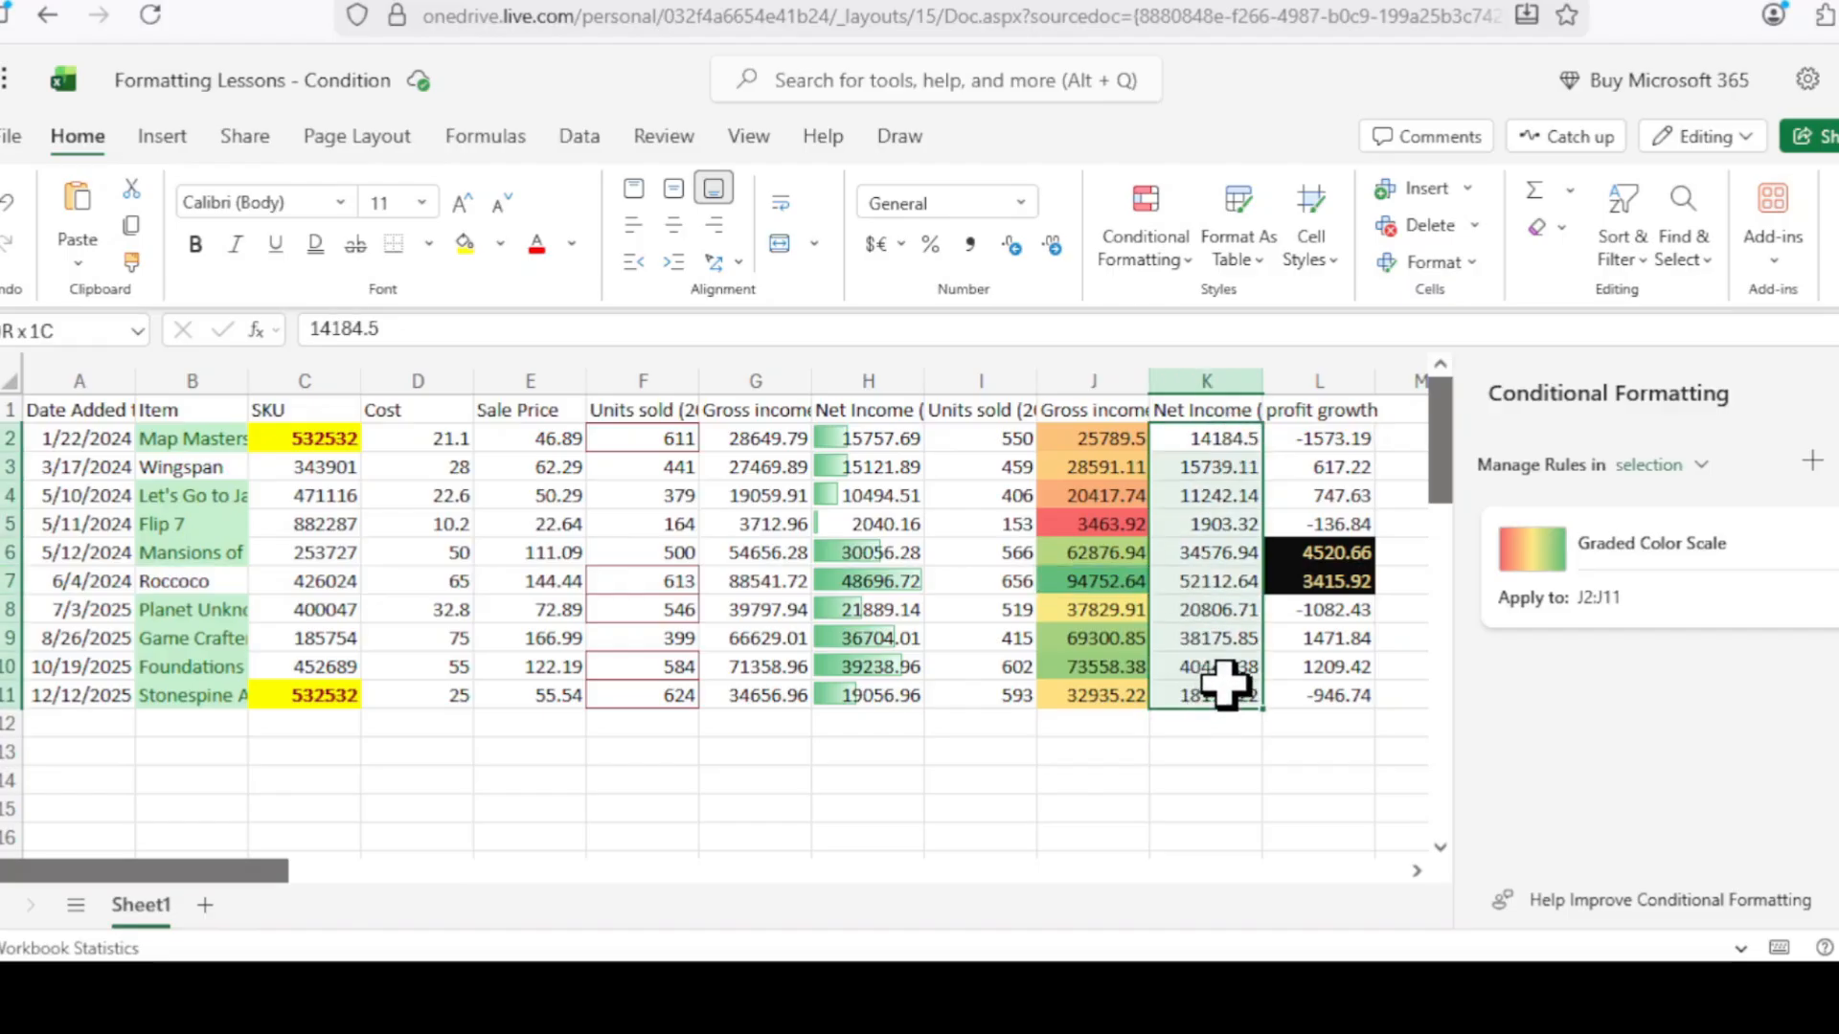
pyautogui.click(1154, 254)
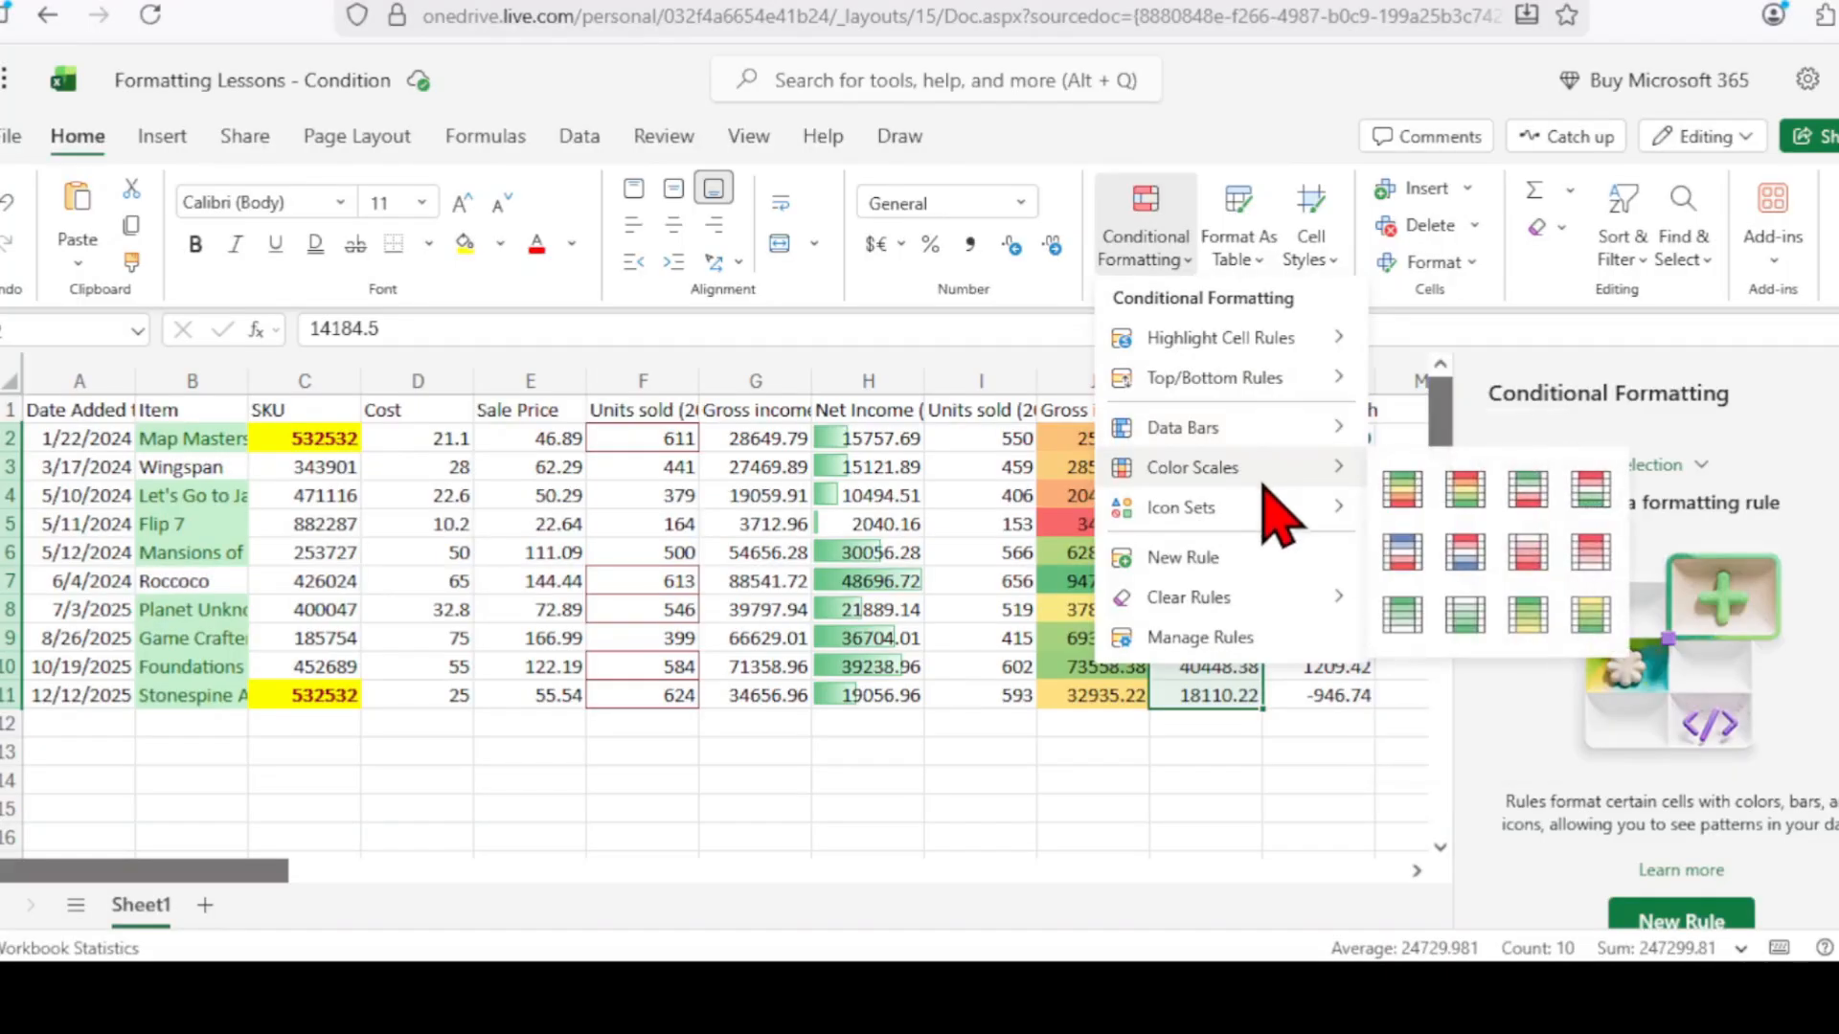
pyautogui.moveTo(1273, 513)
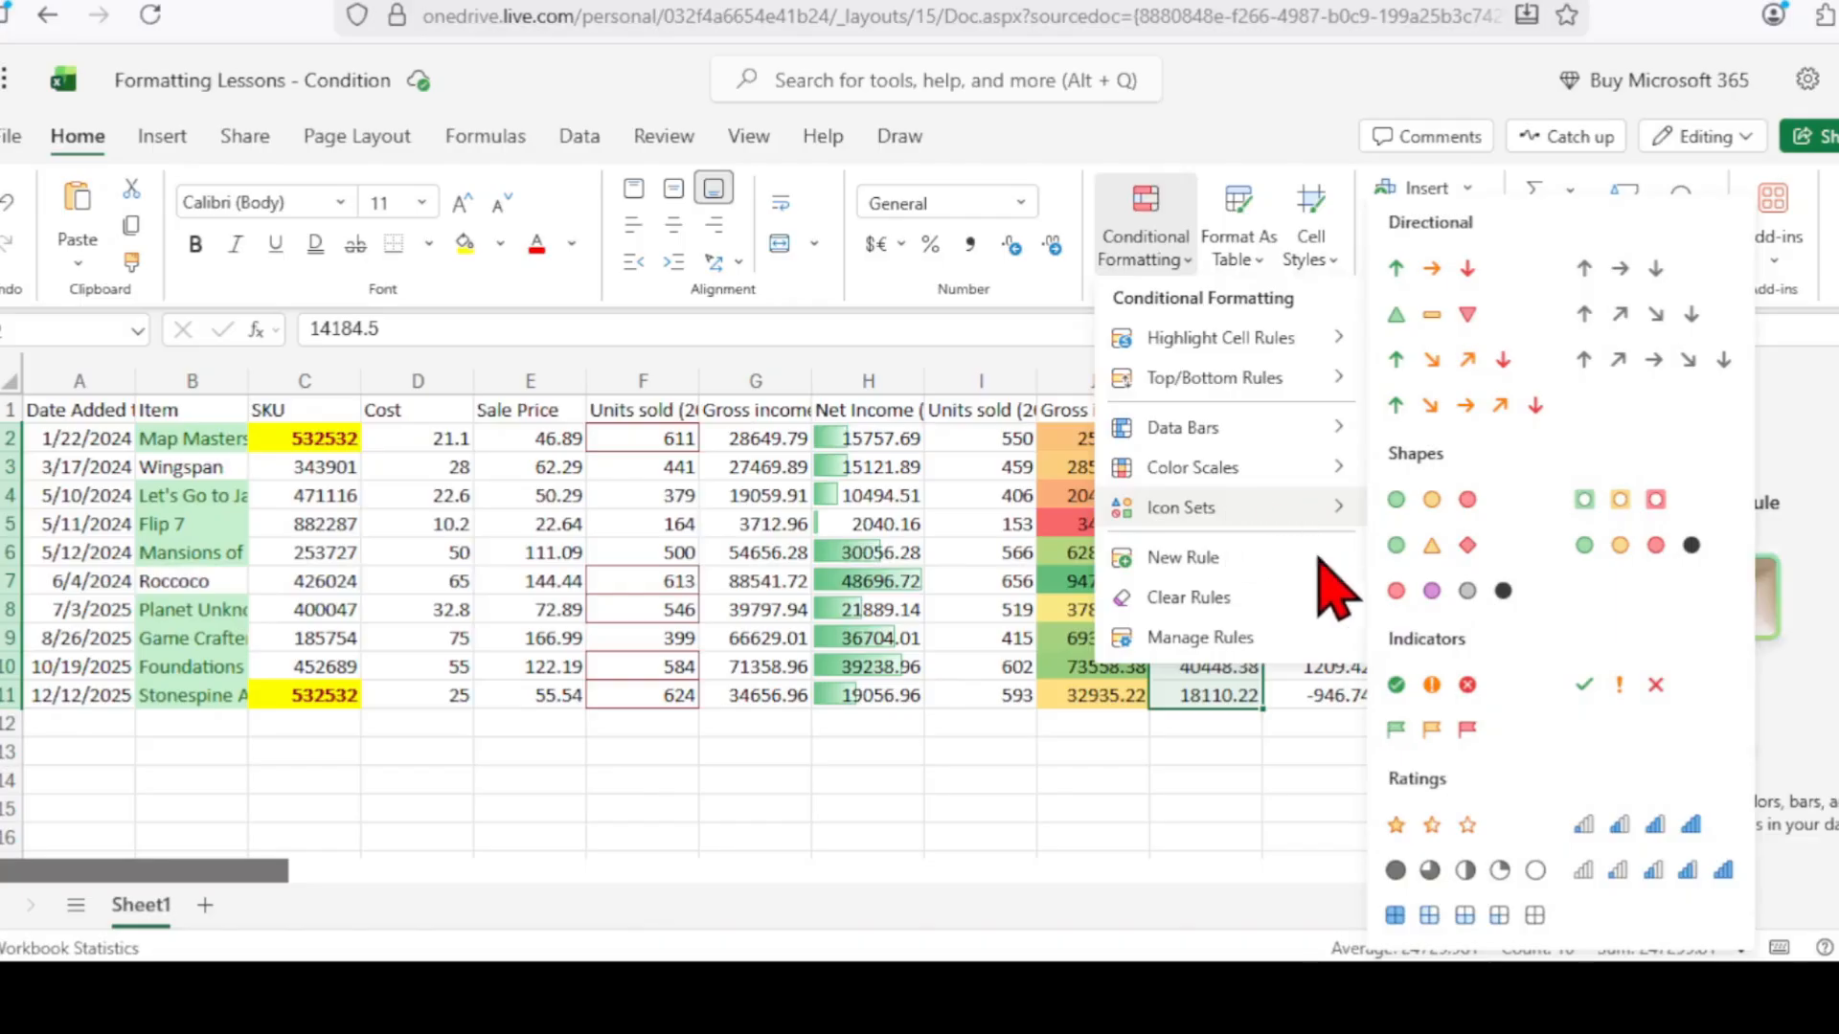
pyautogui.click(1430, 752)
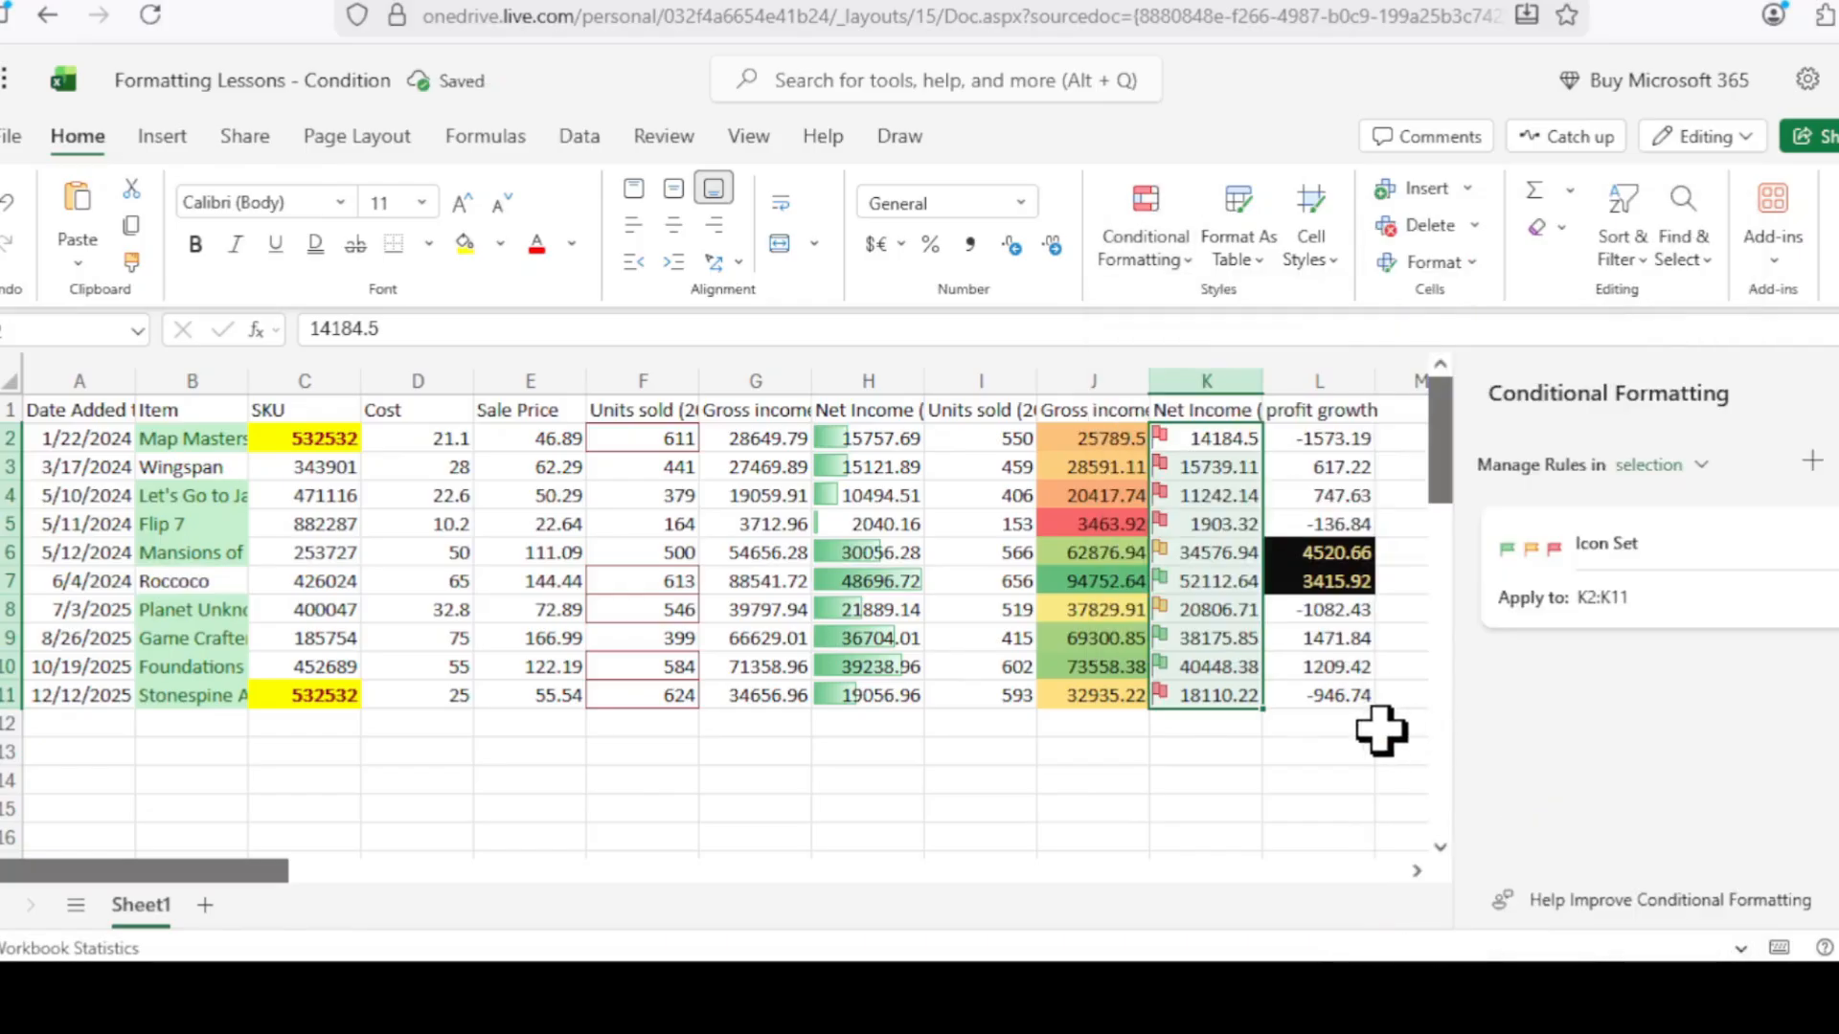
pyautogui.click(1269, 795)
# Step through the flagged values K7 to K11, then select empty cell K15.
pyautogui.click(1219, 582)
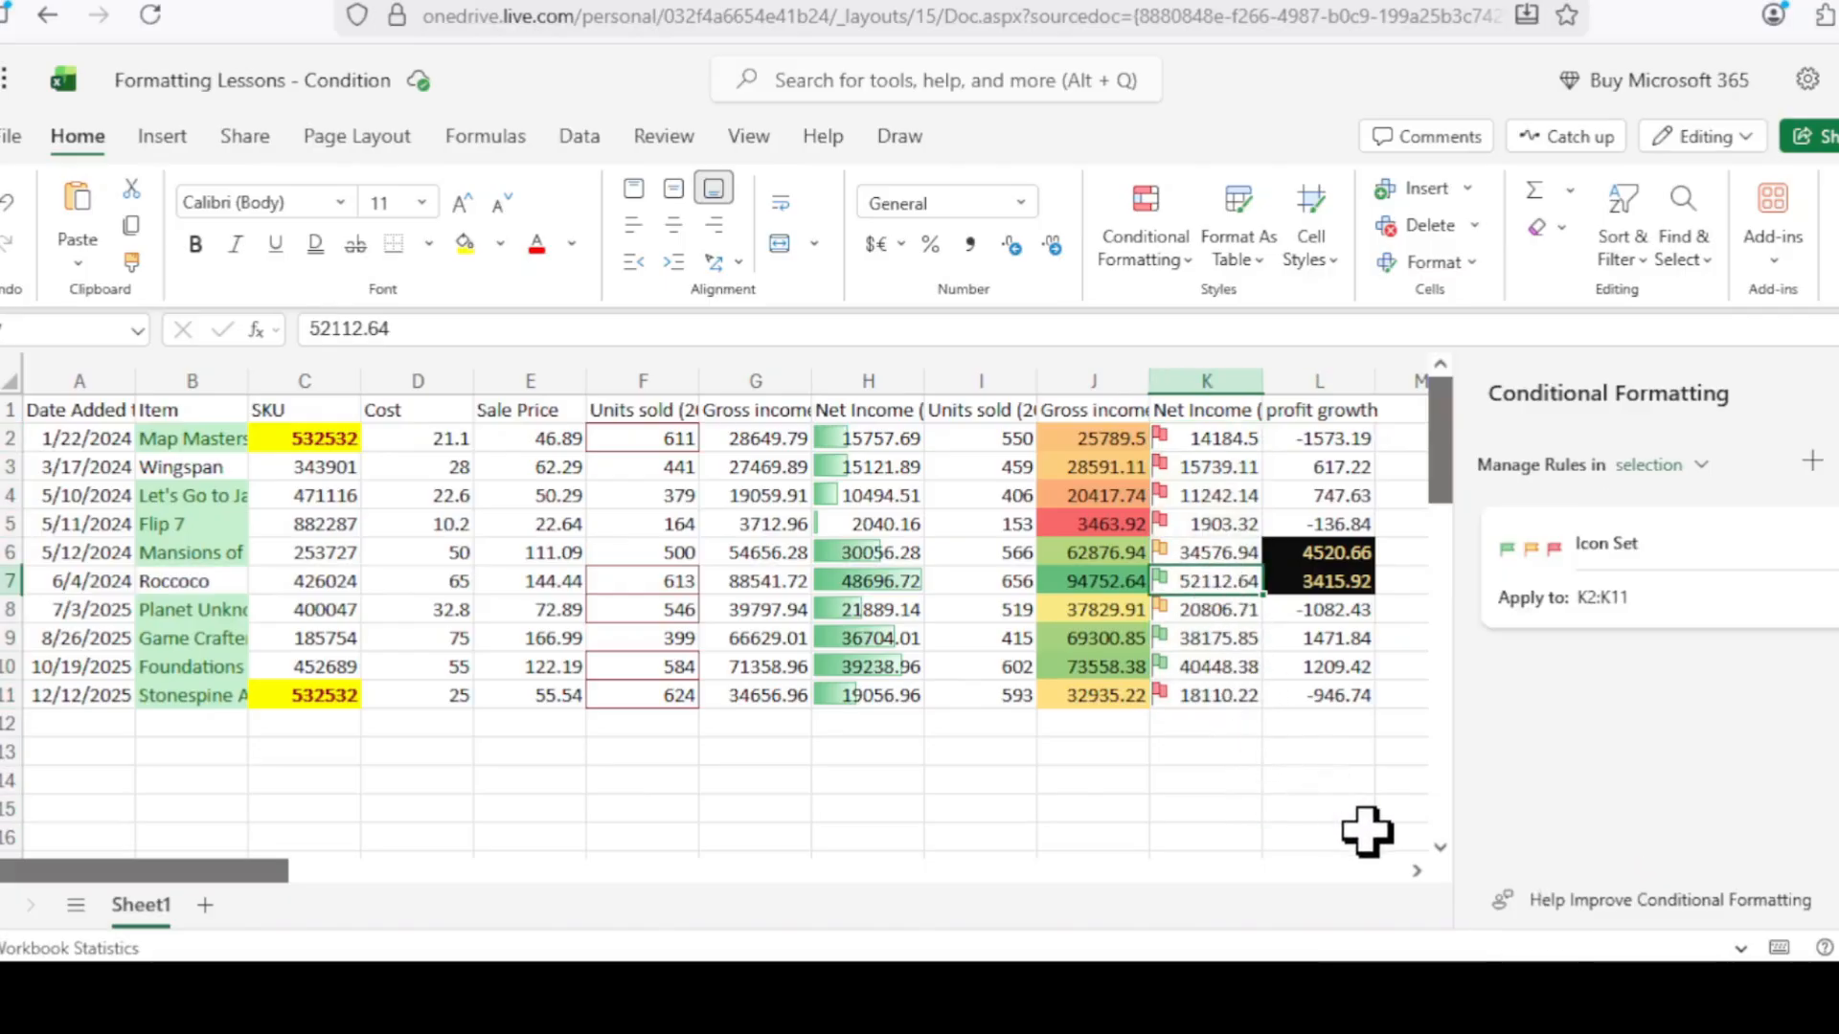
pyautogui.press('Down')
pyautogui.press('Down')
pyautogui.press('Down')
pyautogui.press('Up')
pyautogui.press('Up')
pyautogui.press('Up')
pyautogui.press('Up')
pyautogui.press('Up')
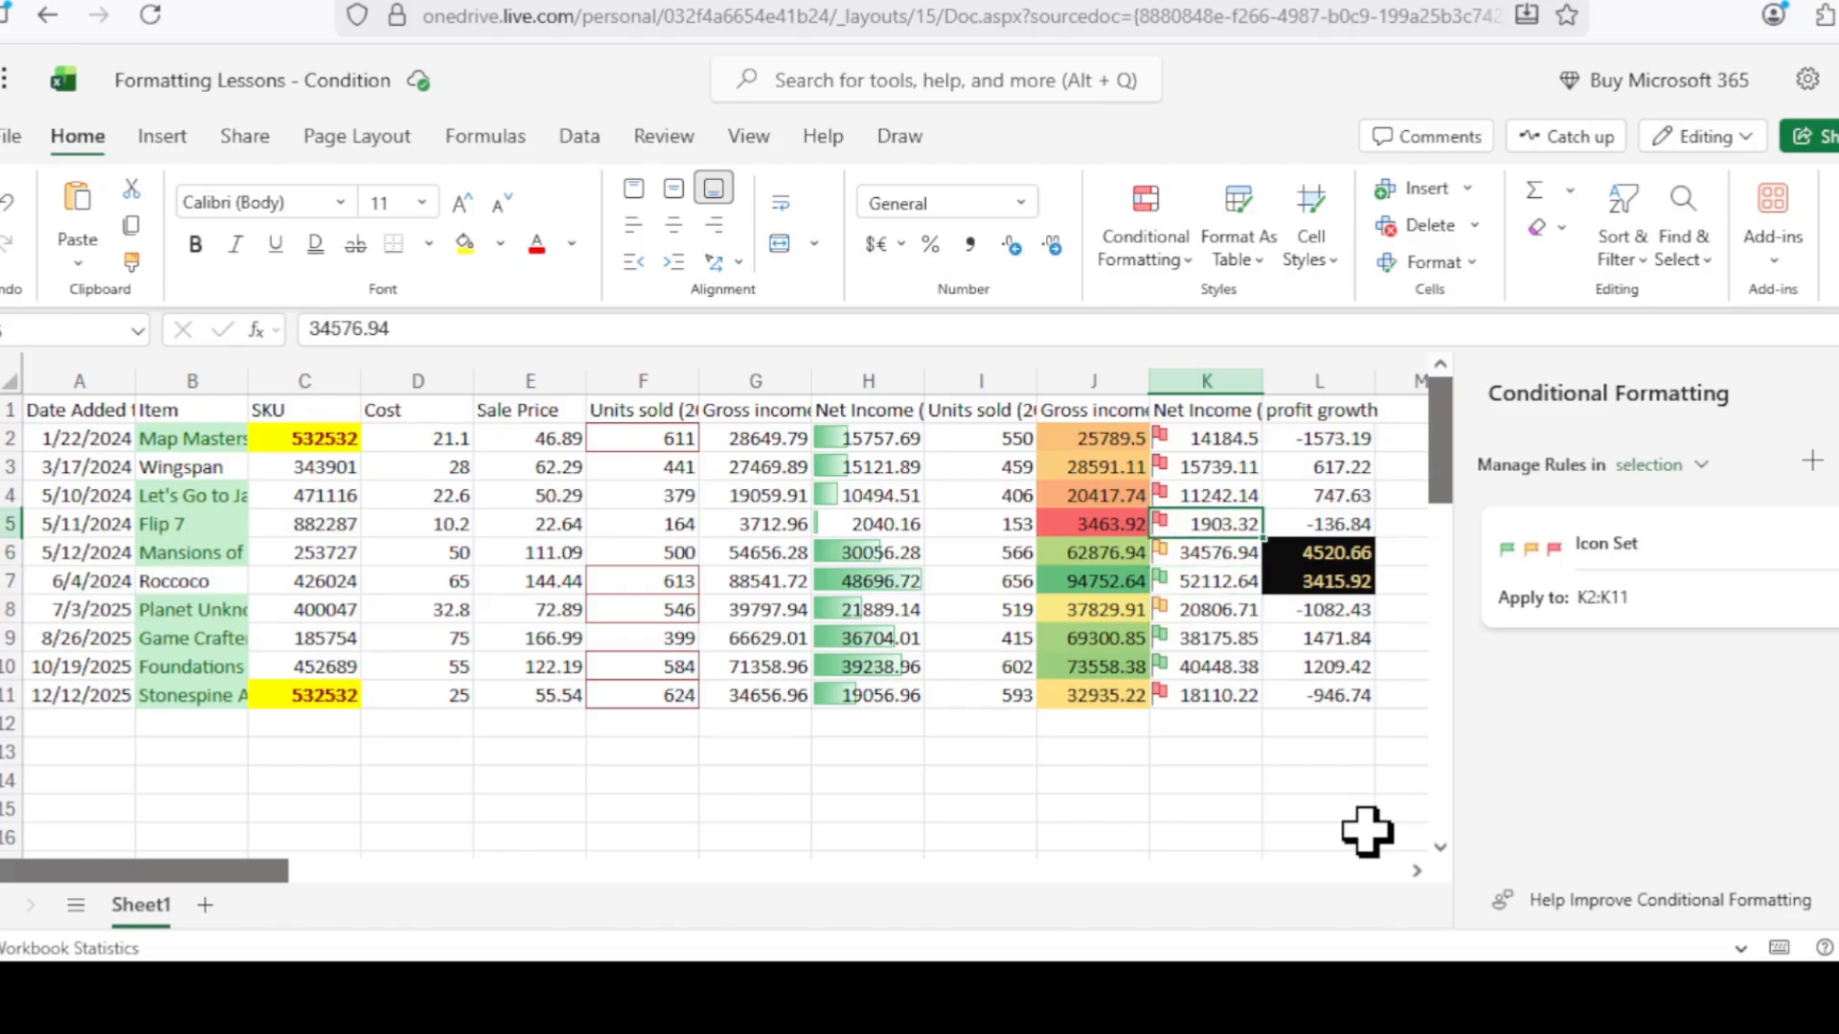
pyautogui.press('Up')
pyautogui.press('Up')
pyautogui.press('Up')
pyautogui.press('Down')
pyautogui.press('Down')
pyautogui.press('Down')
pyautogui.press('Down')
pyautogui.press('Down')
pyautogui.press('Down')
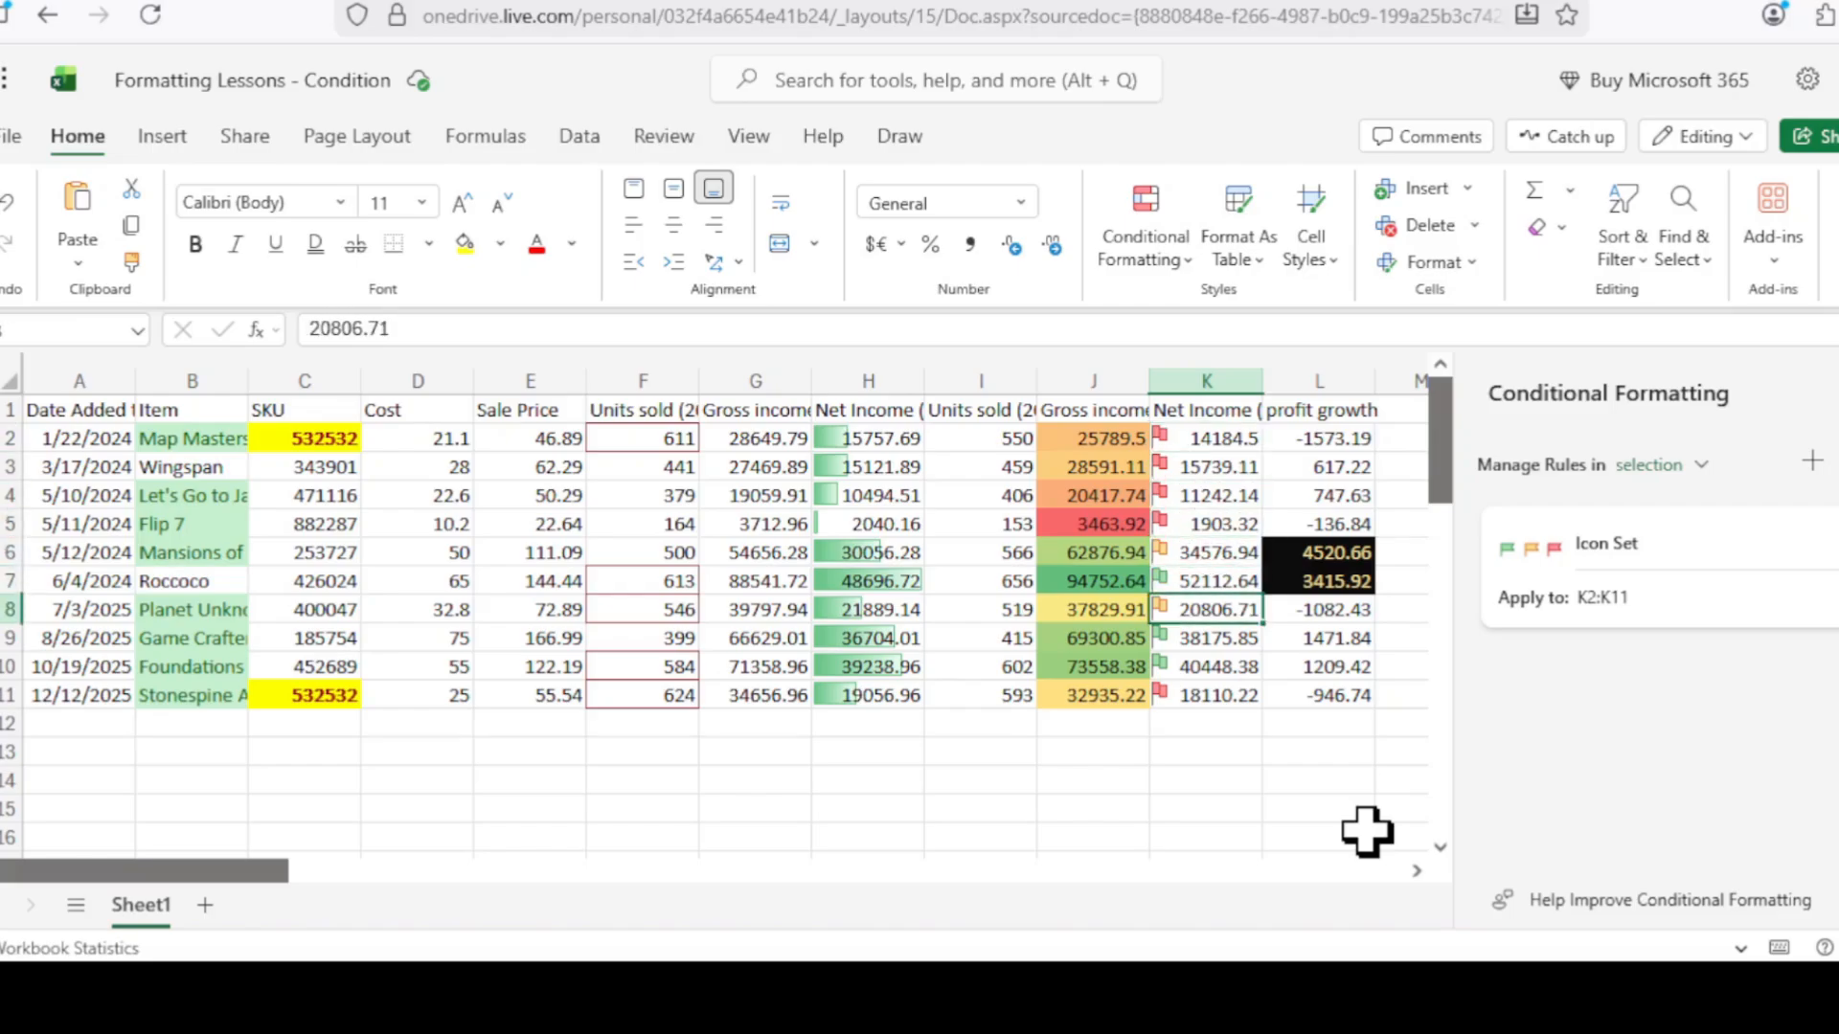
pyautogui.press('Down')
pyautogui.press('Down')
pyautogui.press('Down')
pyautogui.press('Up')
pyautogui.press('Up')
pyautogui.press('Up')
pyautogui.press('Up')
pyautogui.press('Up')
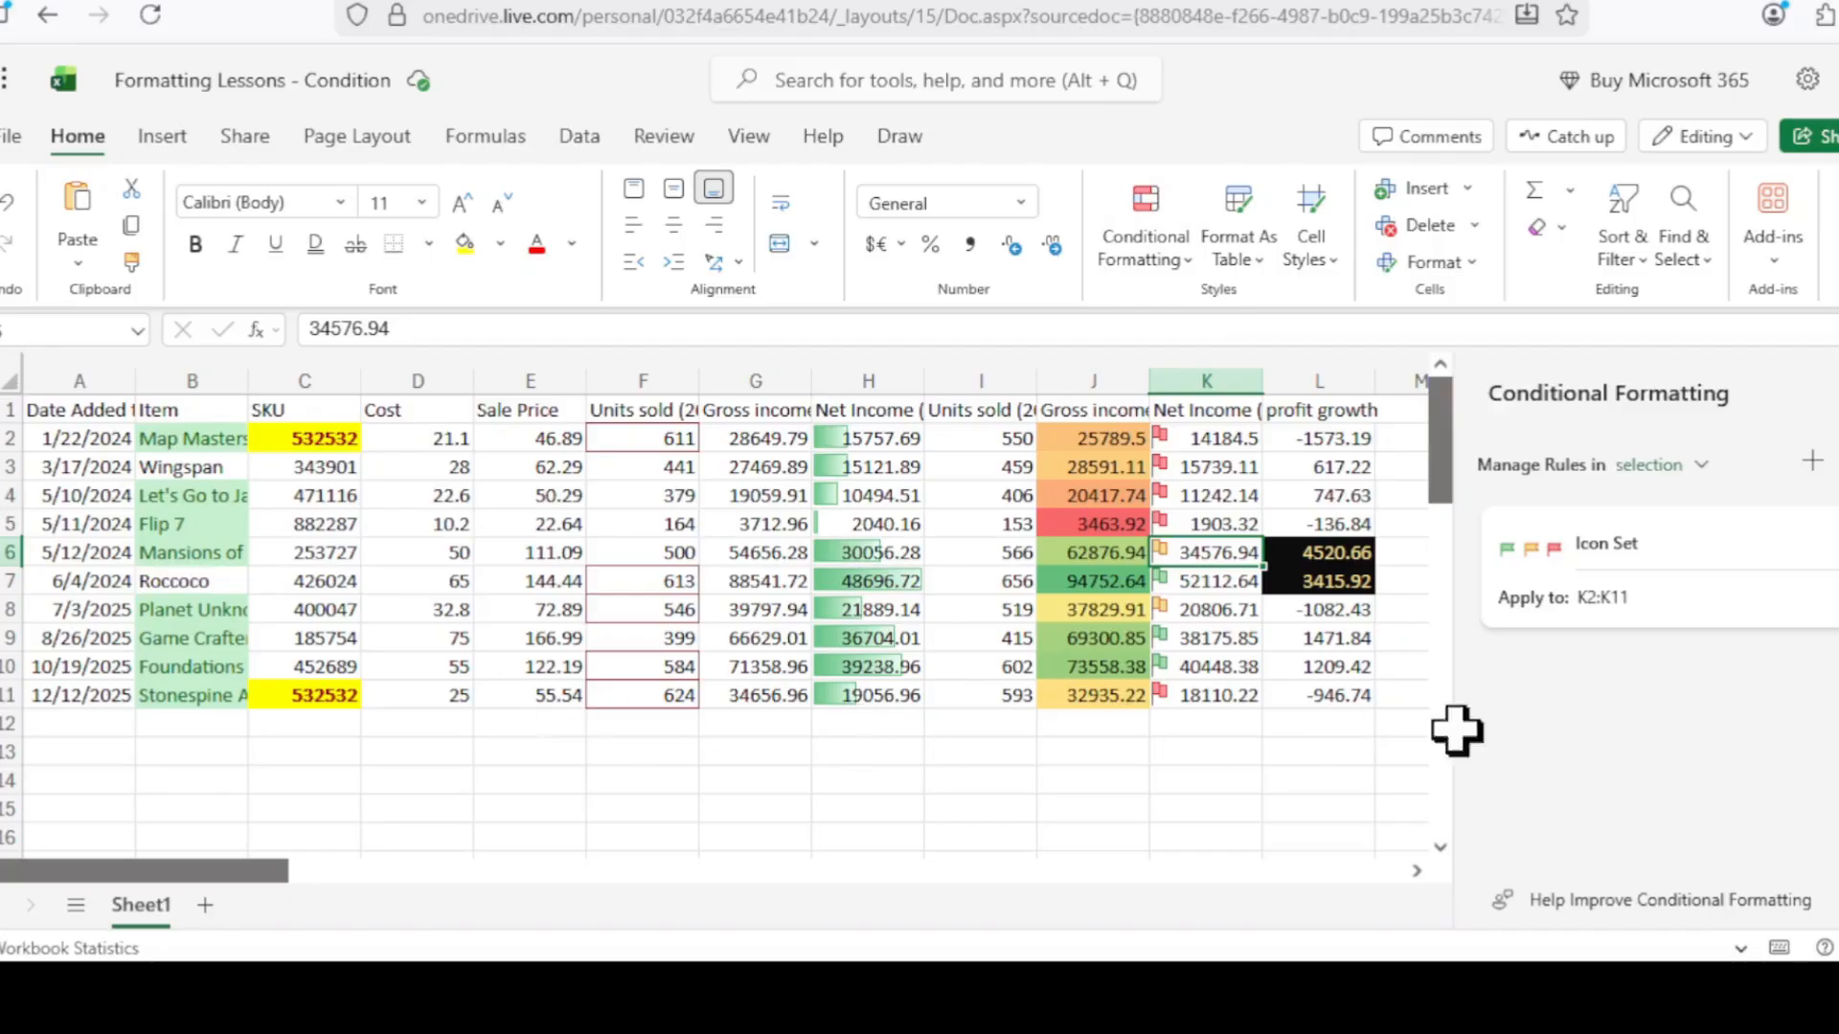
pyautogui.click(1228, 811)
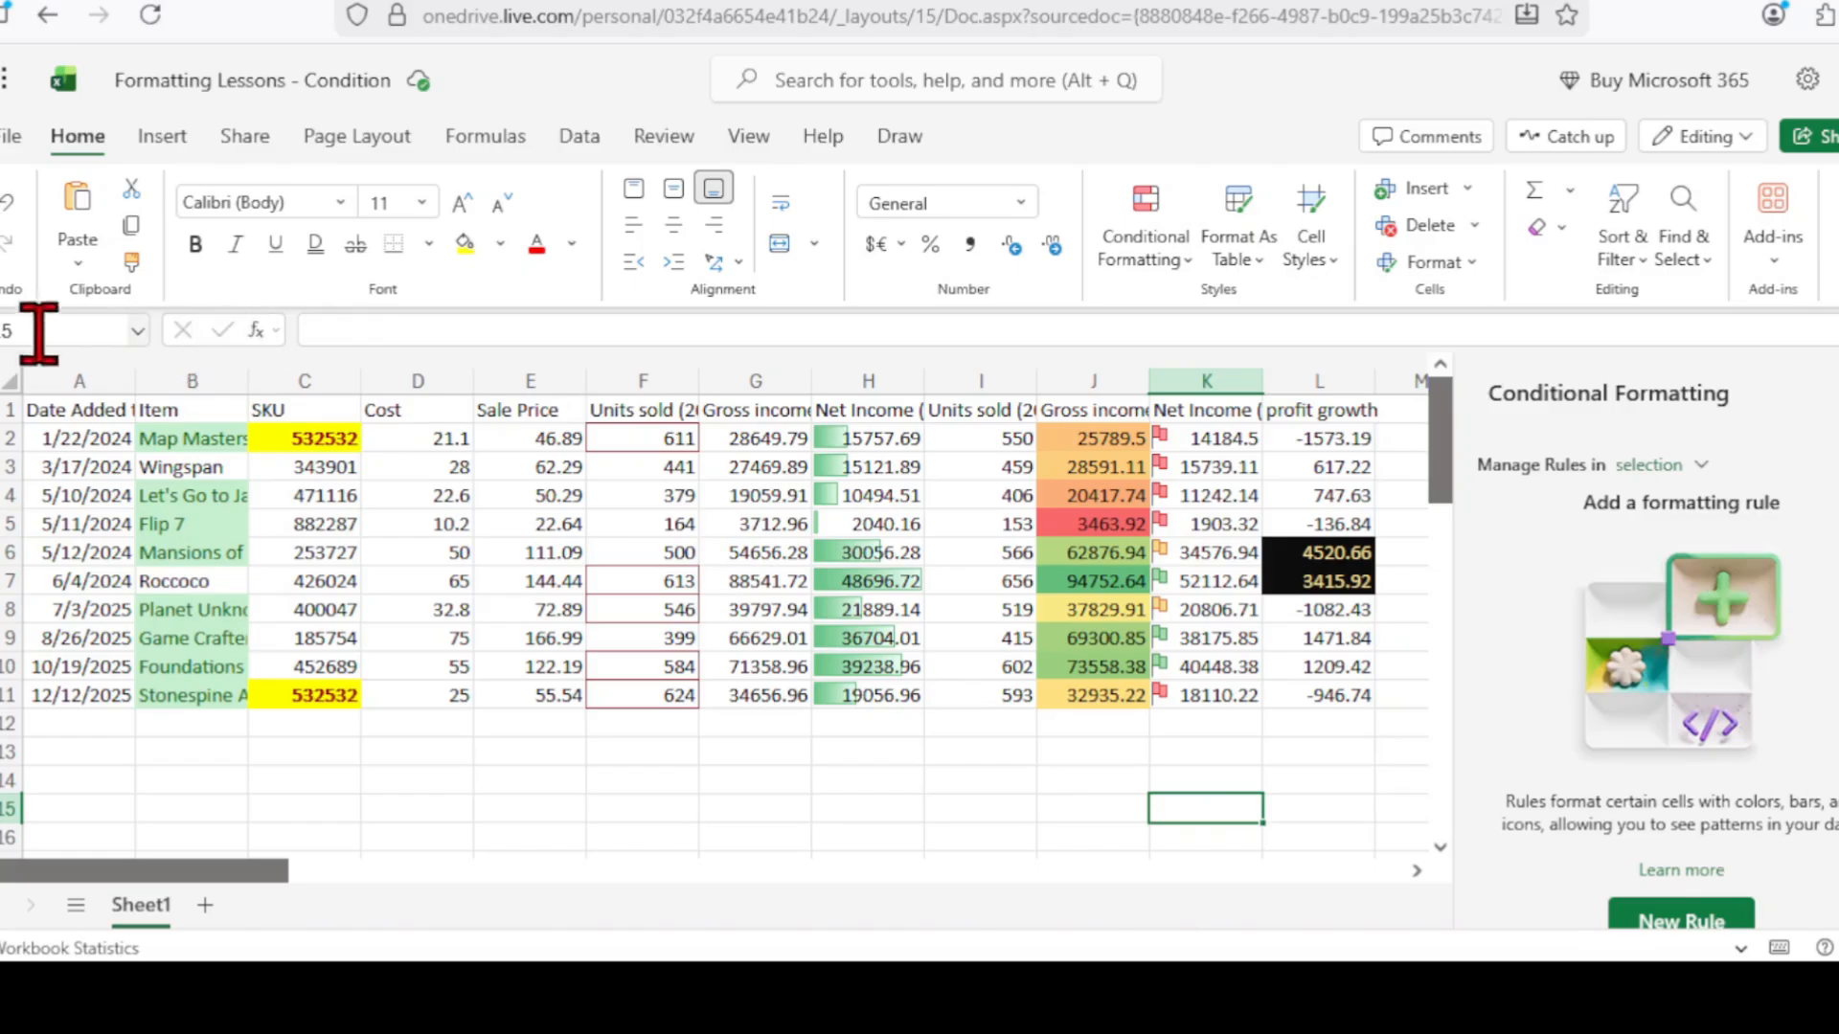
# Select the whole sheet and list conditional formatting rules for 'this sheet'.
pyautogui.click(12, 373)
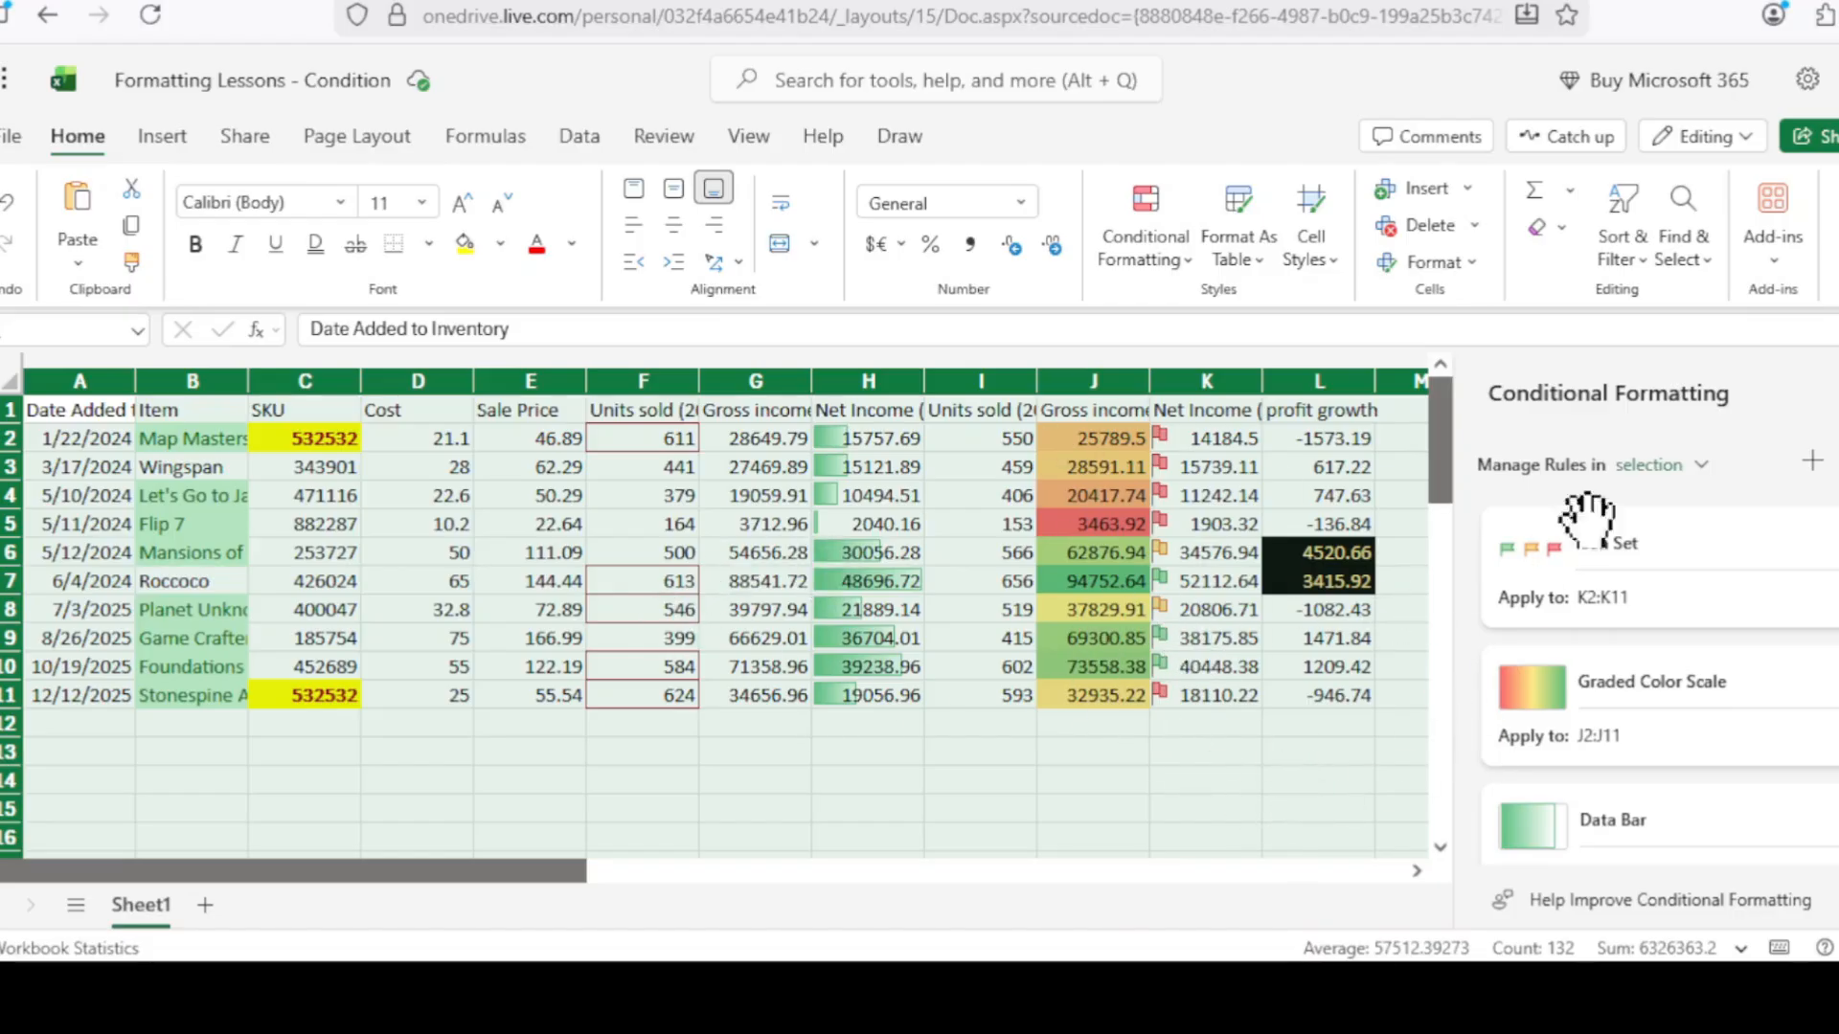
pyautogui.moveTo(1716, 546)
pyautogui.scroll(-5, 1744, 698)
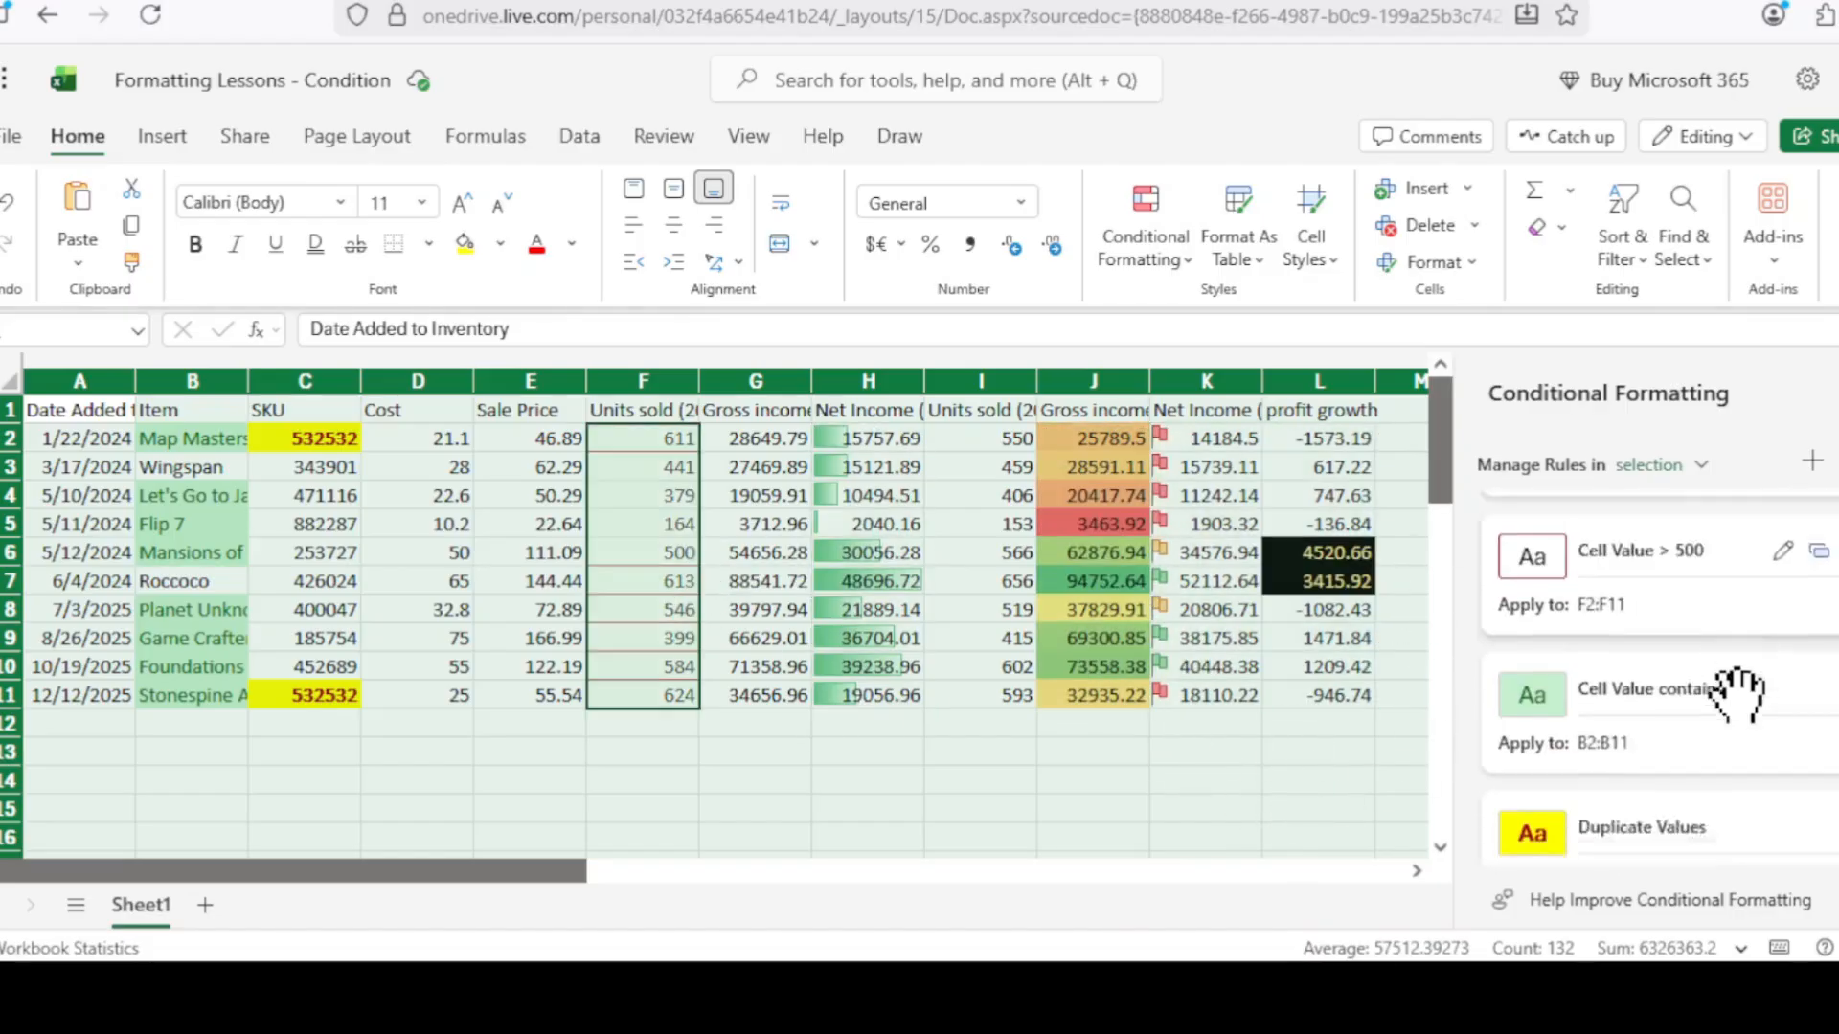
pyautogui.scroll(4, 1744, 709)
pyautogui.scroll(-3, 1756, 709)
pyautogui.scroll(5, 1756, 705)
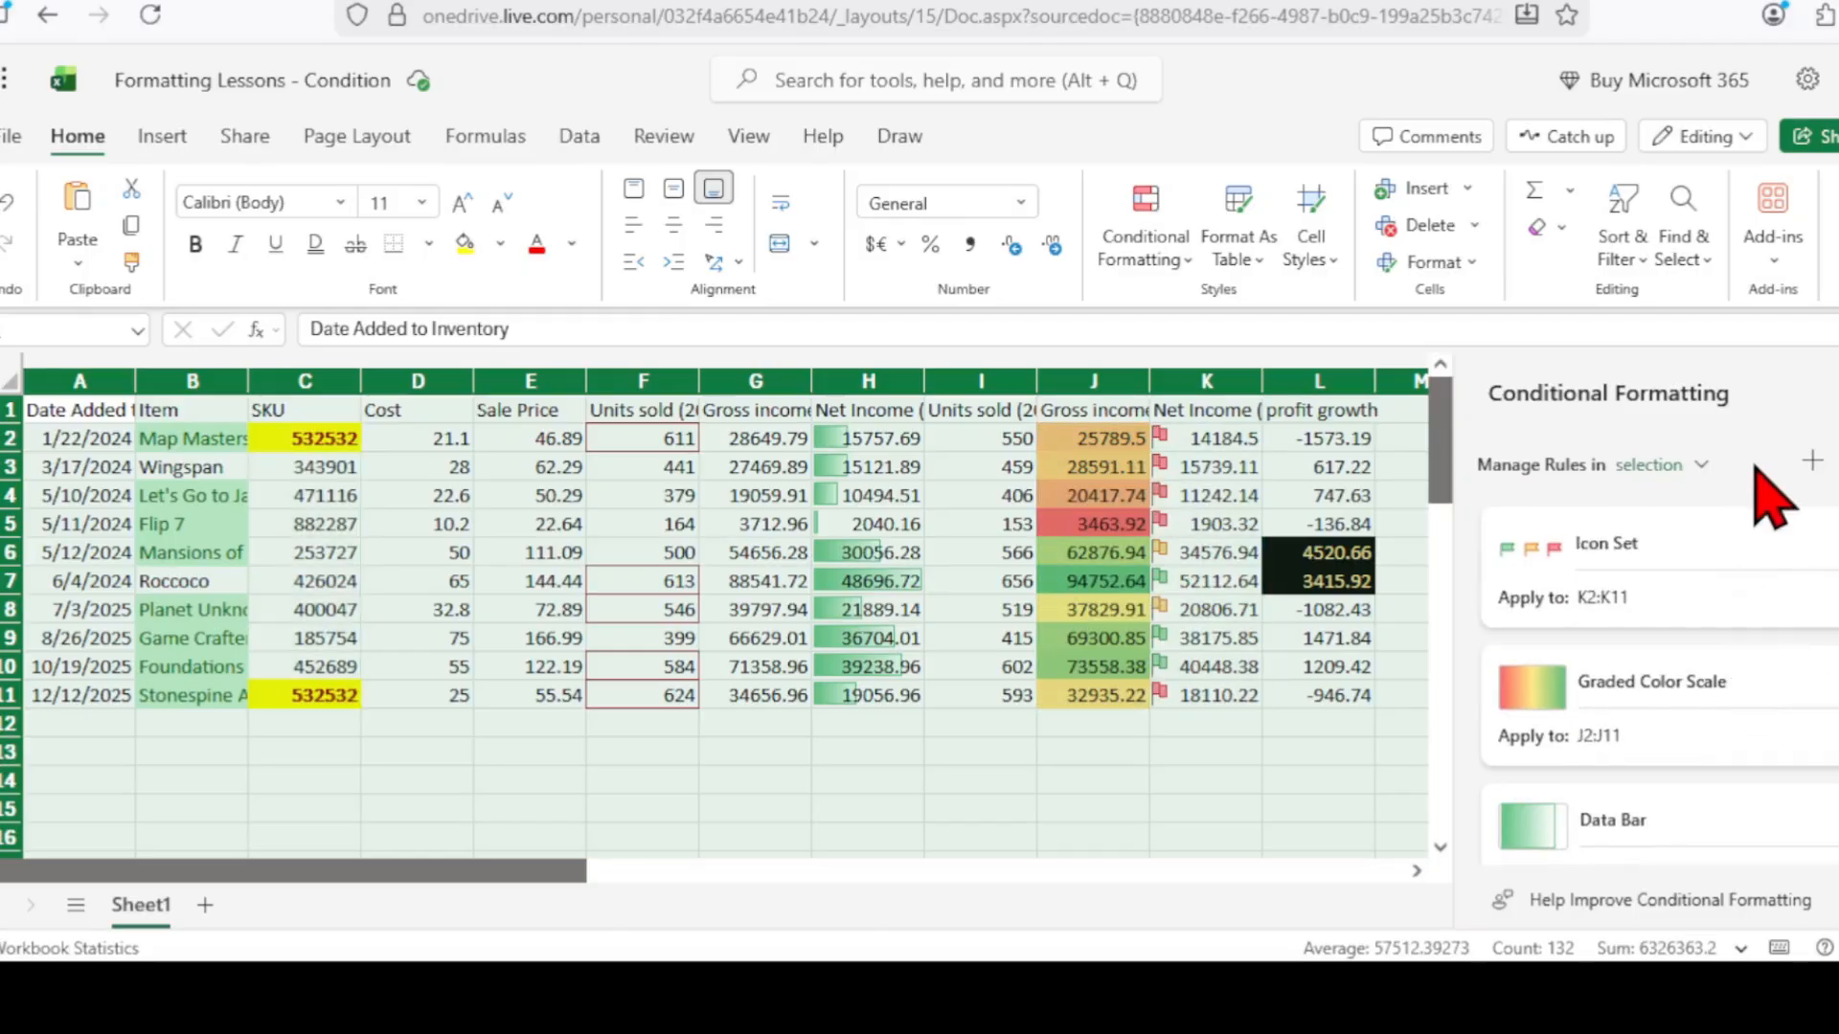
pyautogui.click(1701, 464)
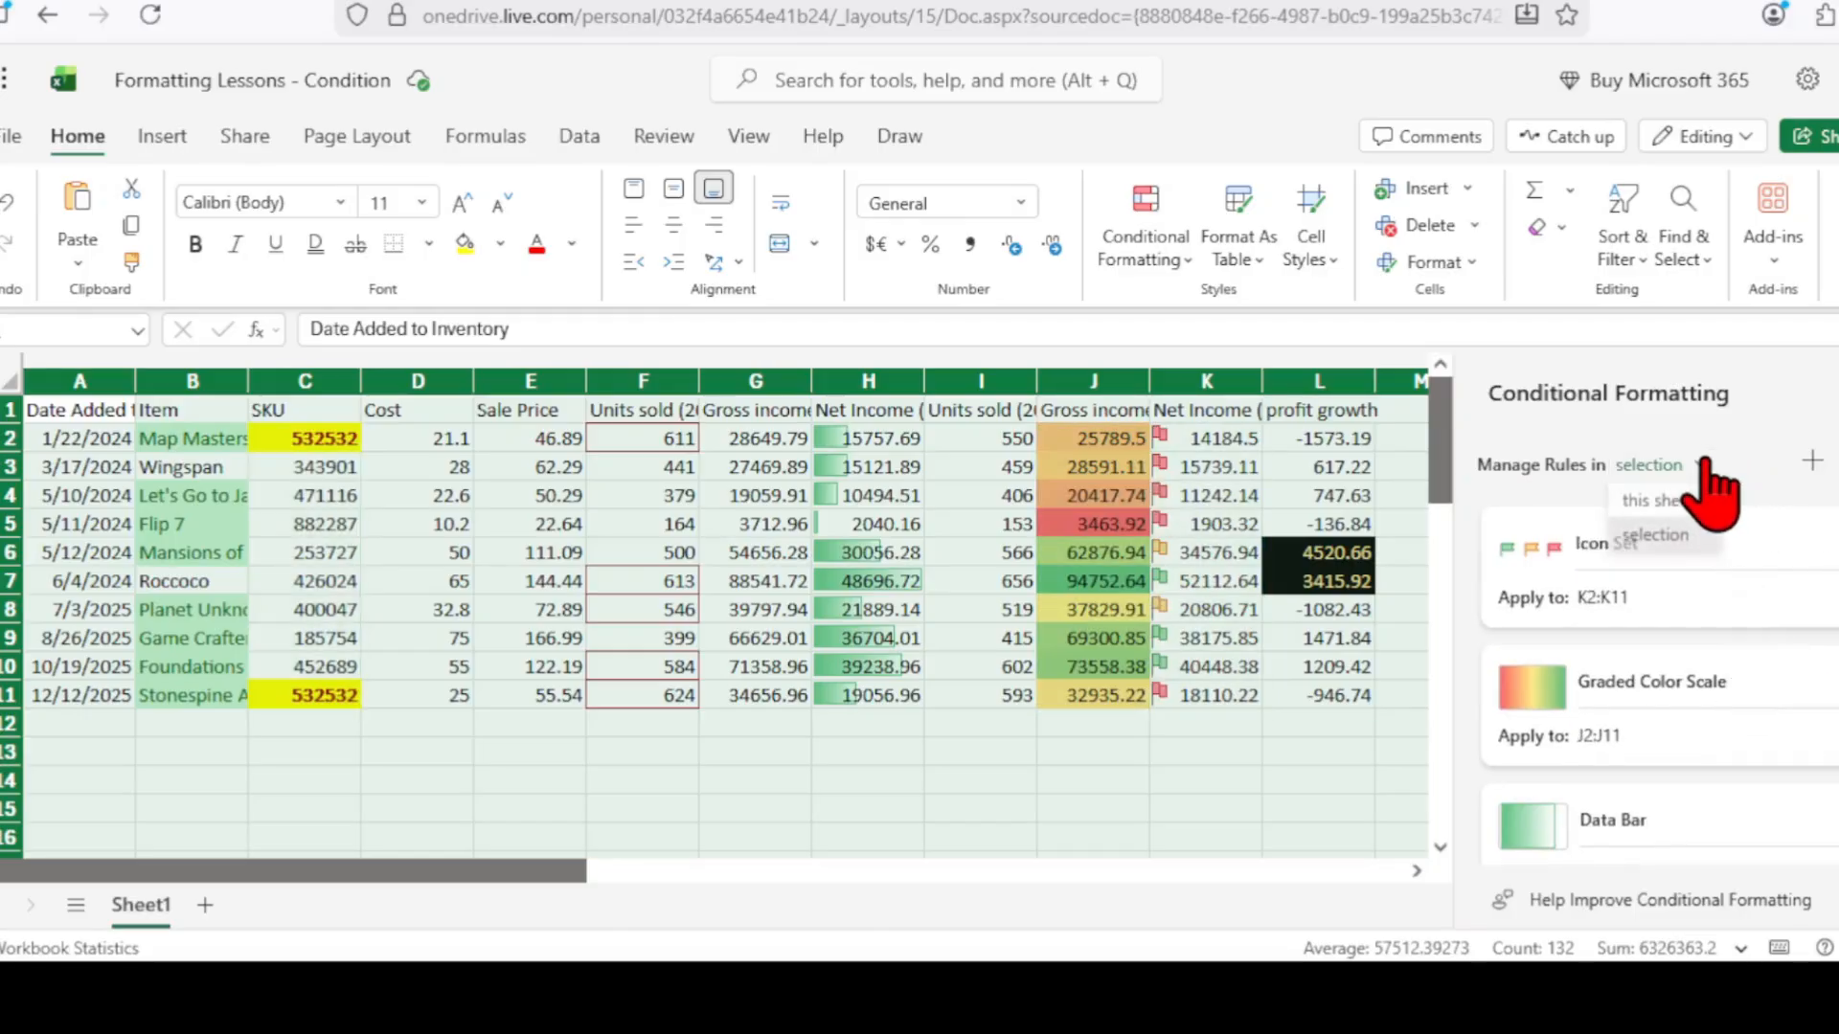
pyautogui.click(1652, 500)
# Clear the selection and scroll through the sheet-wide rule list.
pyautogui.click(954, 809)
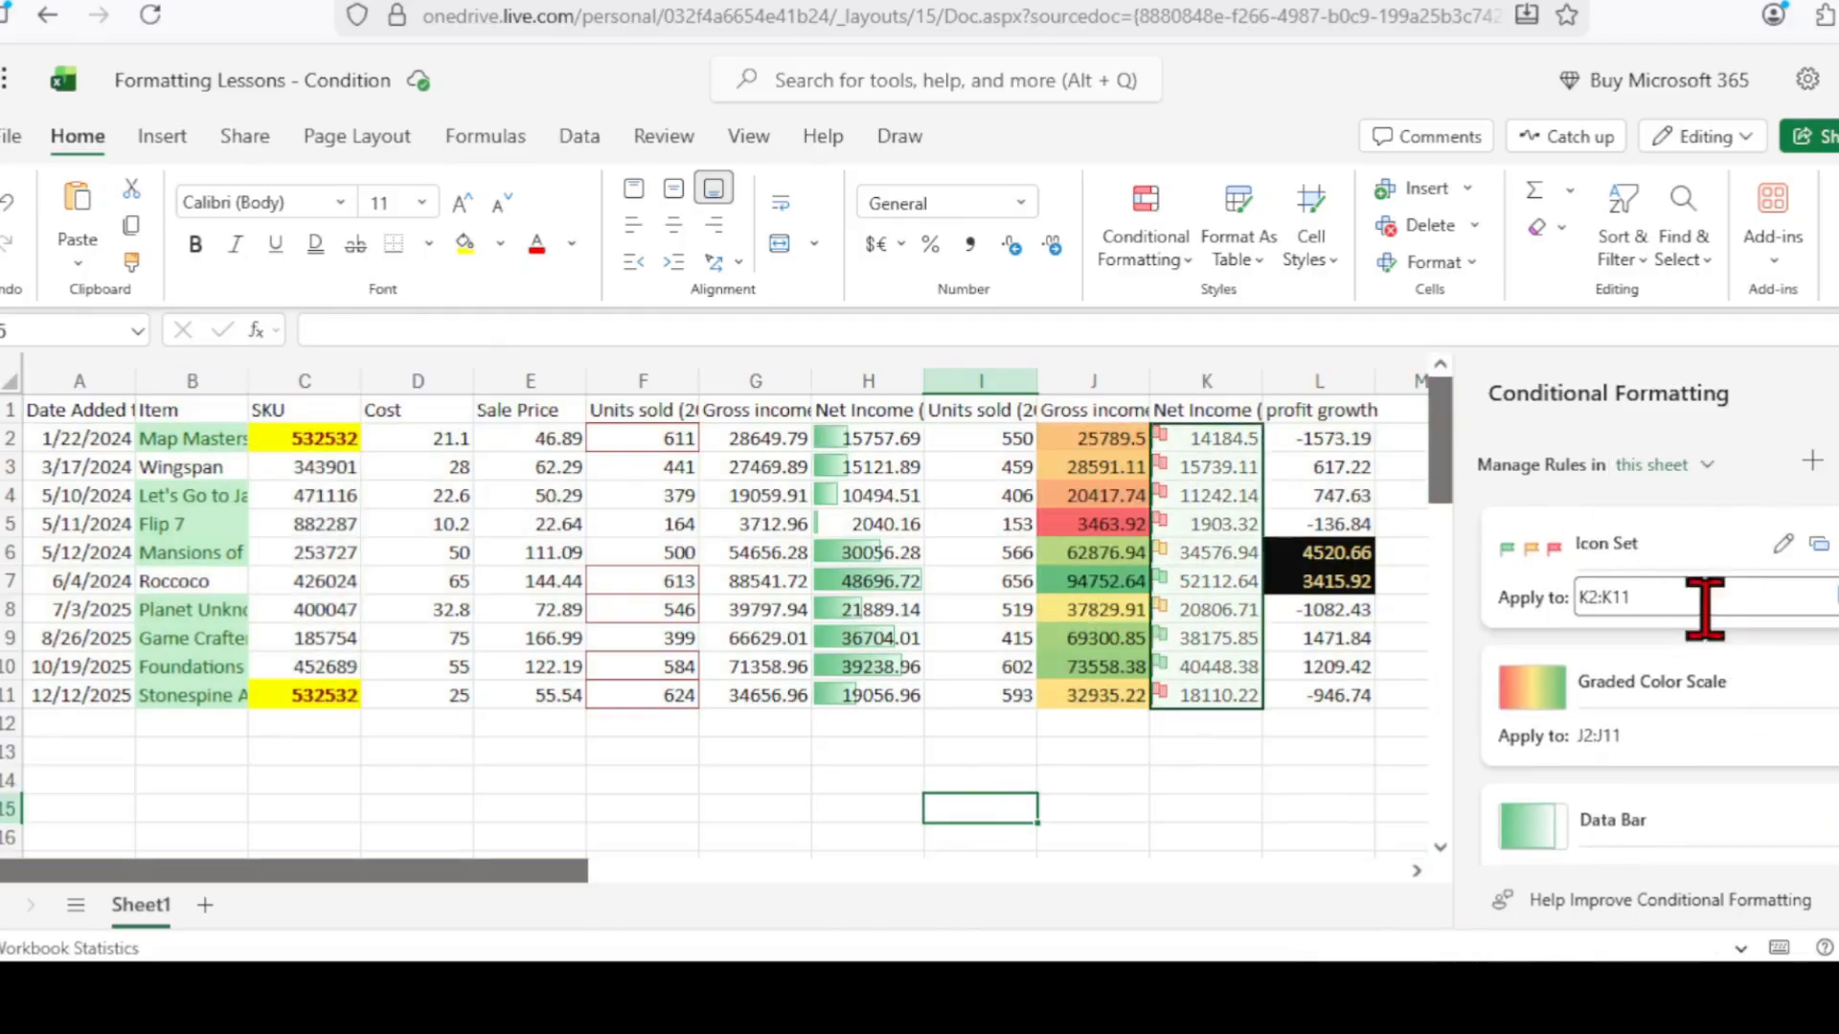
pyautogui.scroll(-3, 1703, 671)
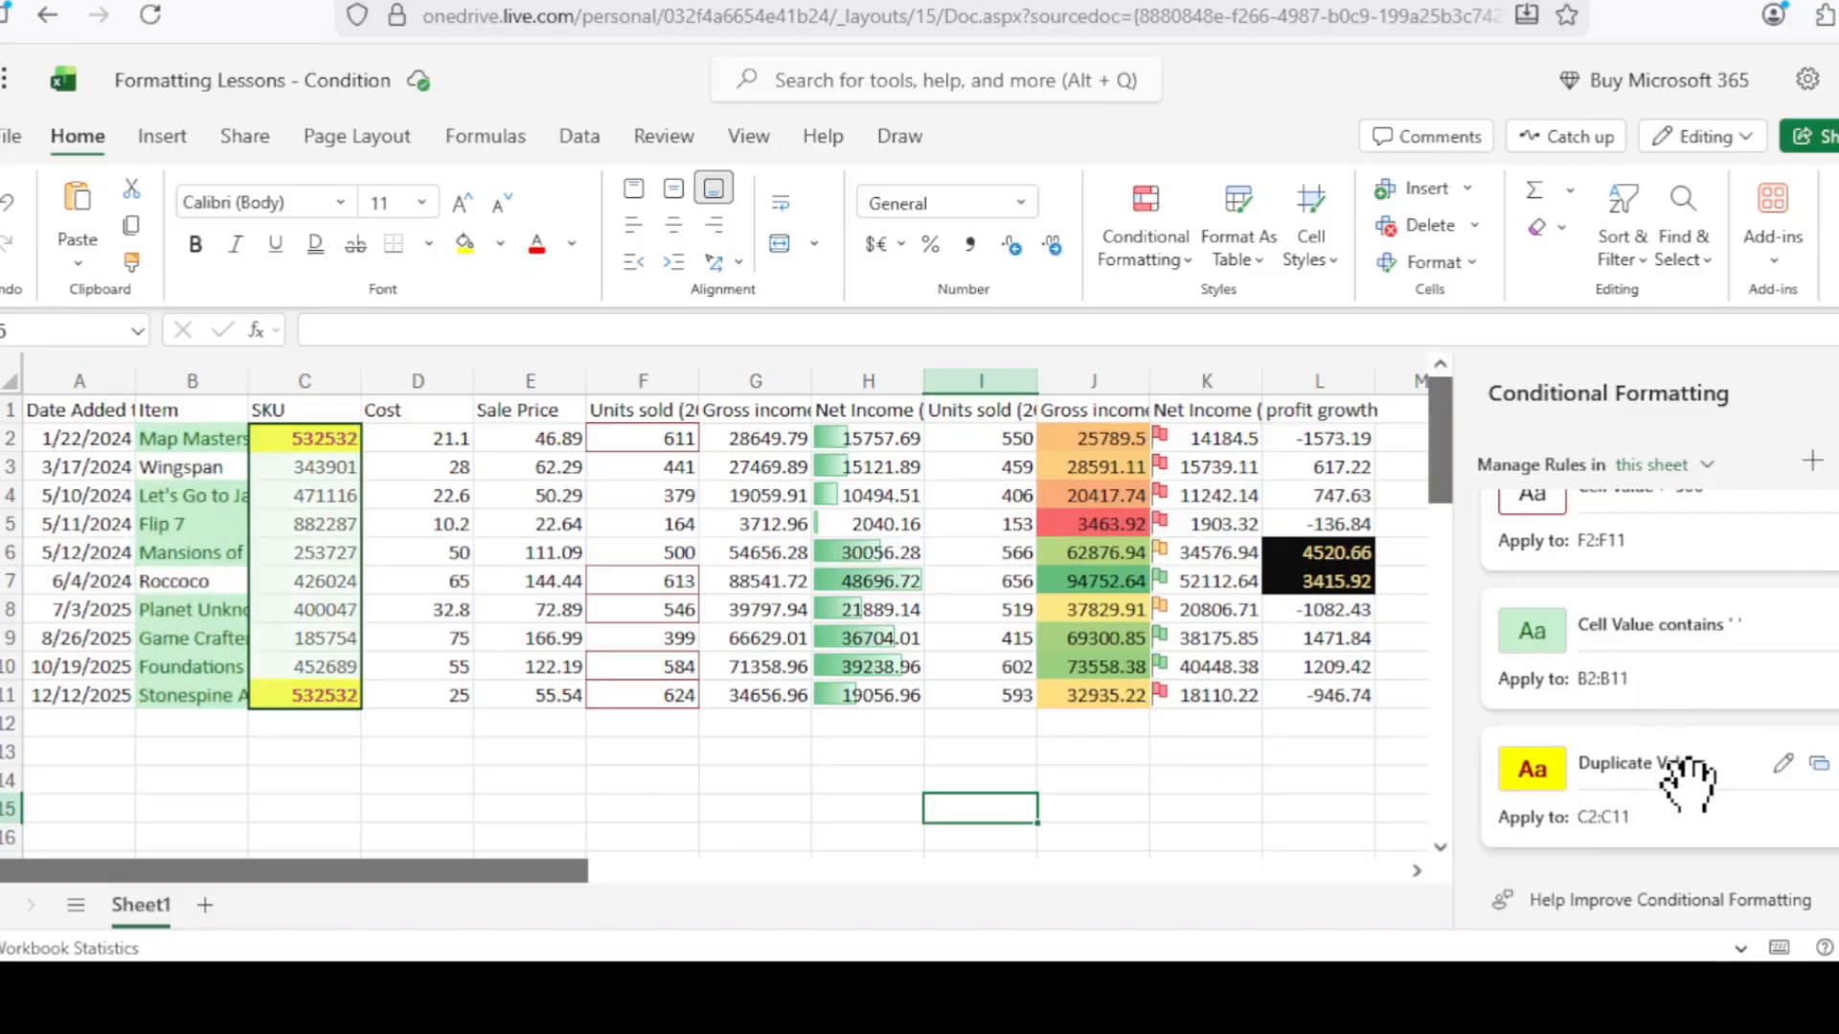
pyautogui.scroll(3, 1681, 778)
pyautogui.scroll(-3, 1690, 795)
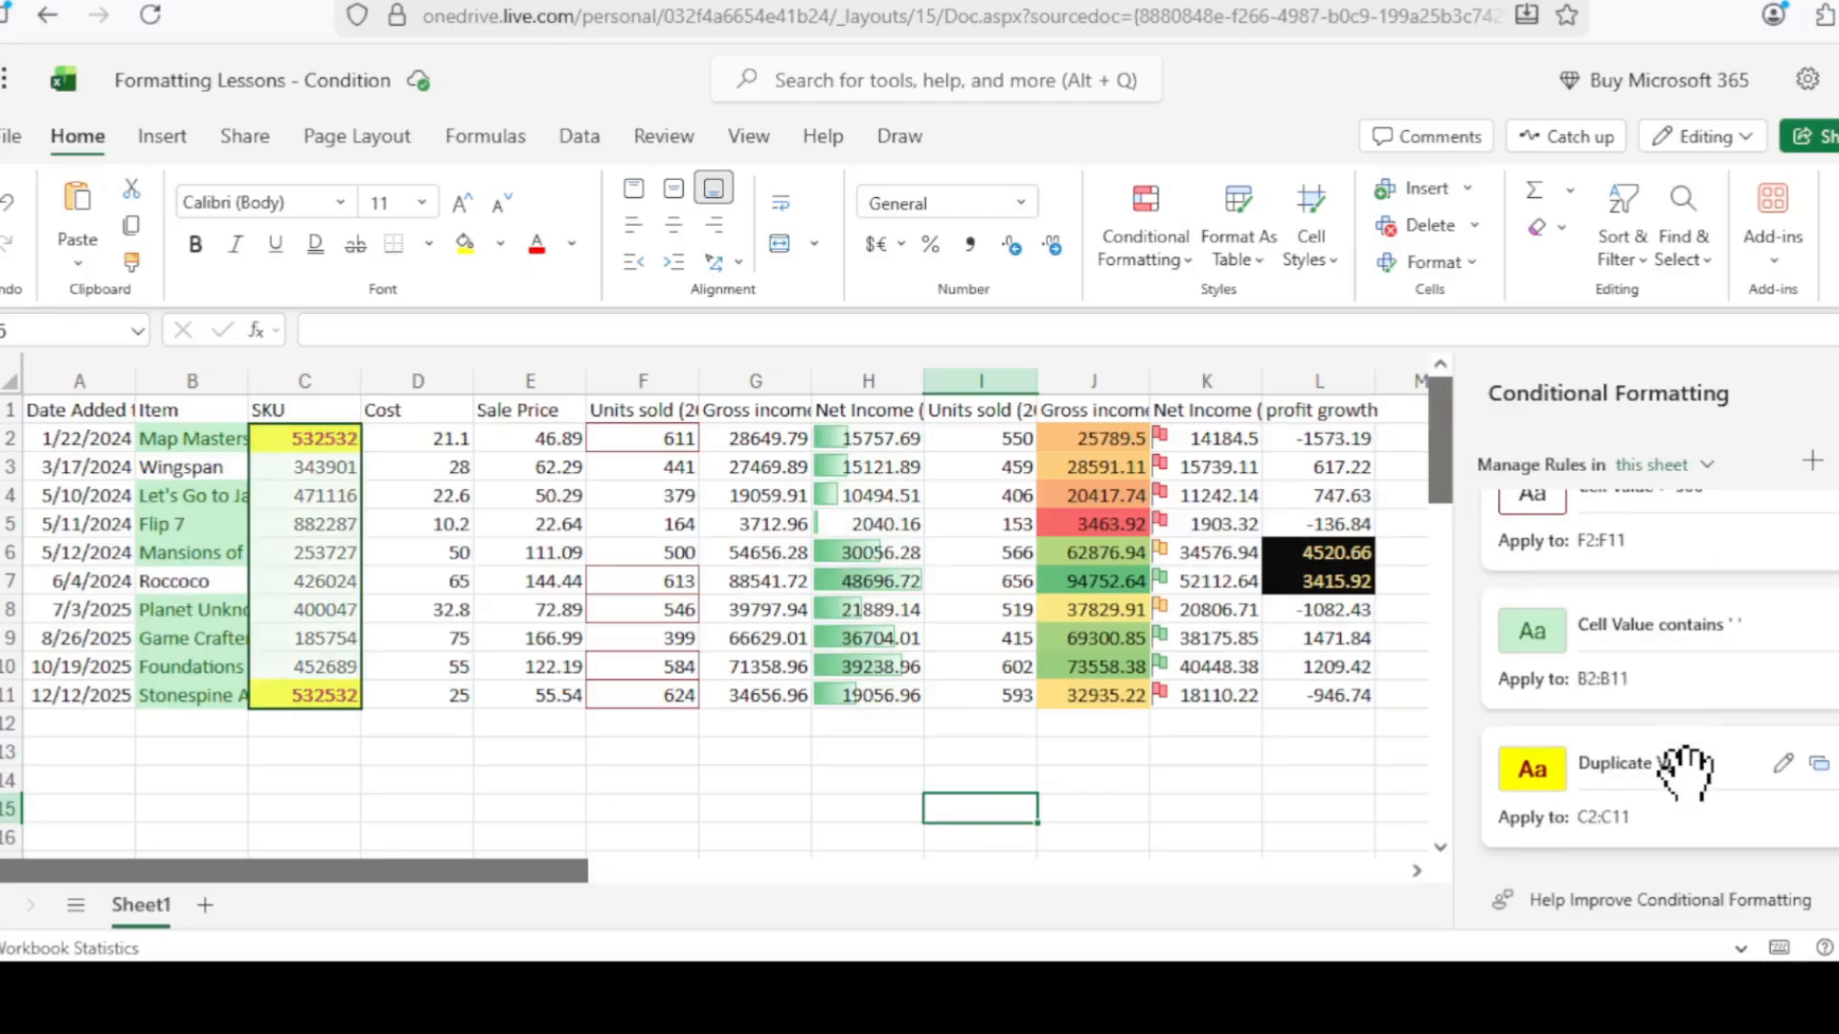
pyautogui.scroll(3, 1693, 781)
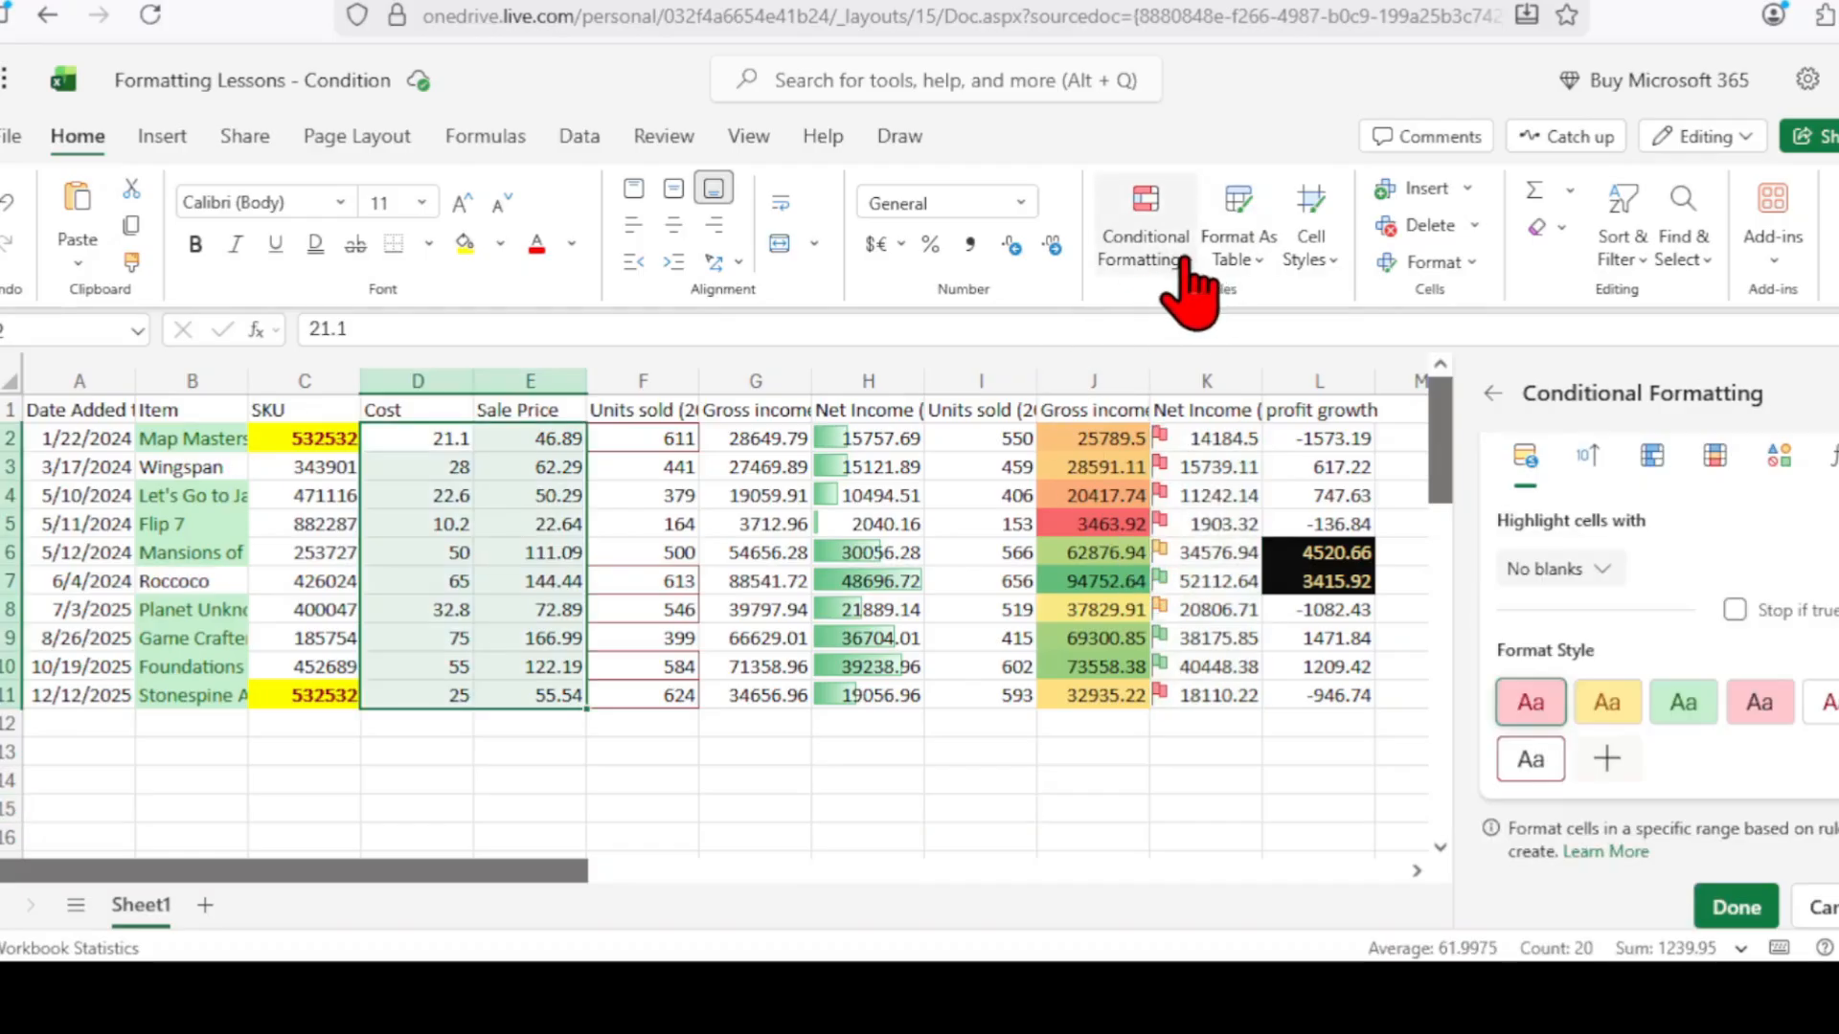
# Clear all conditional formatting rules from the entire sales sheet, then select empty cell I13.
pyautogui.click(1185, 260)
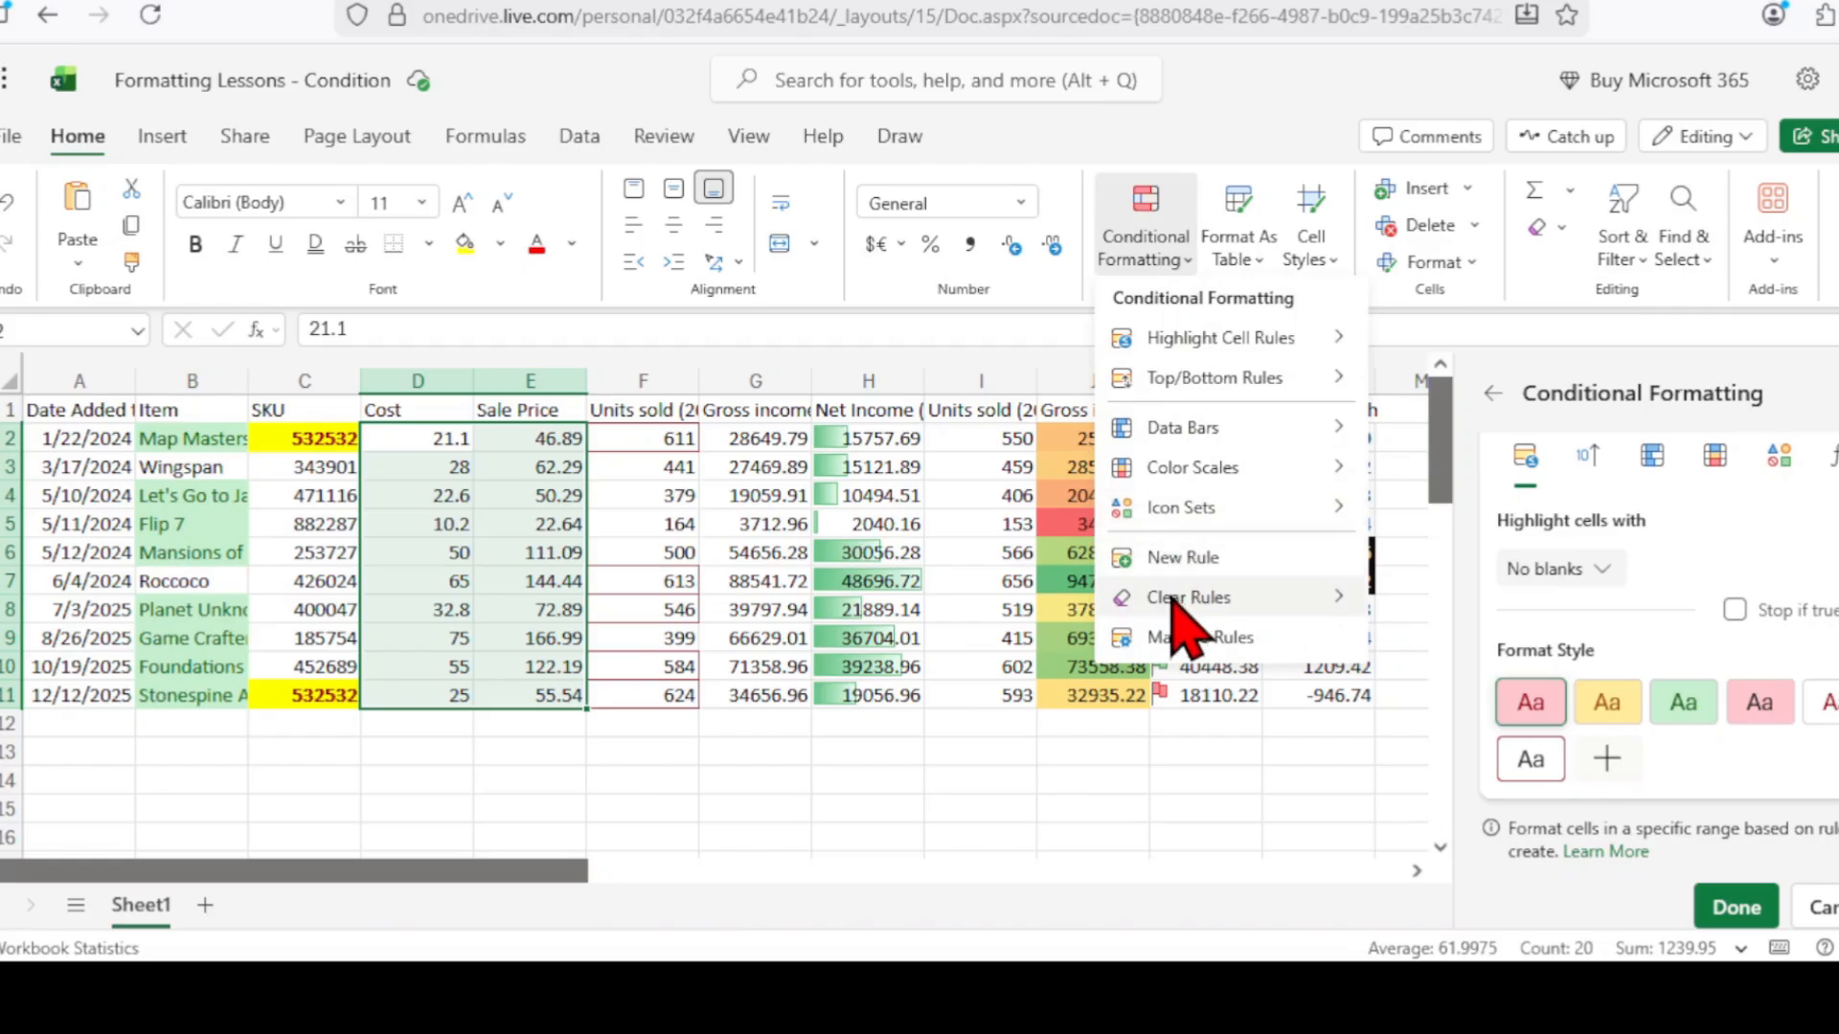
pyautogui.moveTo(1180, 602)
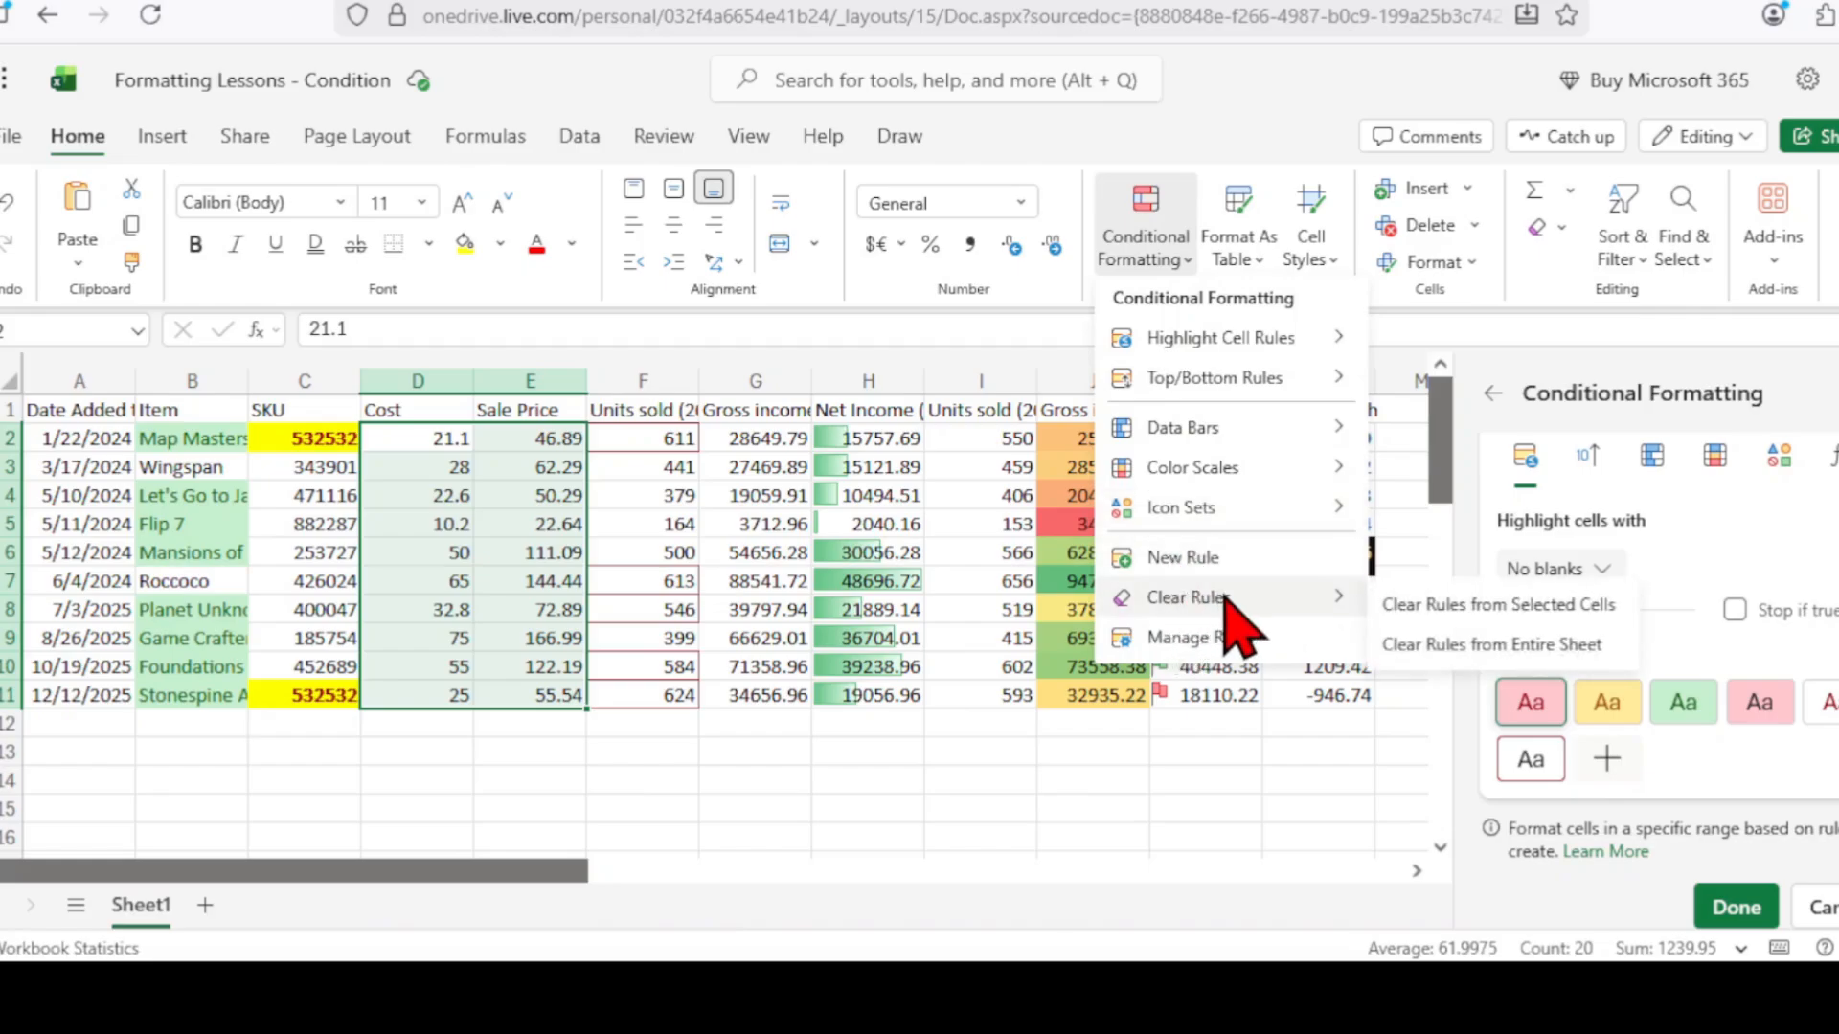
pyautogui.click(1496, 647)
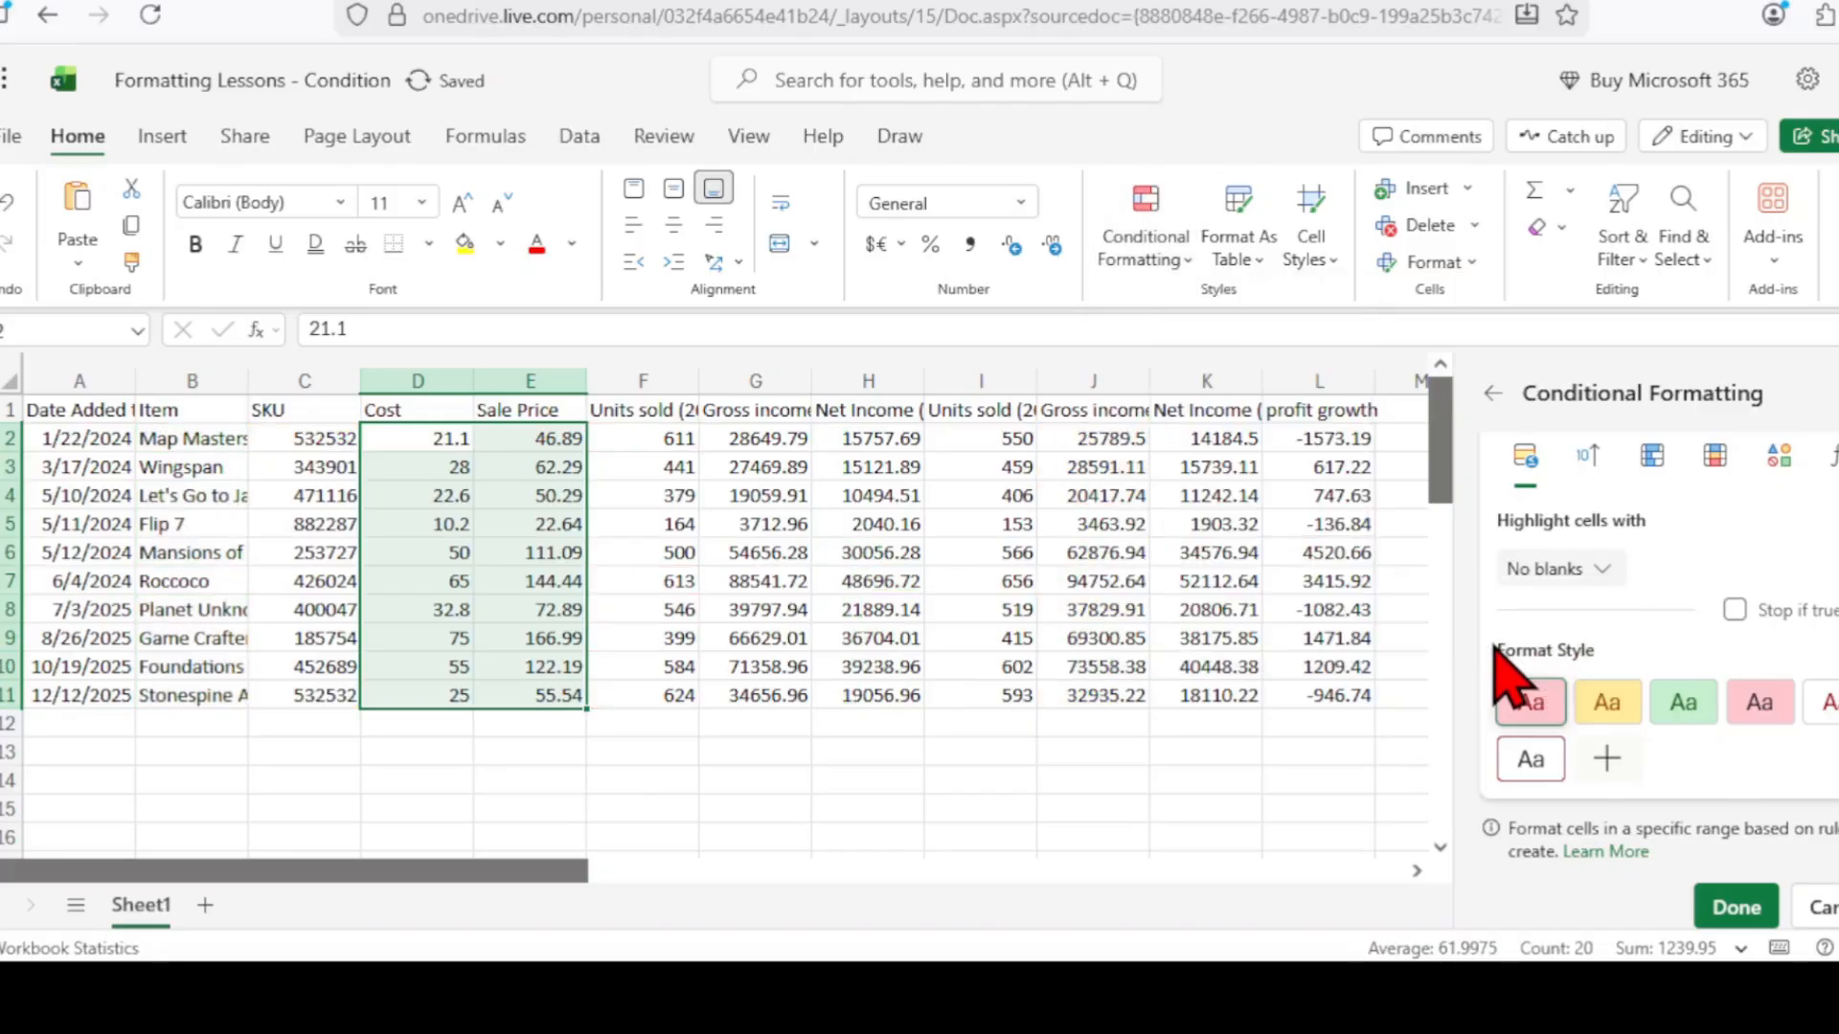
pyautogui.click(969, 747)
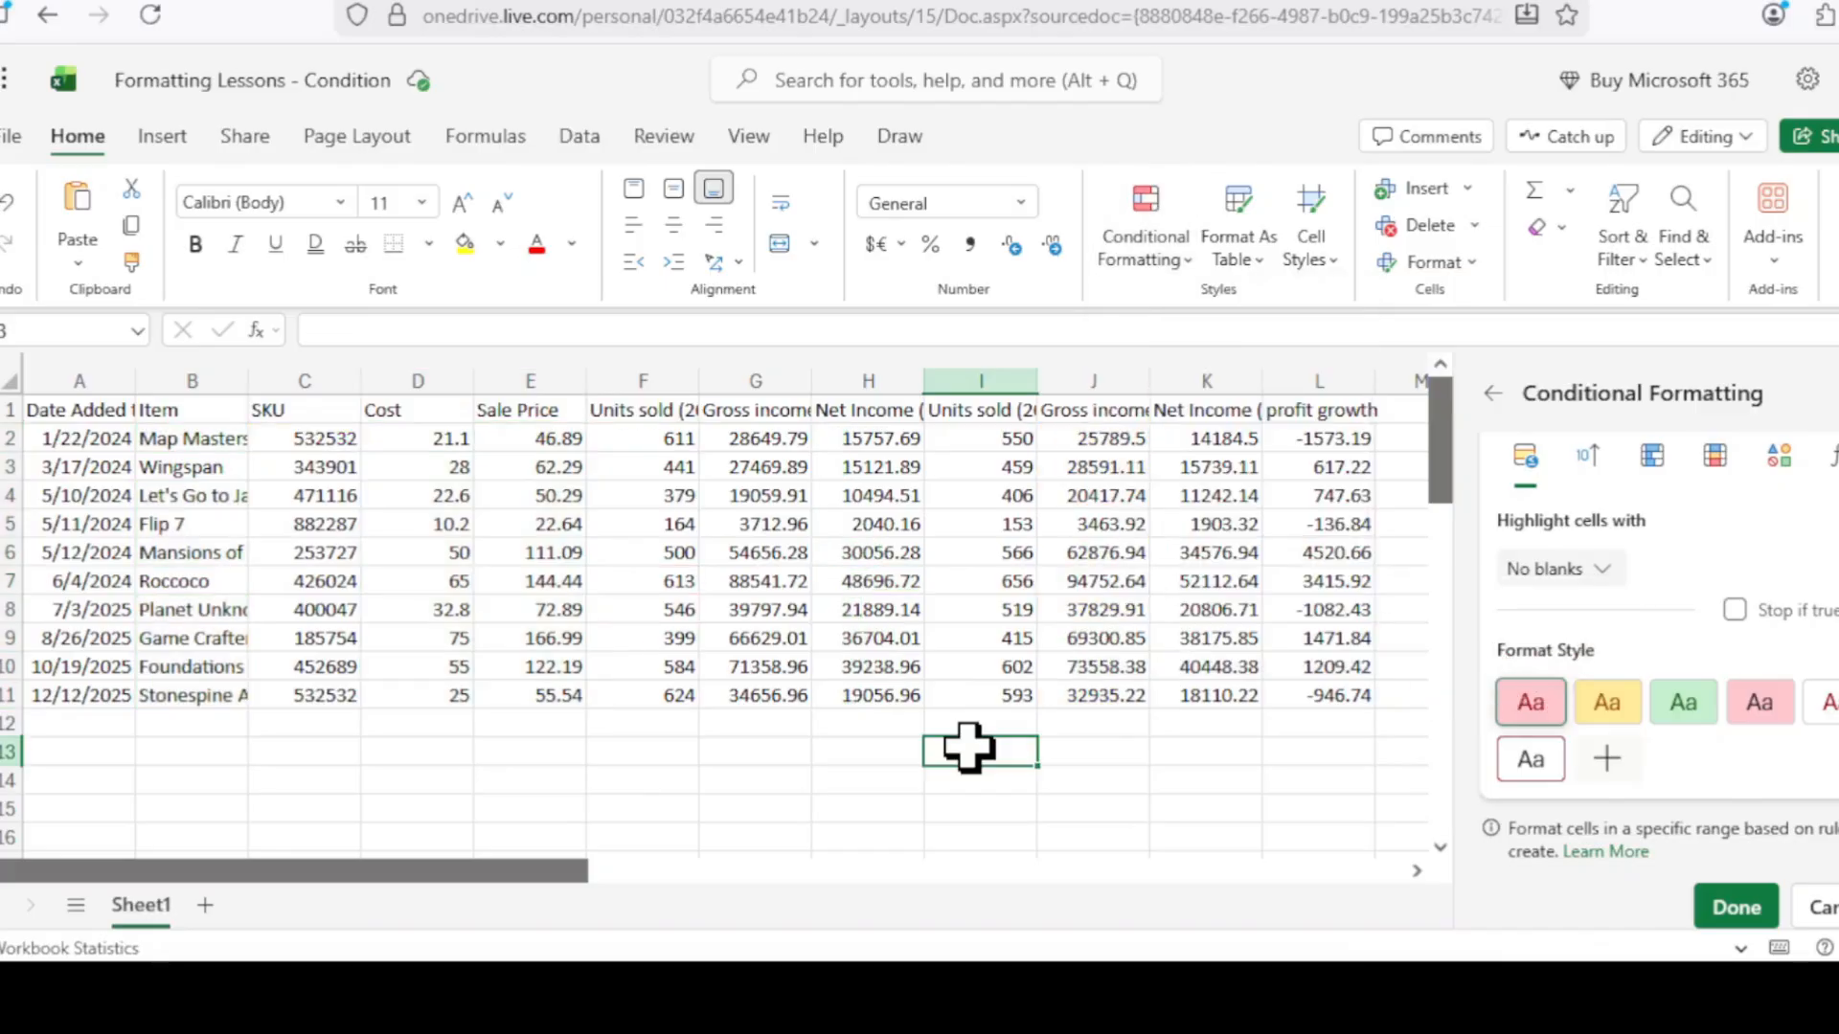